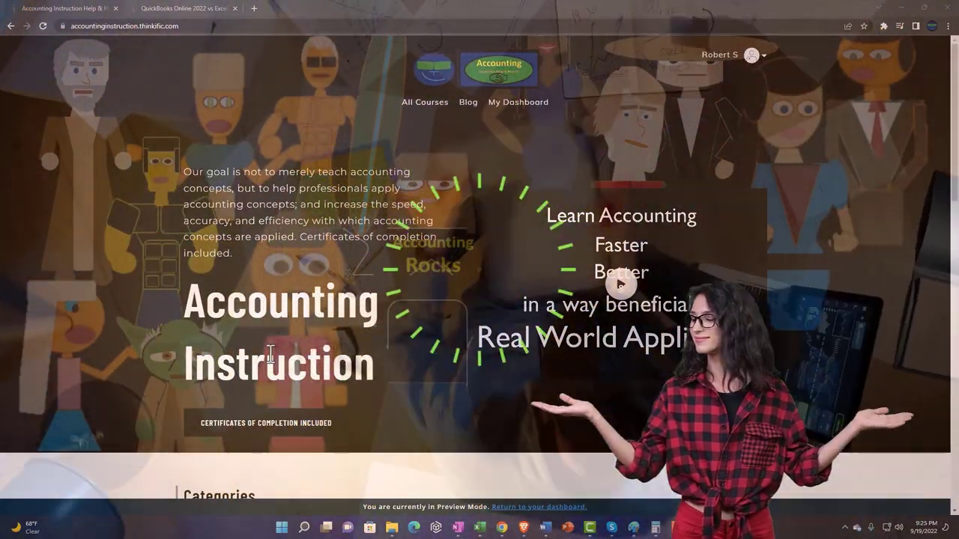
Browse the course categories on the Accounting Instruction site and look through the lesson sections of the QuickBooks Online 2022 course.
scroll(132, 412, down, 5)
scroll(132, 407, down, 1)
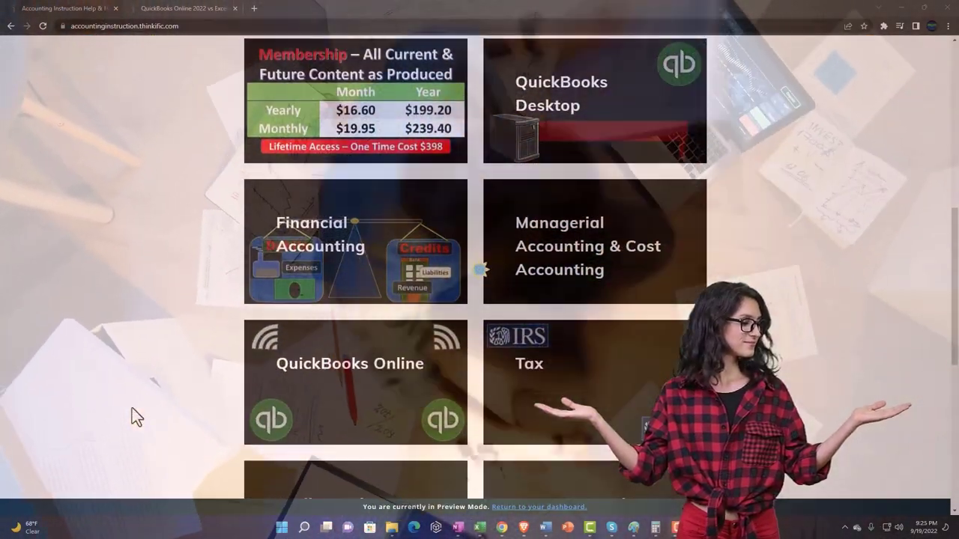
scroll(132, 407, down, 3)
scroll(132, 409, down, 3)
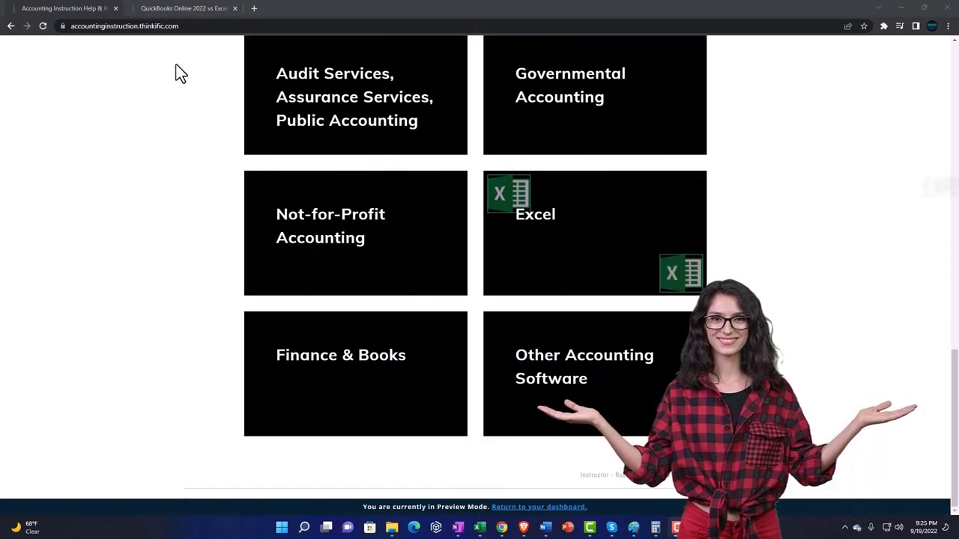
click(173, 12)
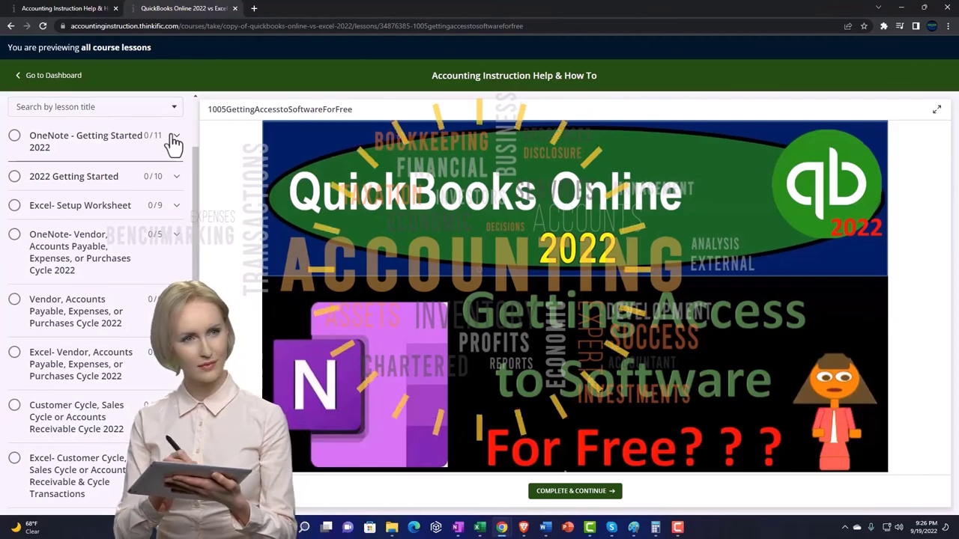
click(173, 142)
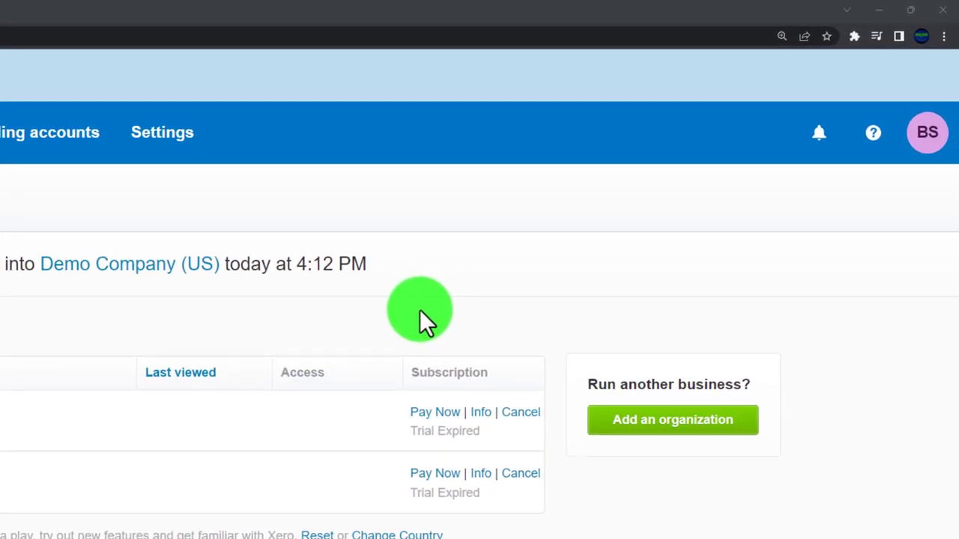
Reset the Xero demo company and hide the Get to know Xero introduction on its dashboard.
key(ctrl+plus)
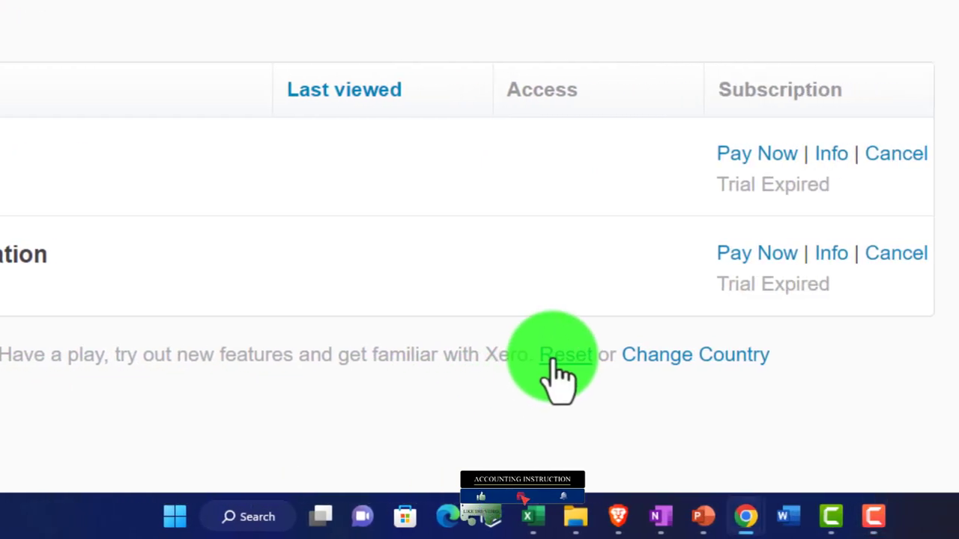
click(558, 356)
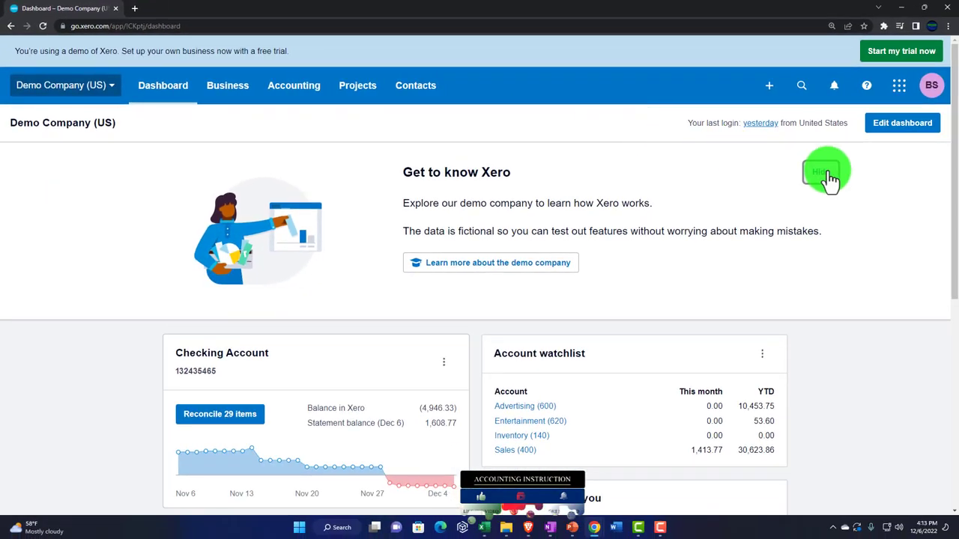
click(828, 178)
Duplicate the Demo Company dashboard page twice so that it is open in three browser tabs.
right_click(59, 7)
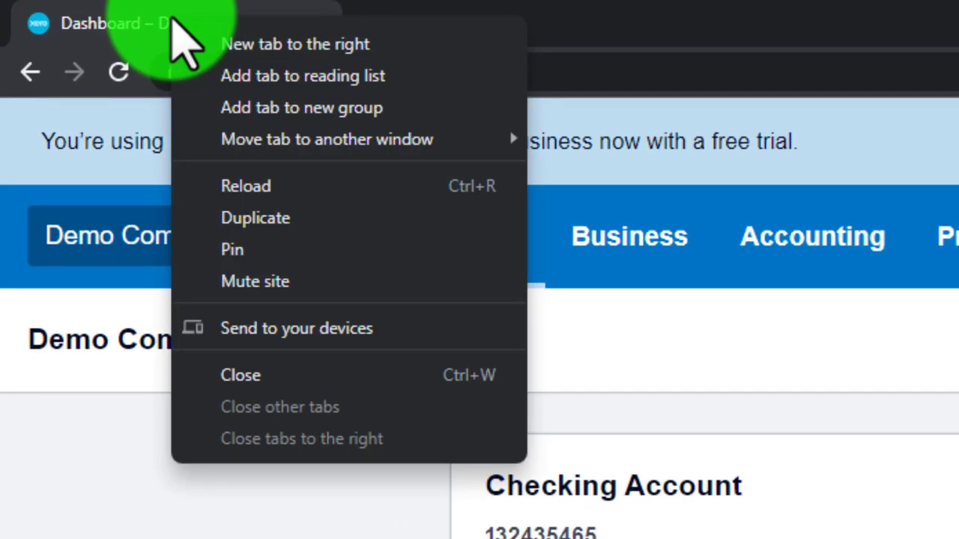
click(261, 217)
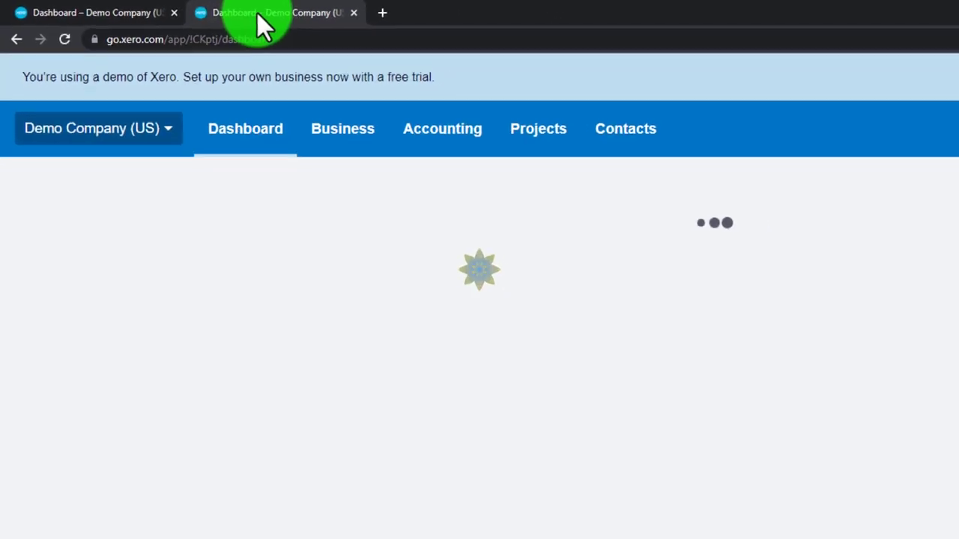
right_click(431, 23)
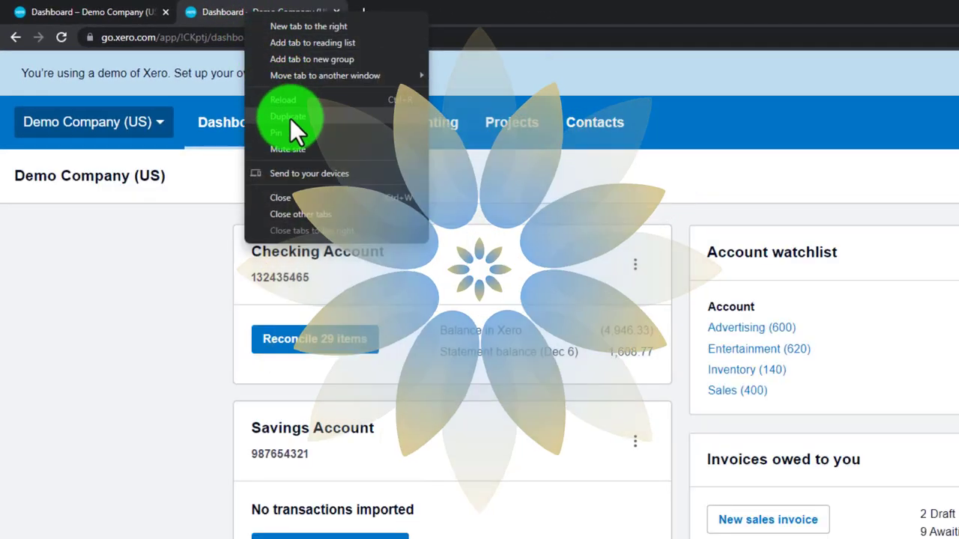
click(290, 119)
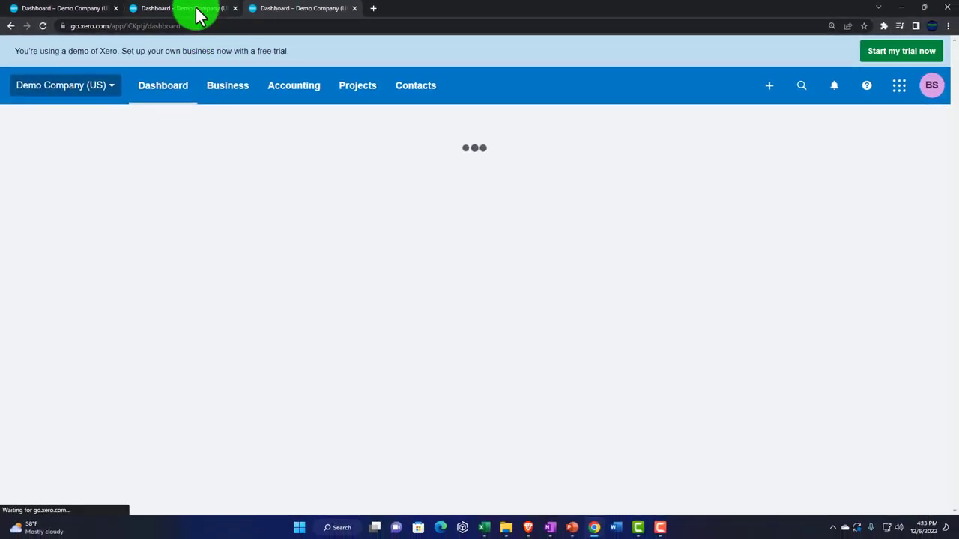
Open the Balance Sheet report in the second browser tab.
click(199, 15)
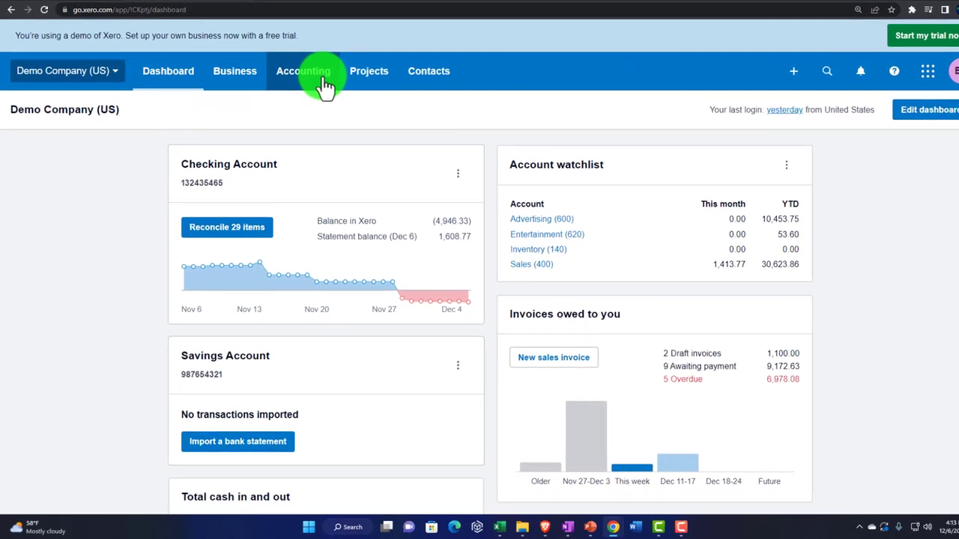
click(298, 87)
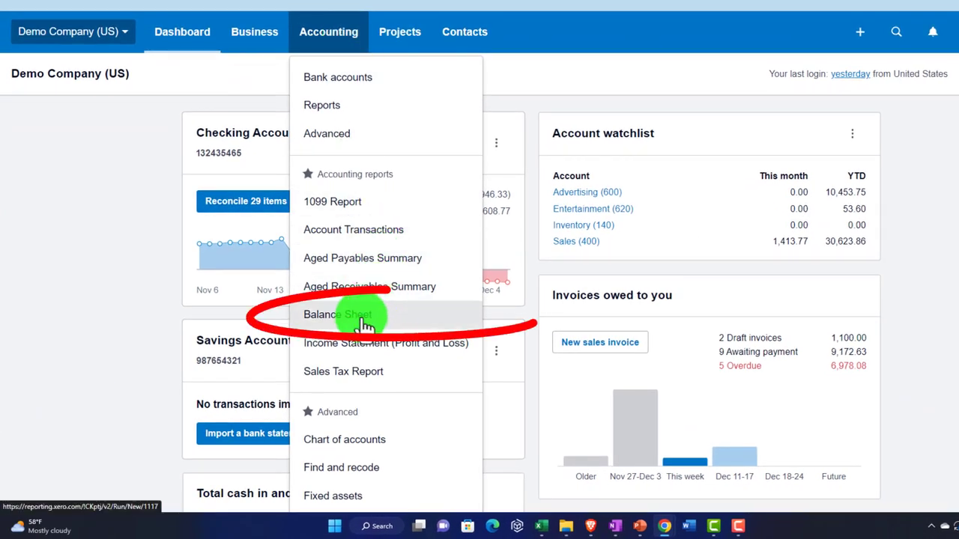
click(411, 322)
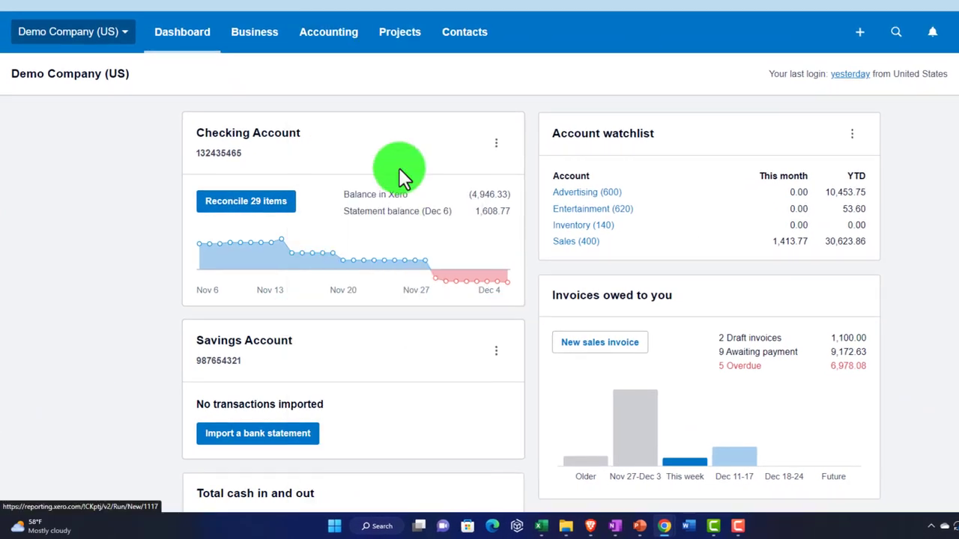
Open the Income Statement (Profit and Loss) report in the third browser tab.
click(306, 11)
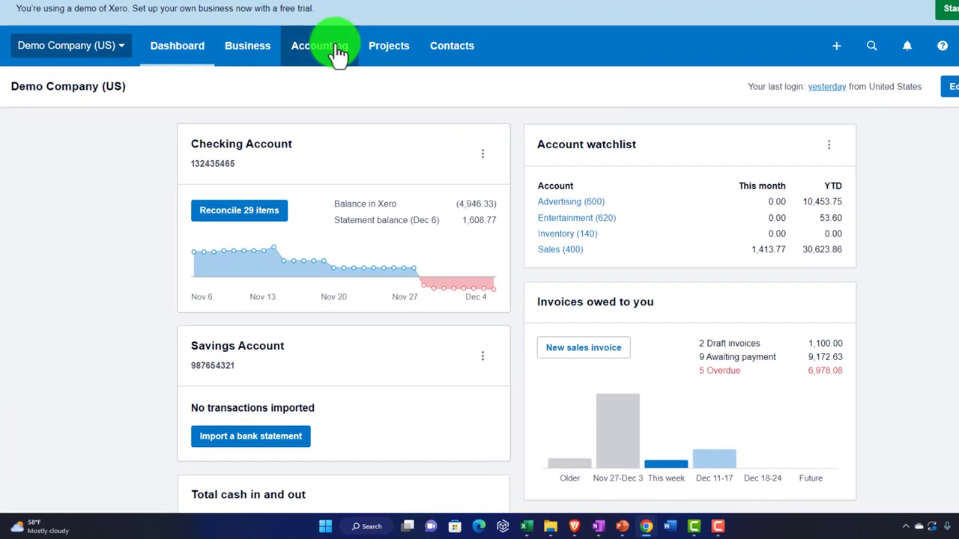
click(305, 88)
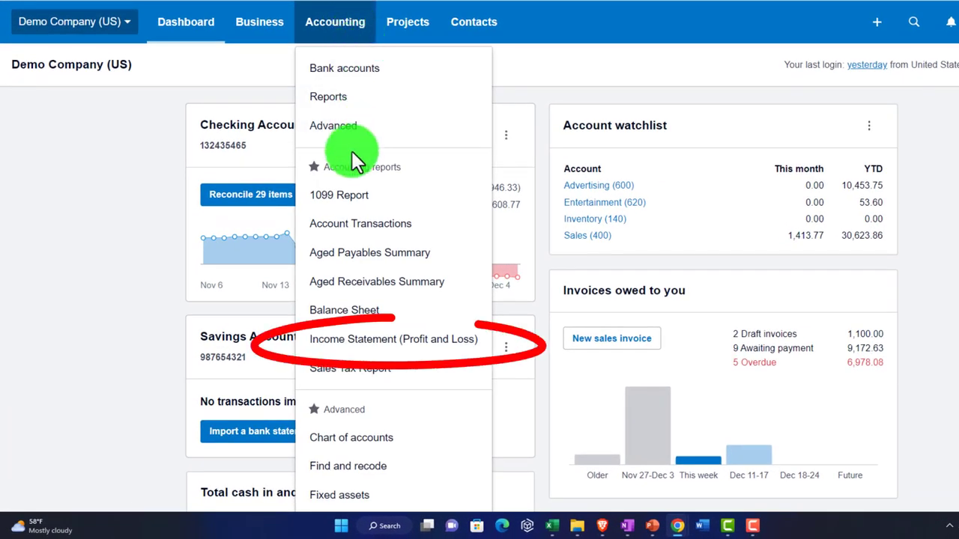
click(447, 346)
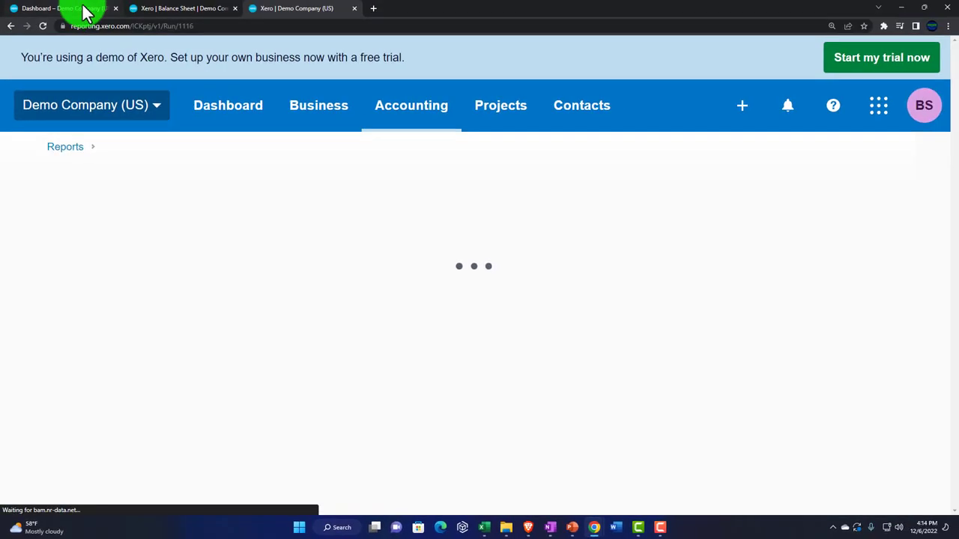
Set the Balance Sheet's report date to December 31, 2022.
click(150, 11)
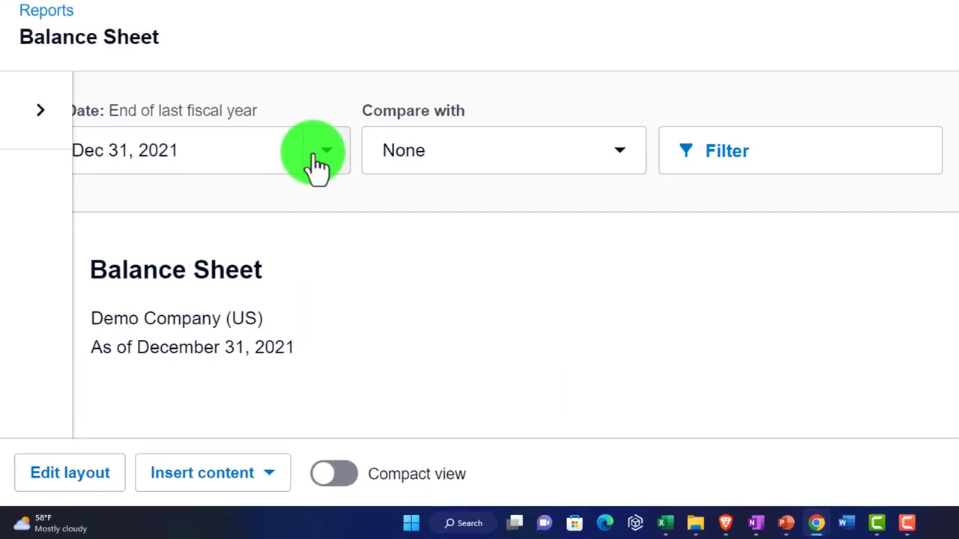
click(318, 159)
scroll(391, 275, down, 1)
scroll(428, 396, down, 1)
click(436, 388)
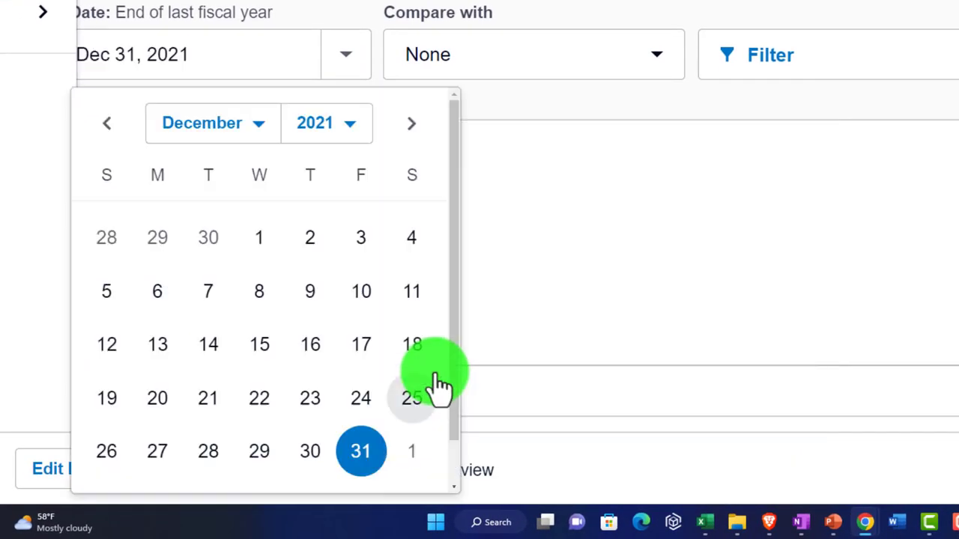
click(347, 129)
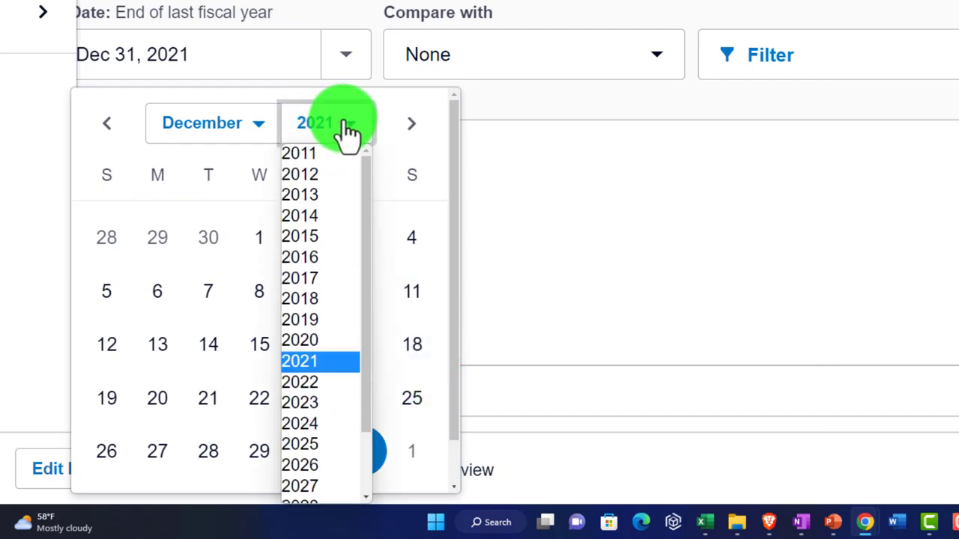
click(342, 382)
scroll(360, 370, down, 1)
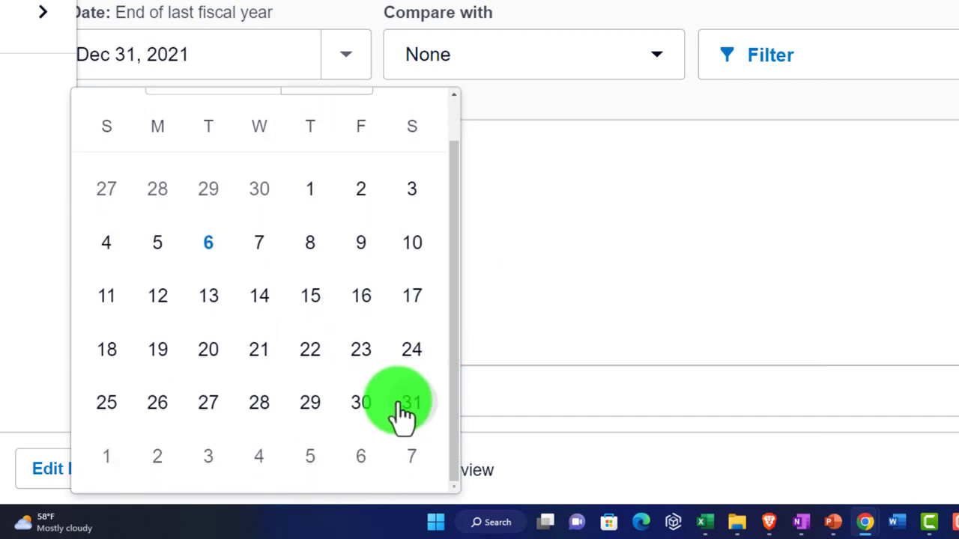
click(404, 404)
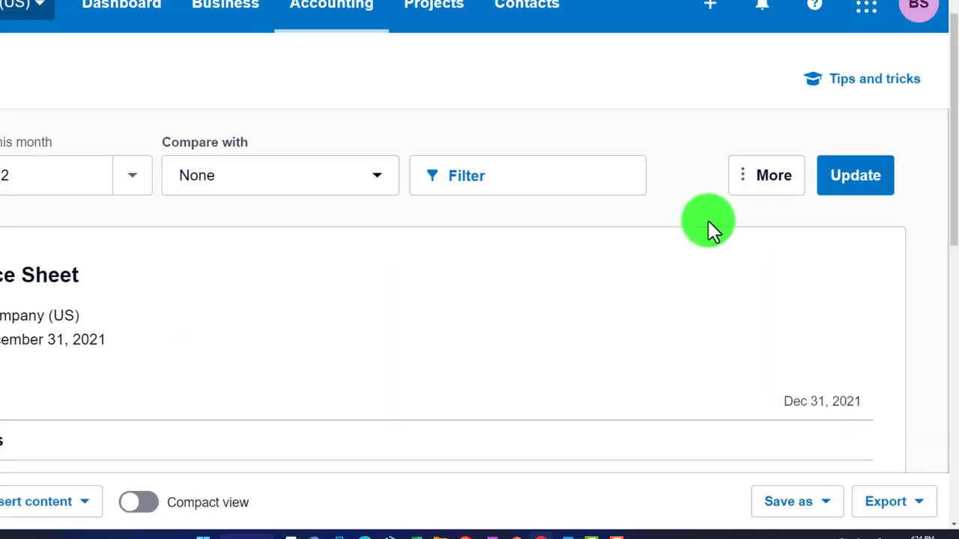
key(ctrl+plus)
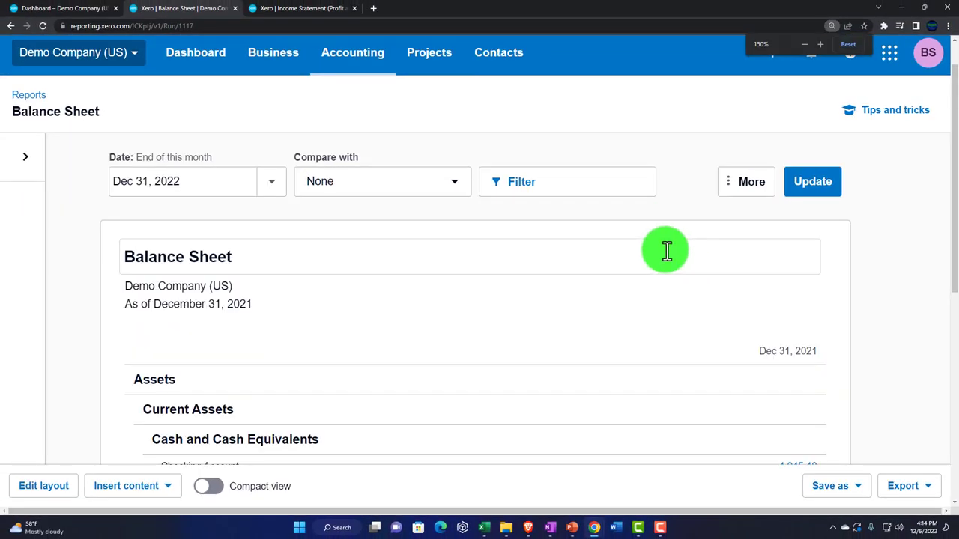
Return to the dashboard and switch to OneNote to examine the flowchart of vendor, customer and employee accounting cycles.
click(74, 10)
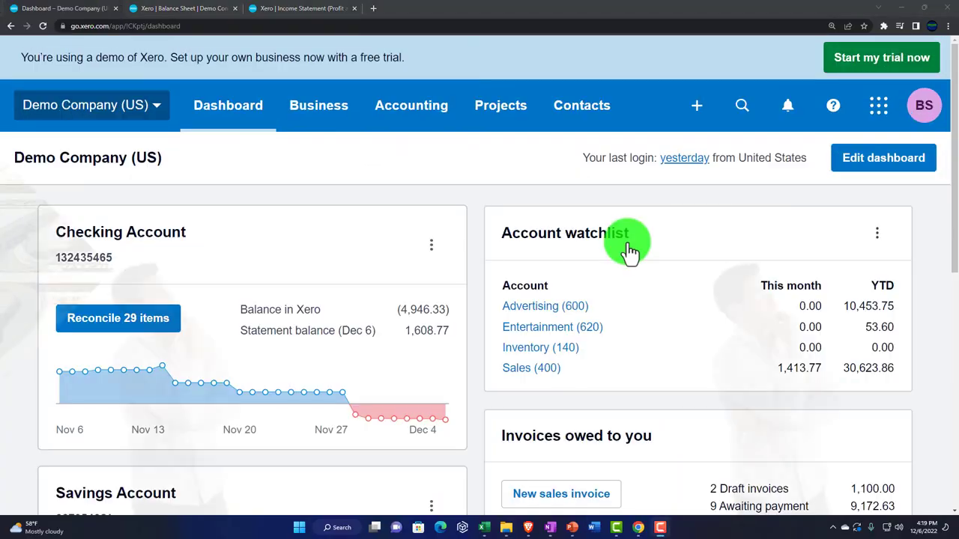
key(ctrl+plus)
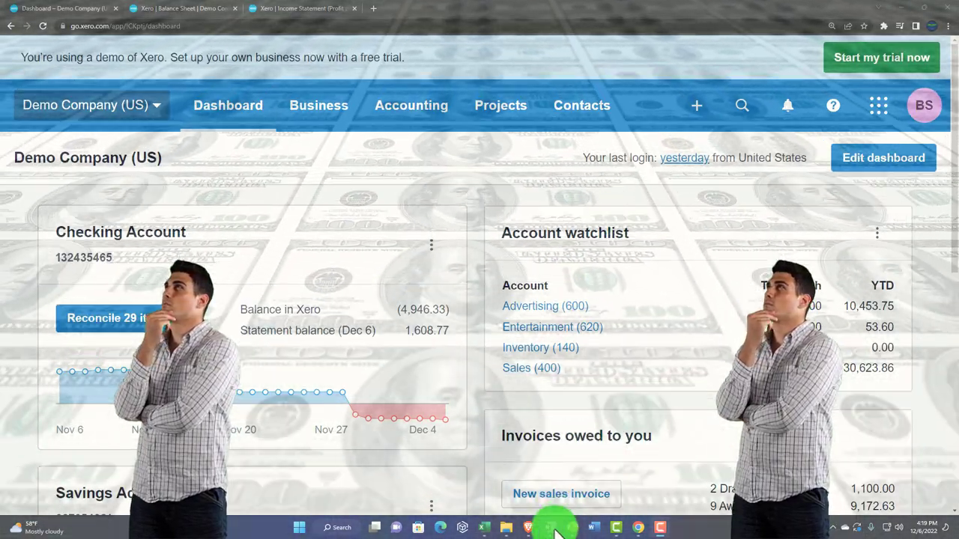
click(553, 529)
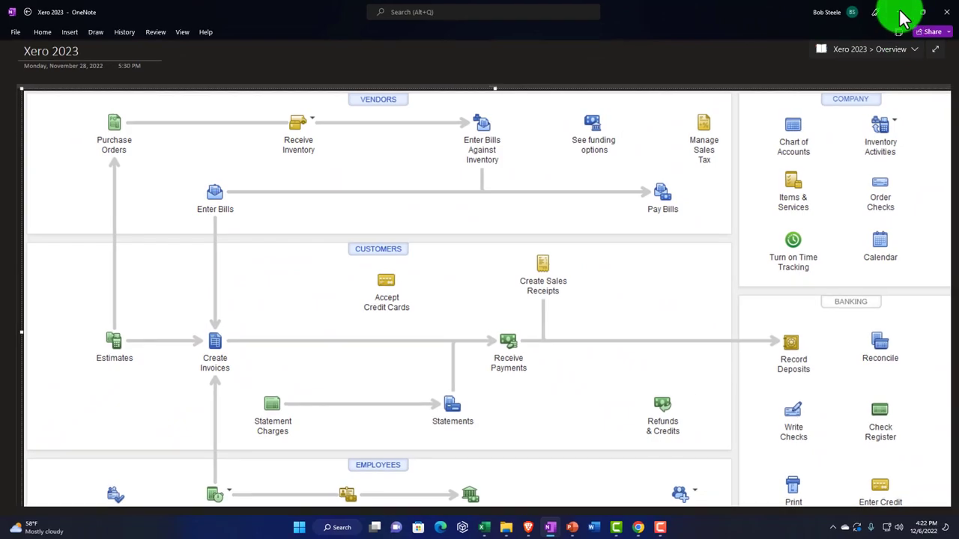
click(900, 12)
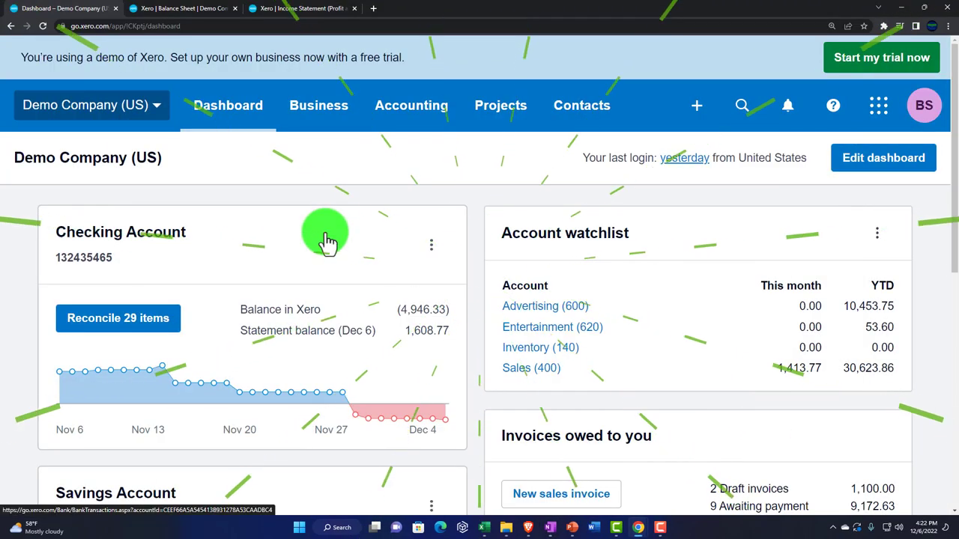
Create a new invoice from the Xero dashboard.
scroll(328, 240, down, 1)
scroll(162, 294, up, 2)
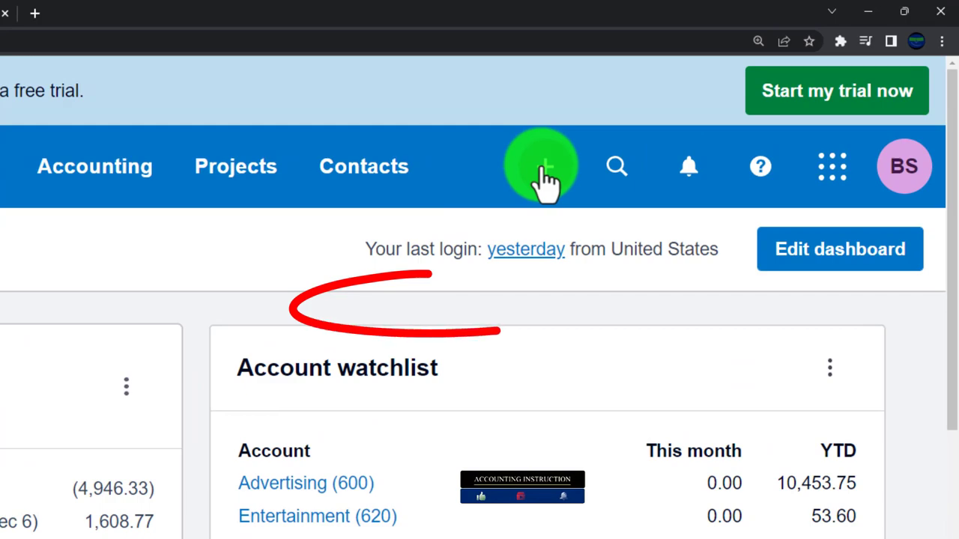
click(545, 167)
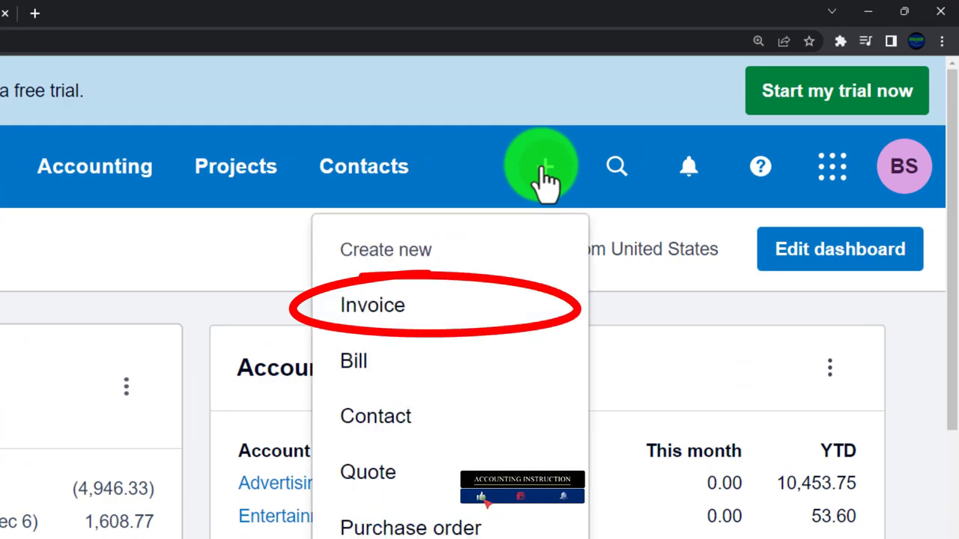
click(410, 330)
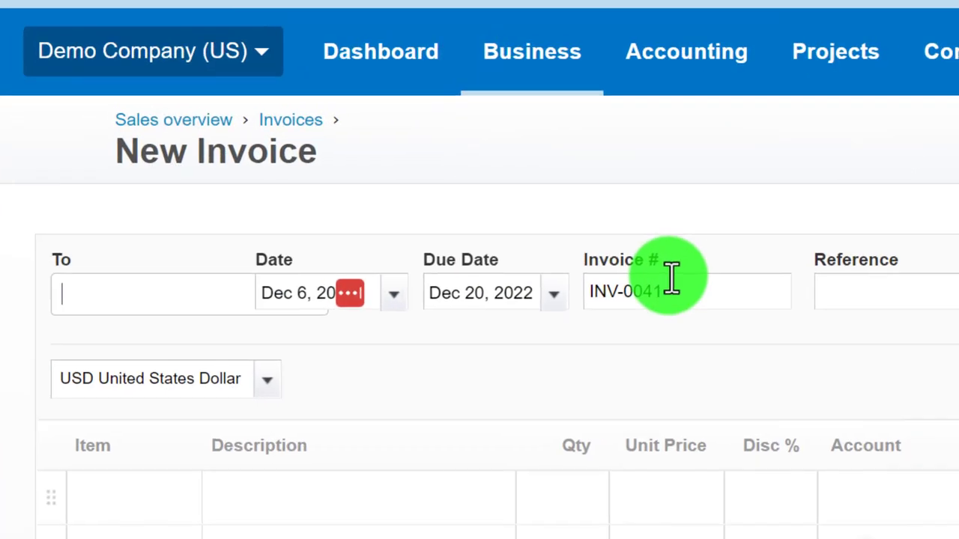
Enter AAA as the invoice's customer and keep the default date, due date and invoice number.
text(AAA)
key(Tab)
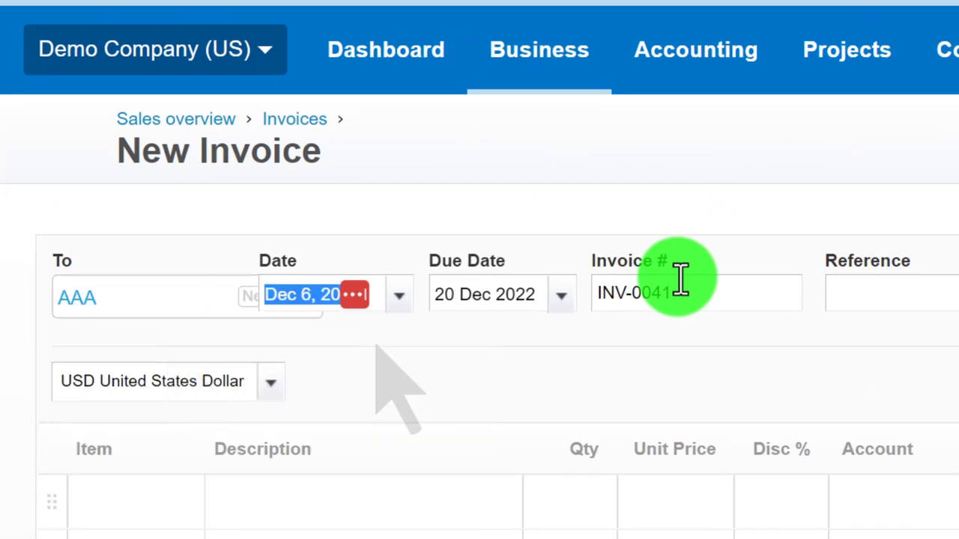
key(Tab)
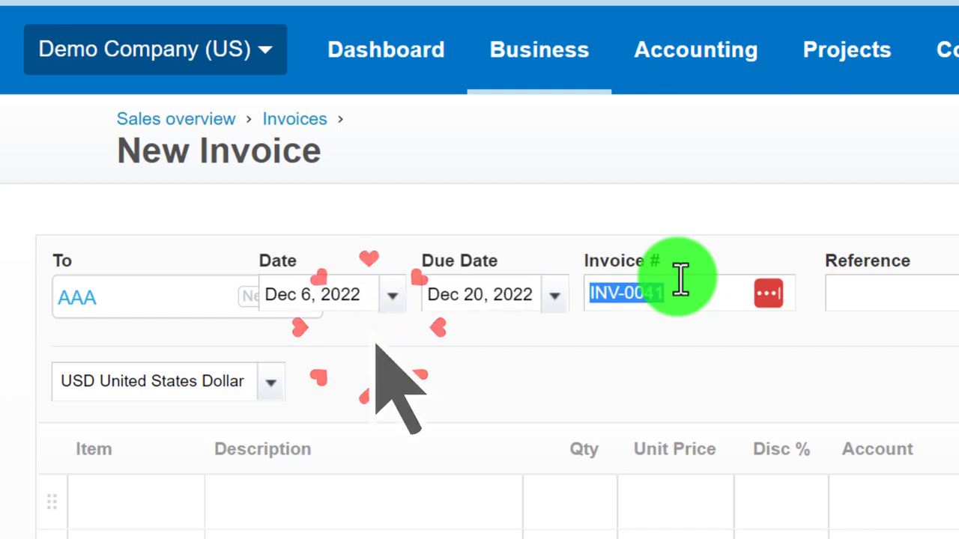
key(Tab)
key(Tab)
scroll(434, 242, down, 5)
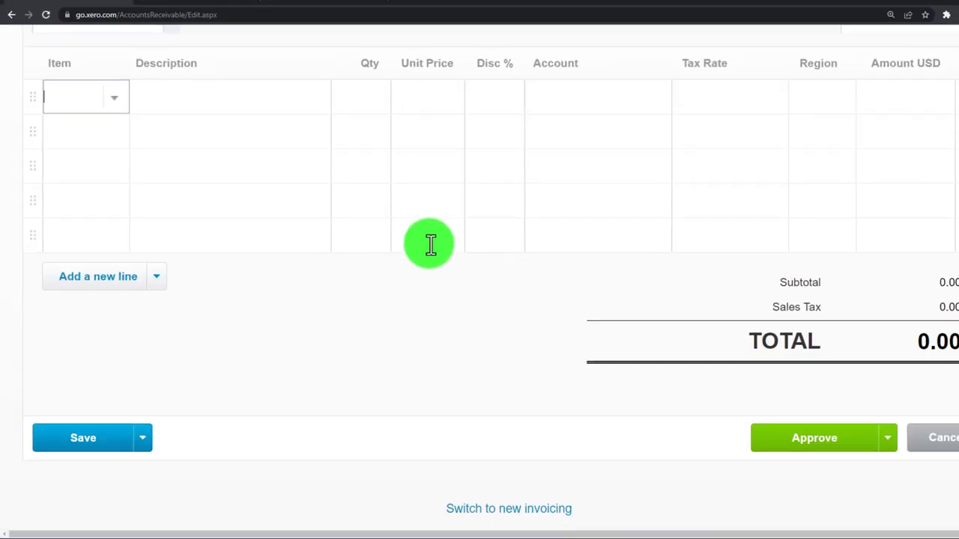
Start a new item from the invoice's first line with Service 1 as both item code and item name.
scroll(374, 247, up, 2)
click(105, 255)
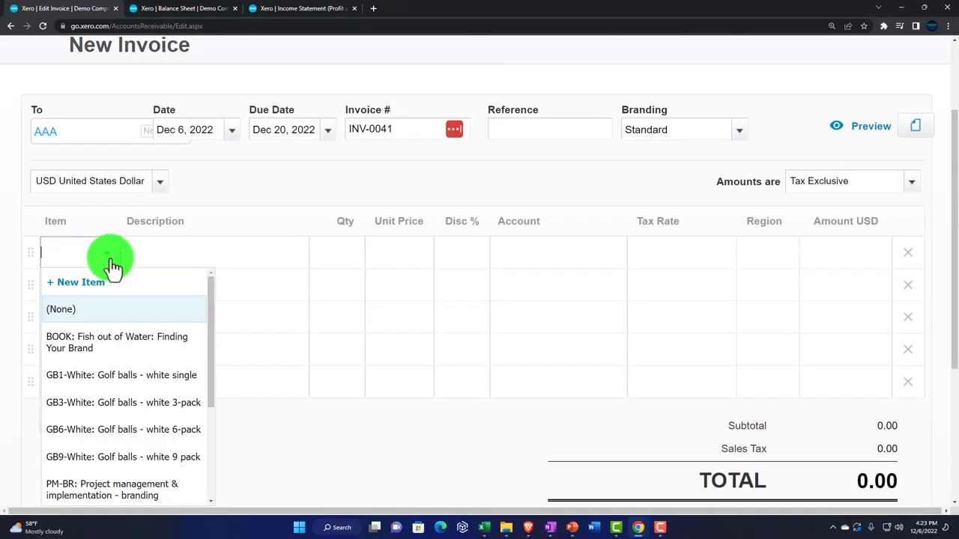
click(103, 280)
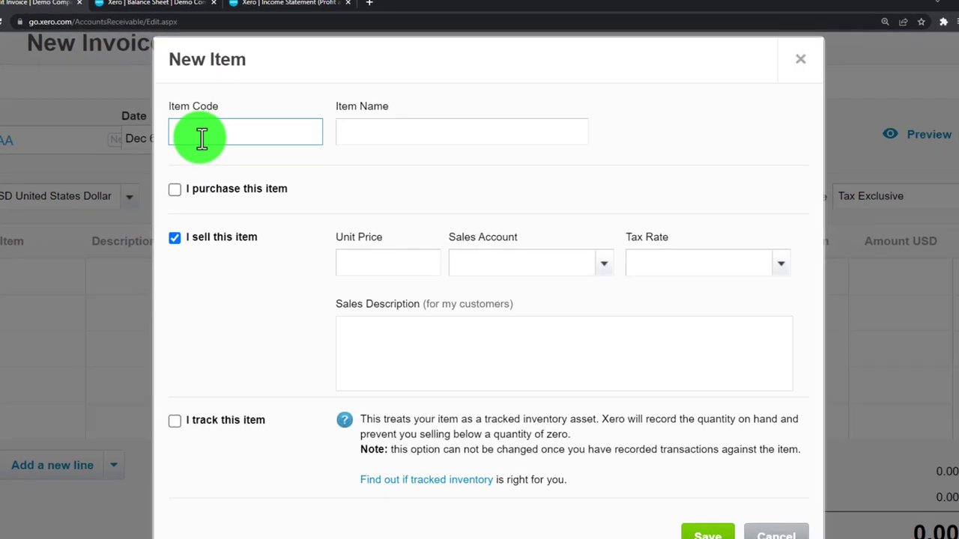
text(Service 1)
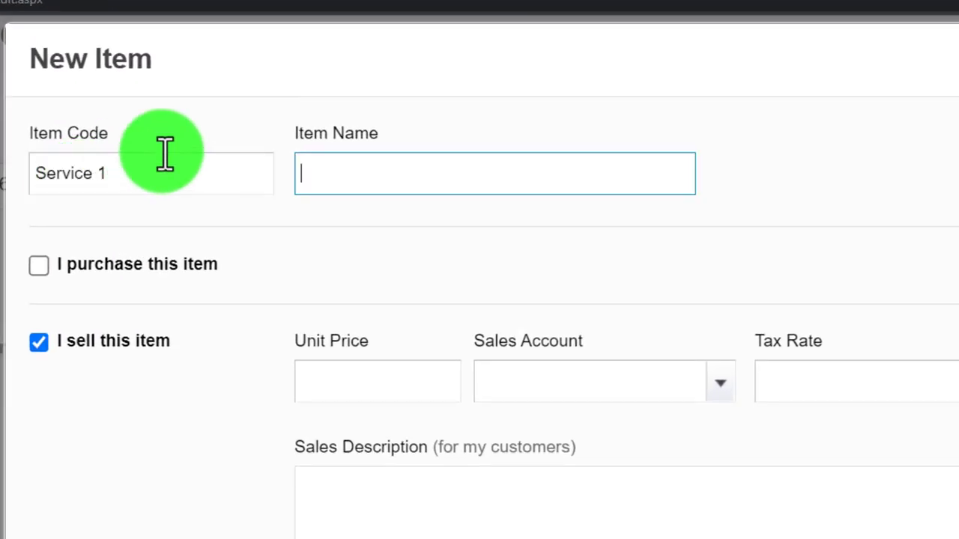
drag(150, 171, 15, 191)
key(ctrl+c)
click(351, 175)
key(ctrl+v)
Set the item's unit price to 100, sales account to 400 - Sales and tax rate to Tax Exempt (0%).
click(343, 375)
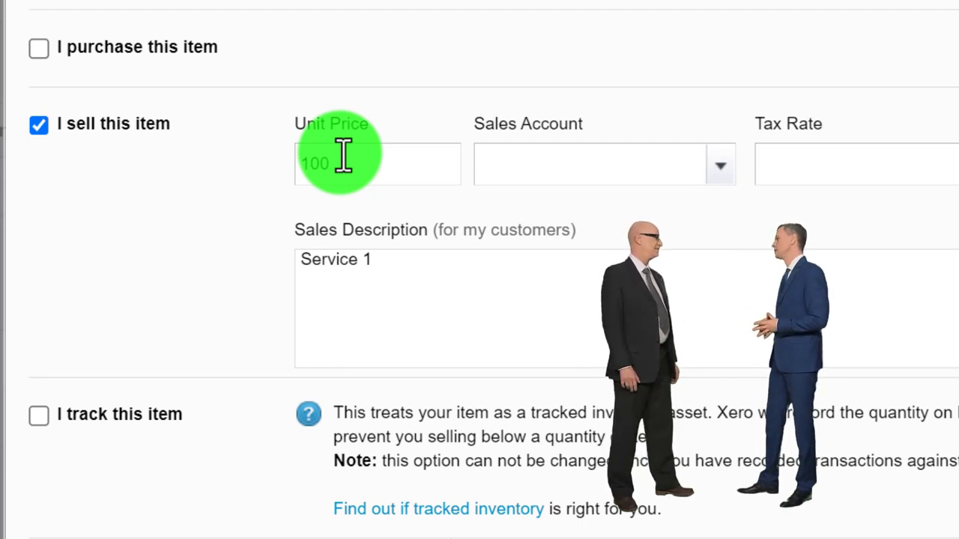
click(721, 168)
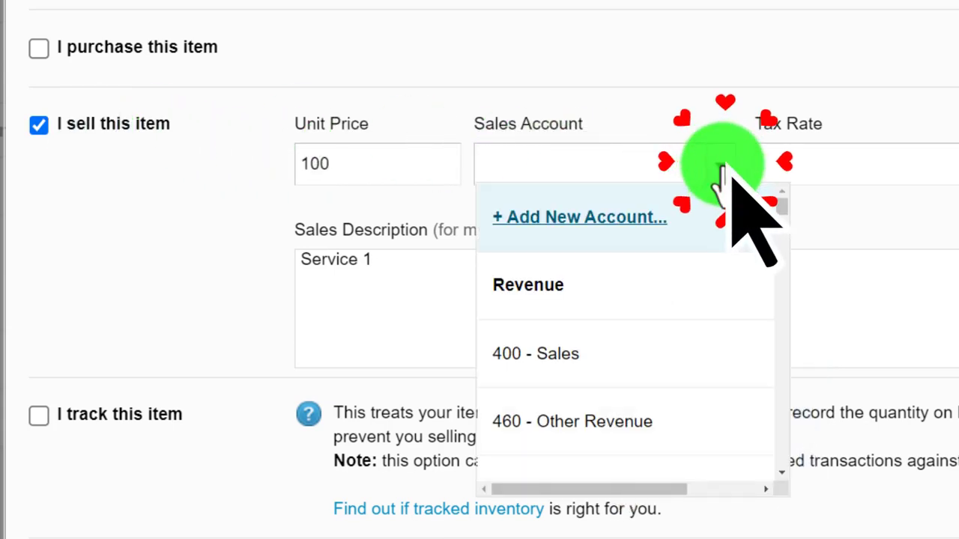
click(599, 364)
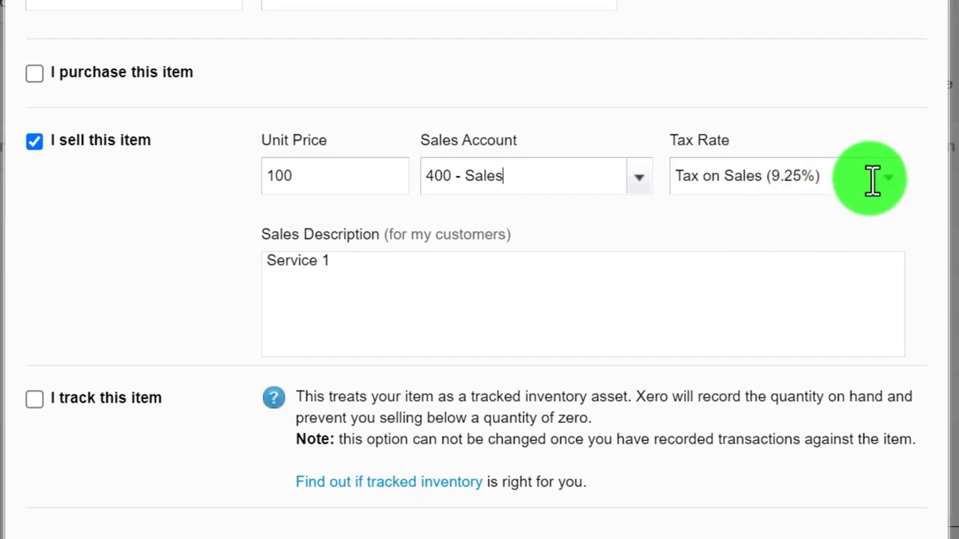
click(889, 180)
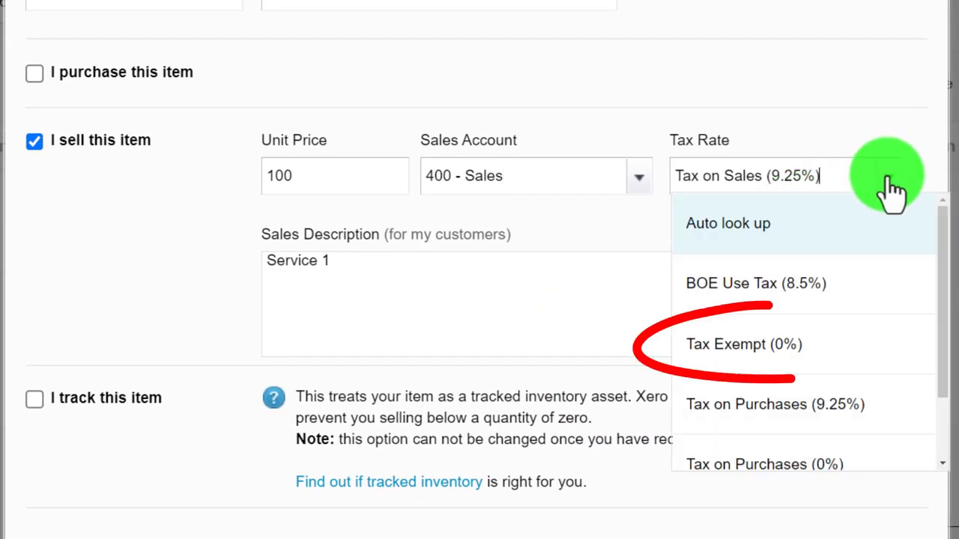
click(849, 359)
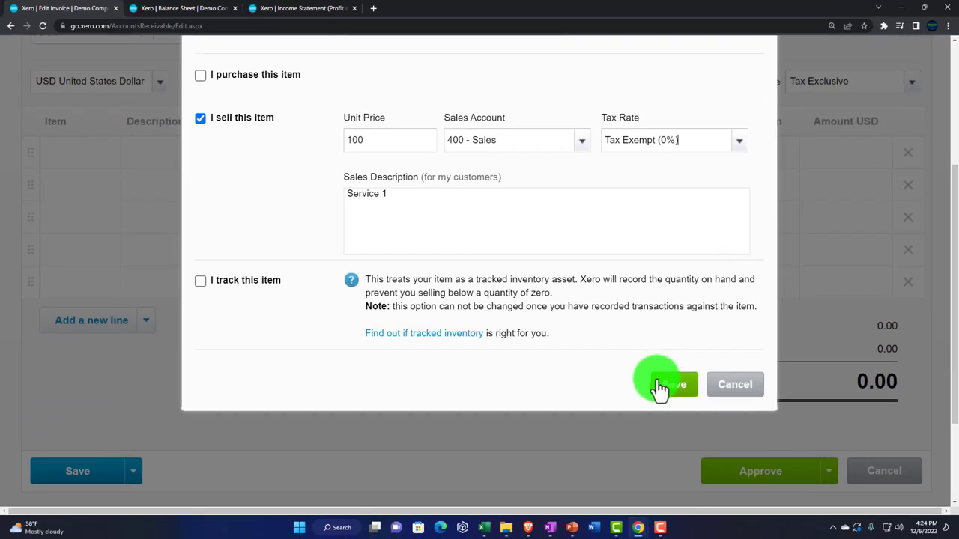
Save the Service 1 item to the invoice line and approve the invoice.
click(670, 386)
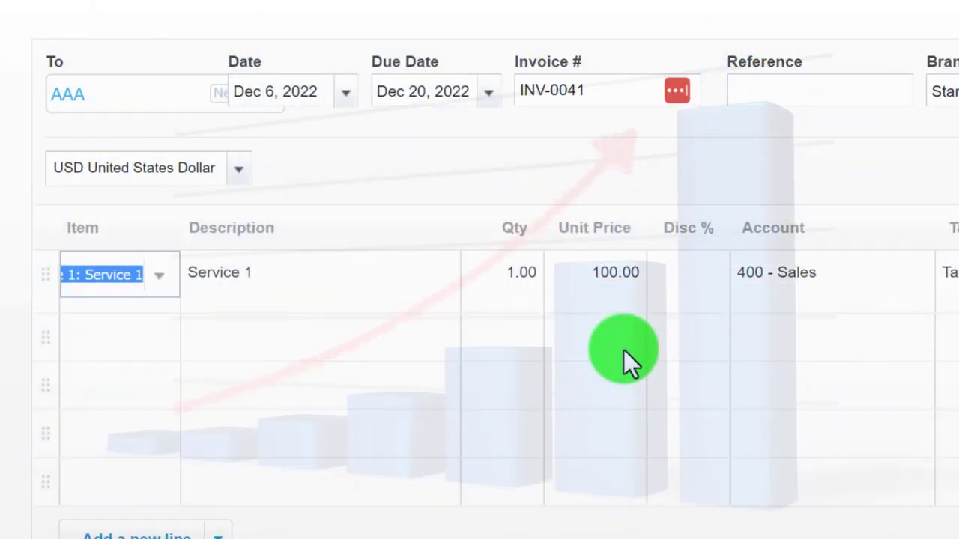
scroll(624, 350, down, 2)
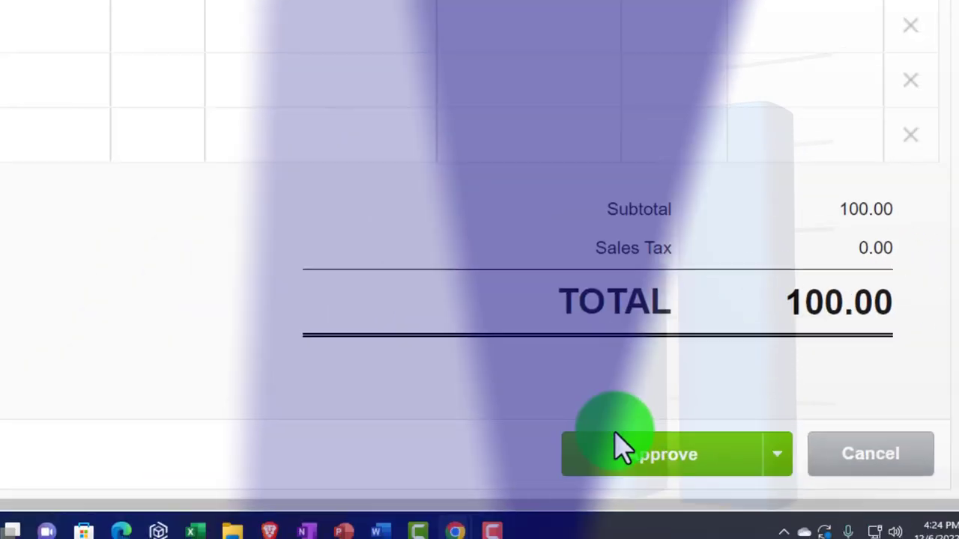
click(621, 447)
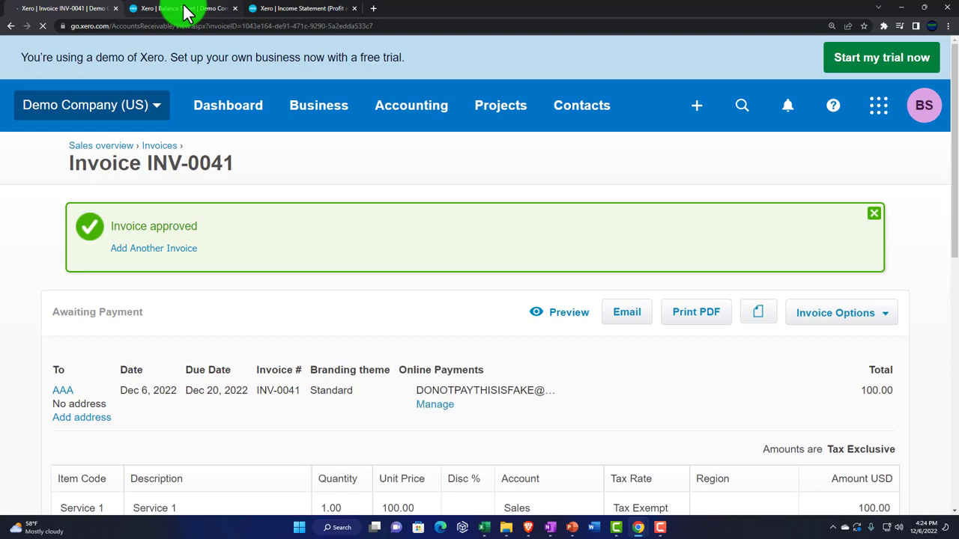
Update the Balance Sheet as of December 31, 2022 and examine the AAA invoice in the Accounts Receivable transactions.
click(185, 9)
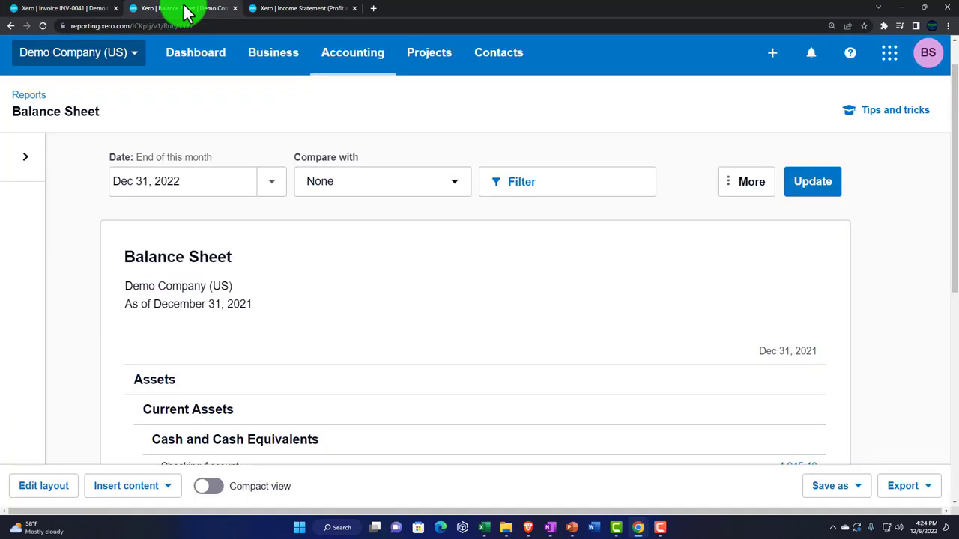
click(813, 183)
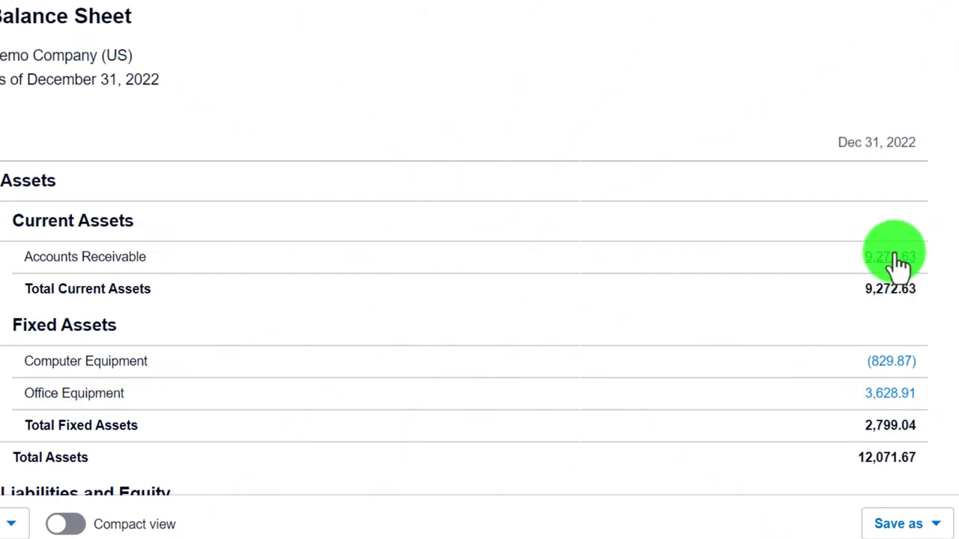
click(896, 256)
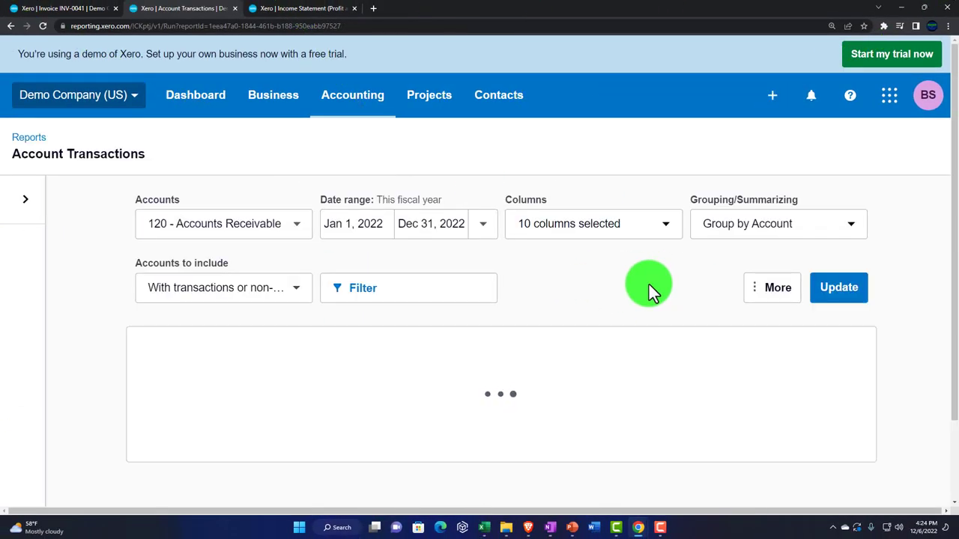
scroll(903, 456, down, 20)
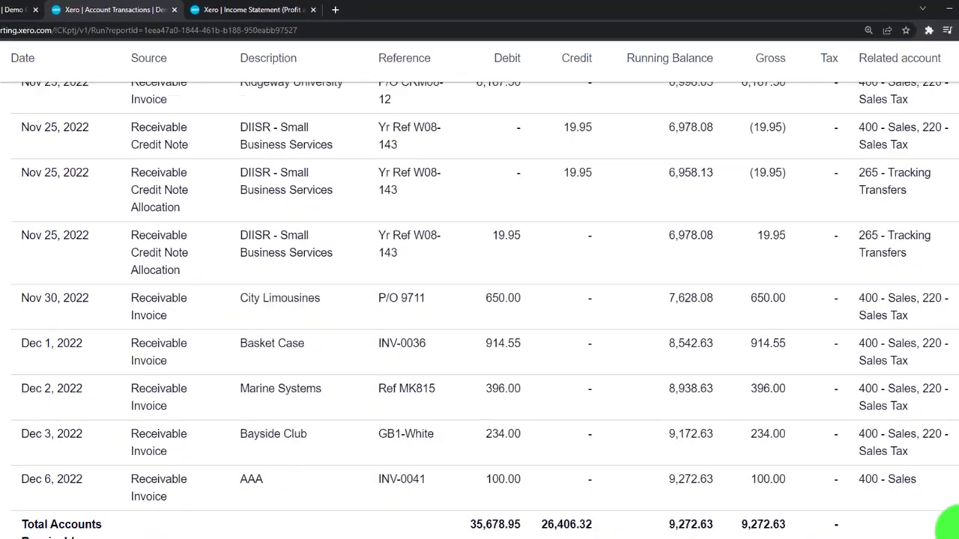
scroll(950, 526, down, 3)
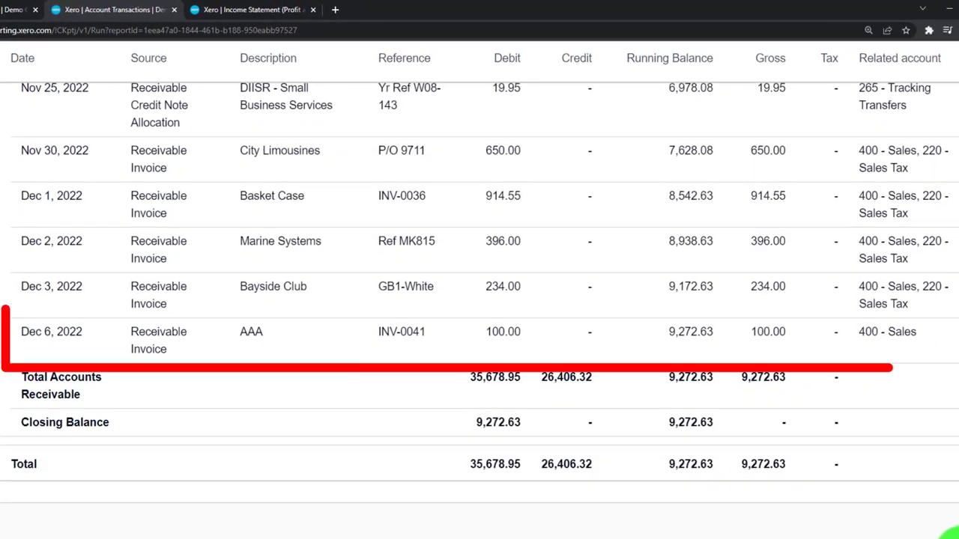
click(503, 335)
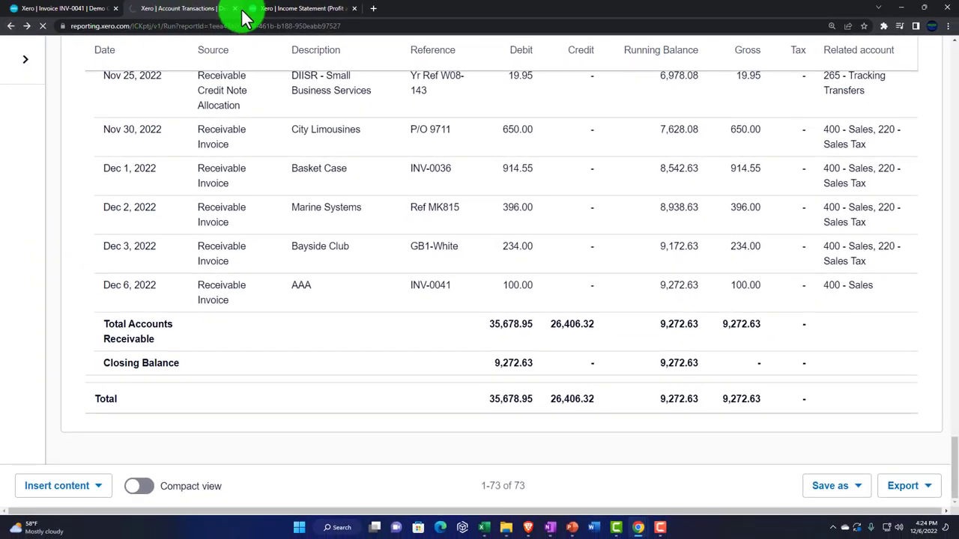
Update the Income Statement and examine the AAA invoice in the Sales account's transactions.
click(290, 9)
click(836, 224)
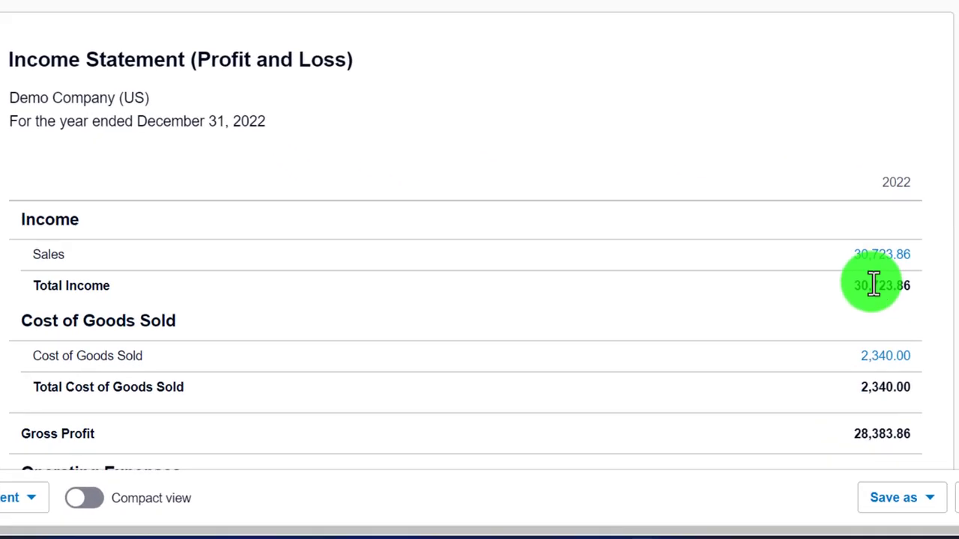
click(889, 250)
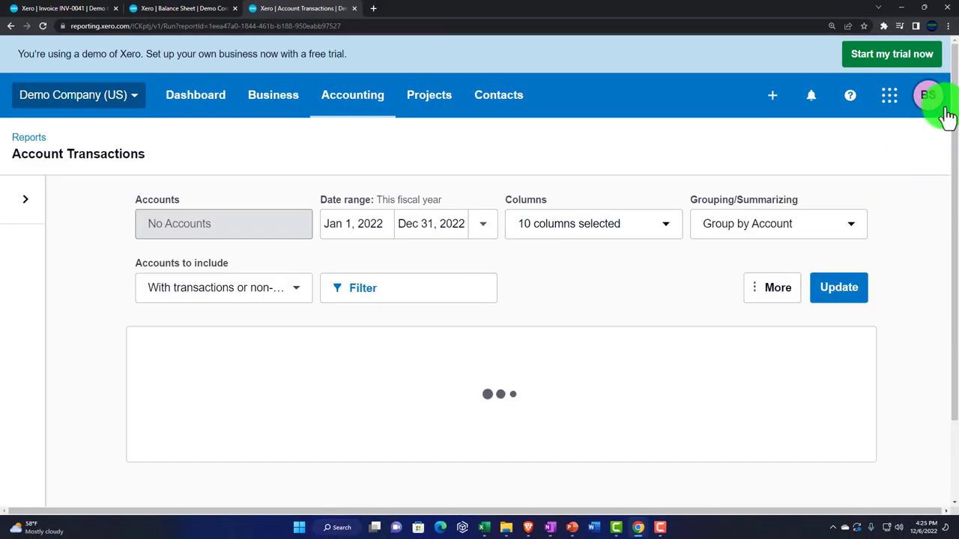
scroll(953, 275, down, 10)
drag(953, 276, 953, 491)
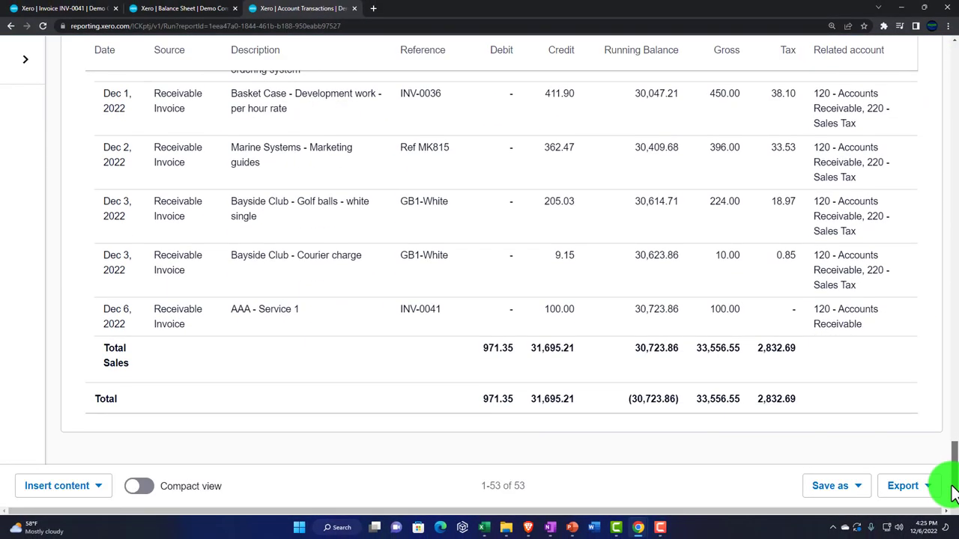
click(569, 316)
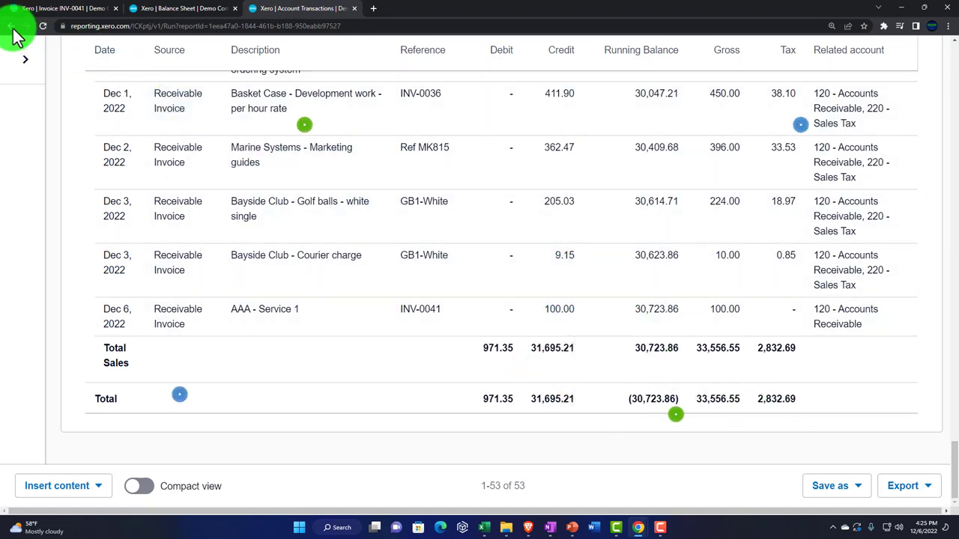
Return to the approved invoice and open the list of all invoices to review their payment status.
click(64, 13)
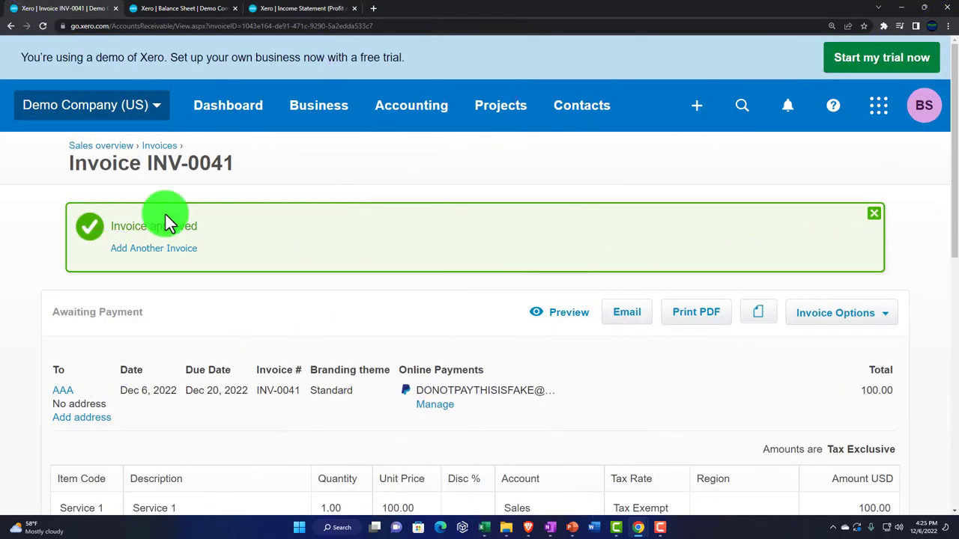
click(318, 113)
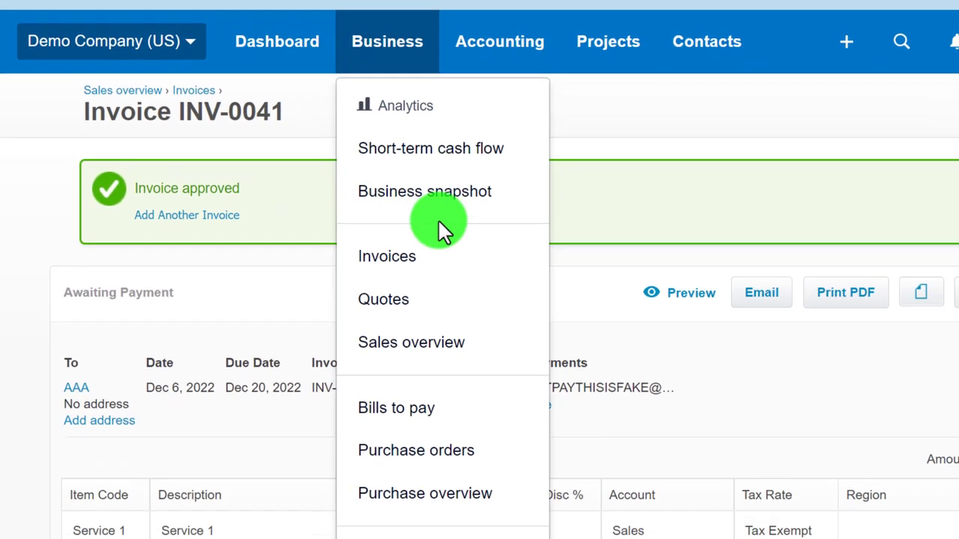
click(434, 247)
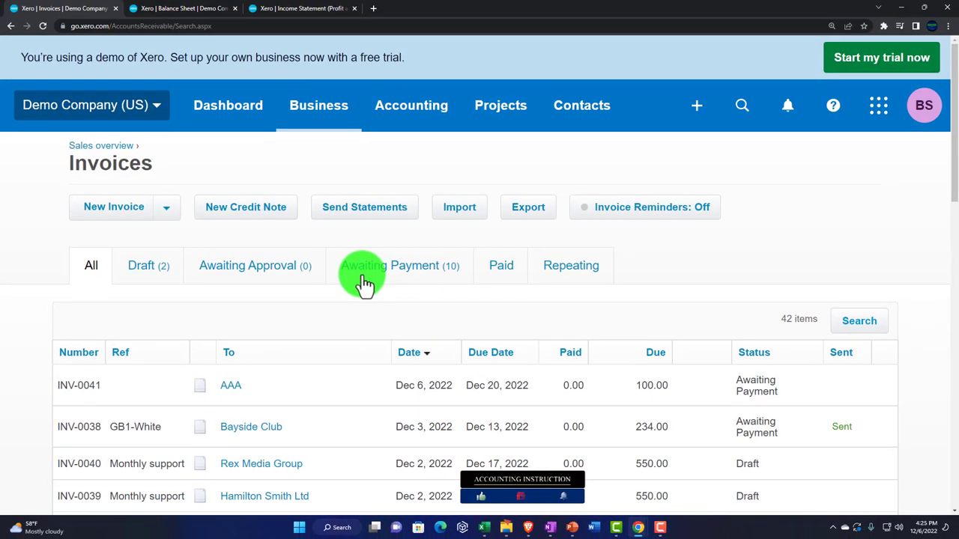
scroll(363, 277, down, 1)
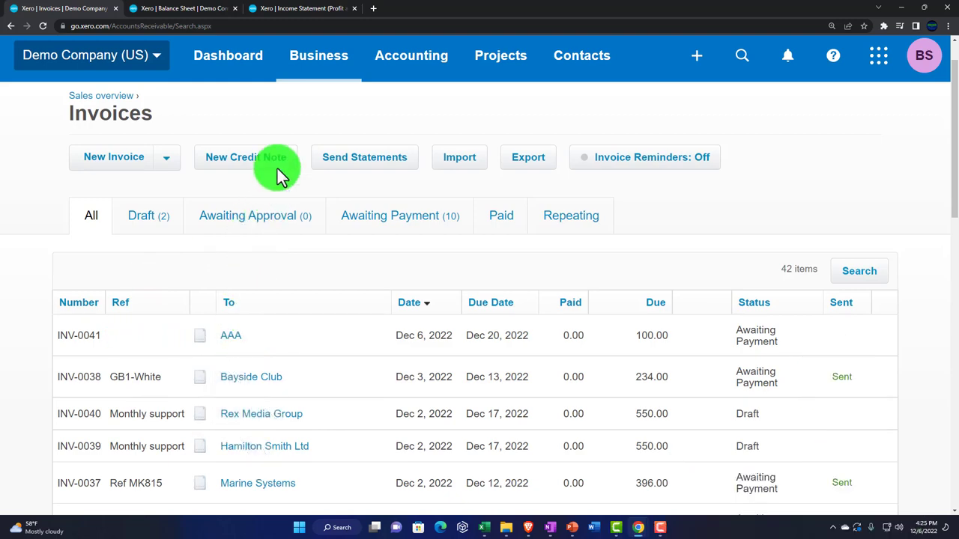
Open the customer contacts list and examine customer AAA's record with its invoice awaiting payment.
click(440, 60)
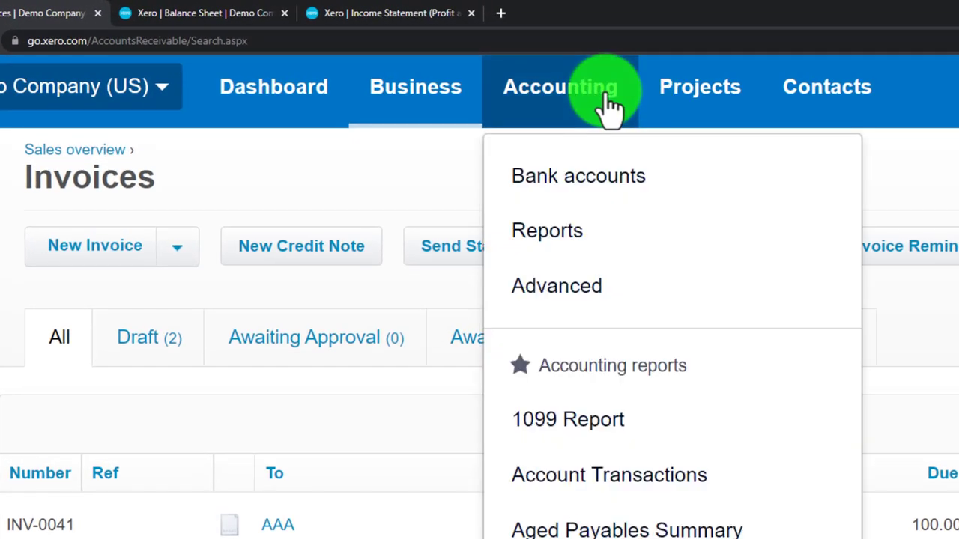
click(798, 101)
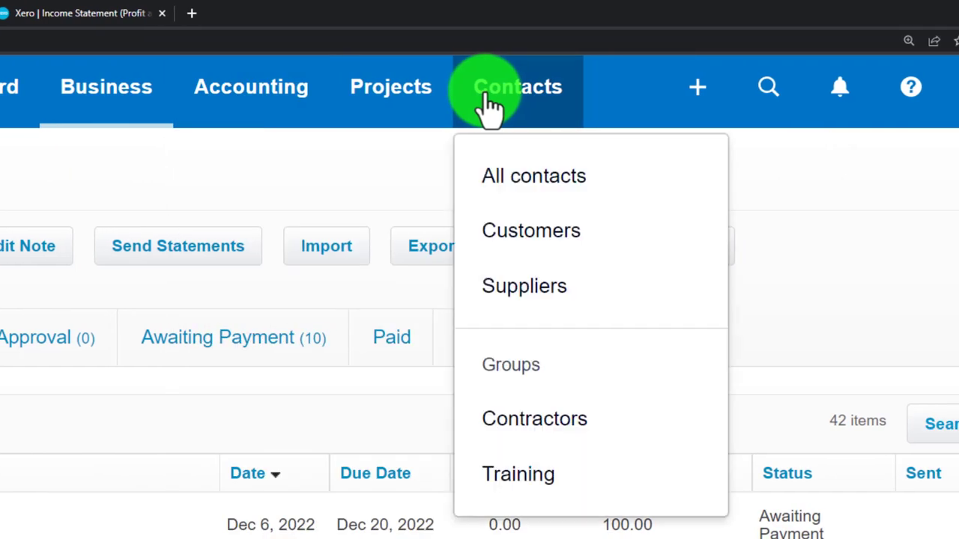
click(528, 231)
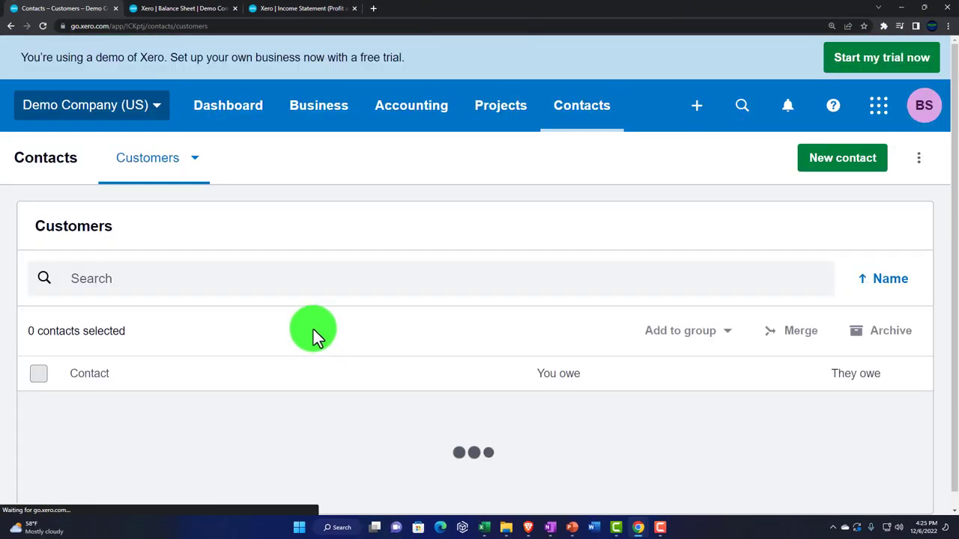
scroll(202, 332, down, 3)
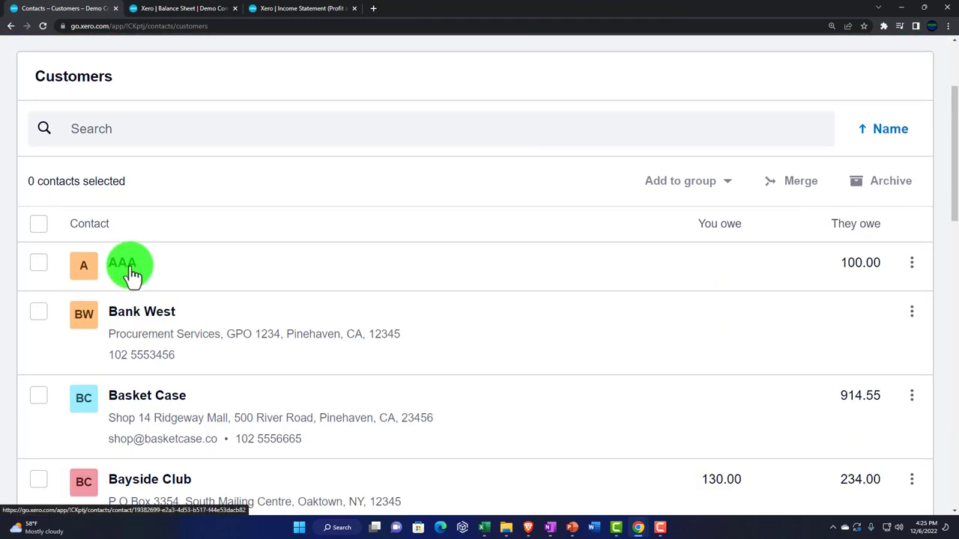
click(130, 270)
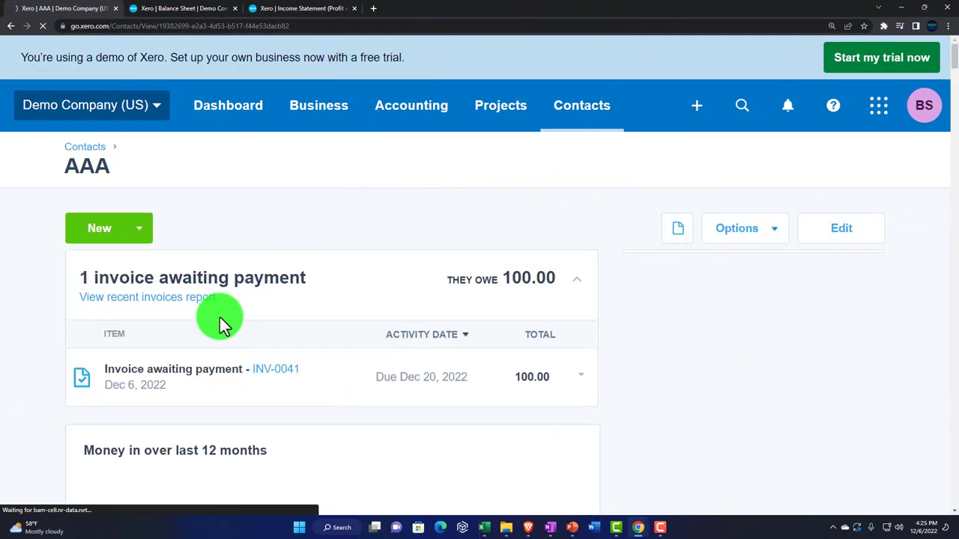
scroll(220, 320, down, 1)
scroll(221, 322, down, 1)
scroll(221, 322, up, 2)
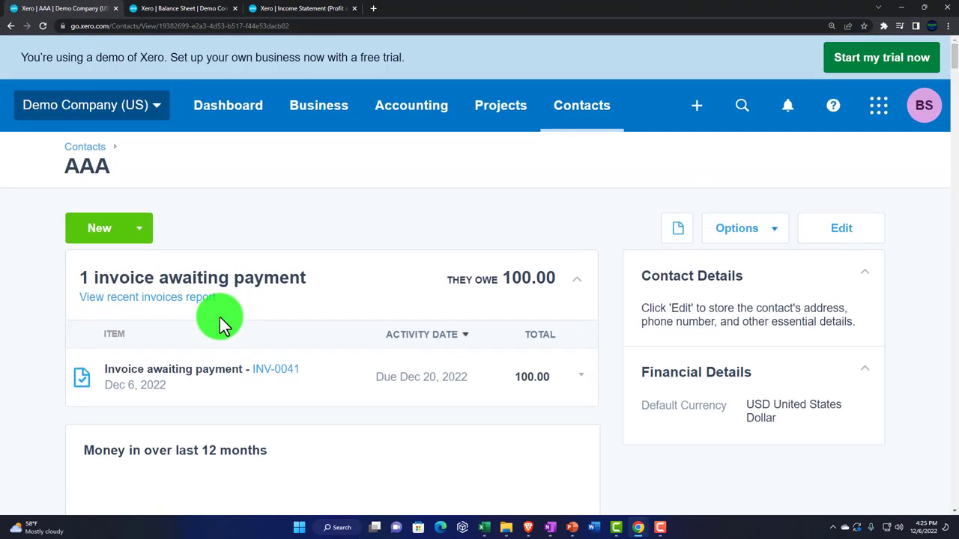
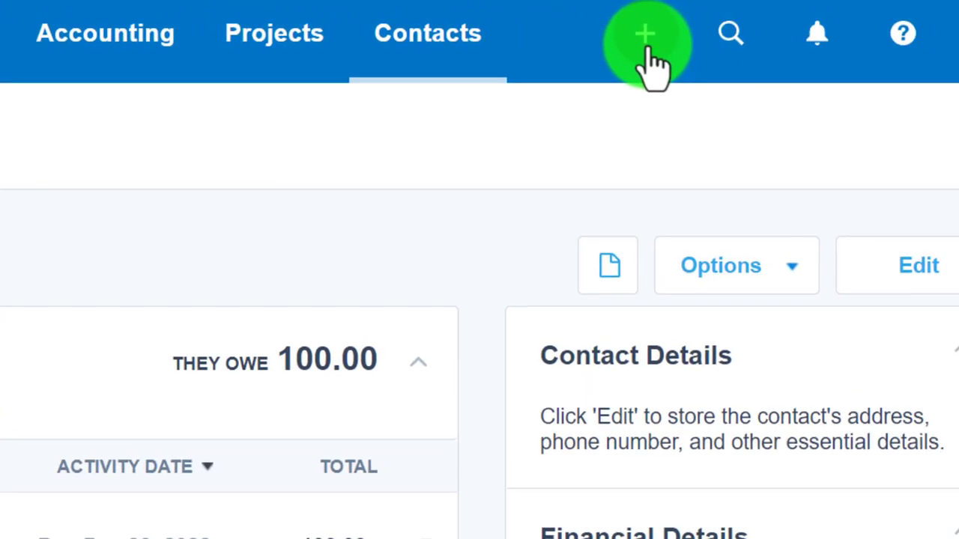
Create a new bill and enter BBB as the supplier it comes from.
click(645, 38)
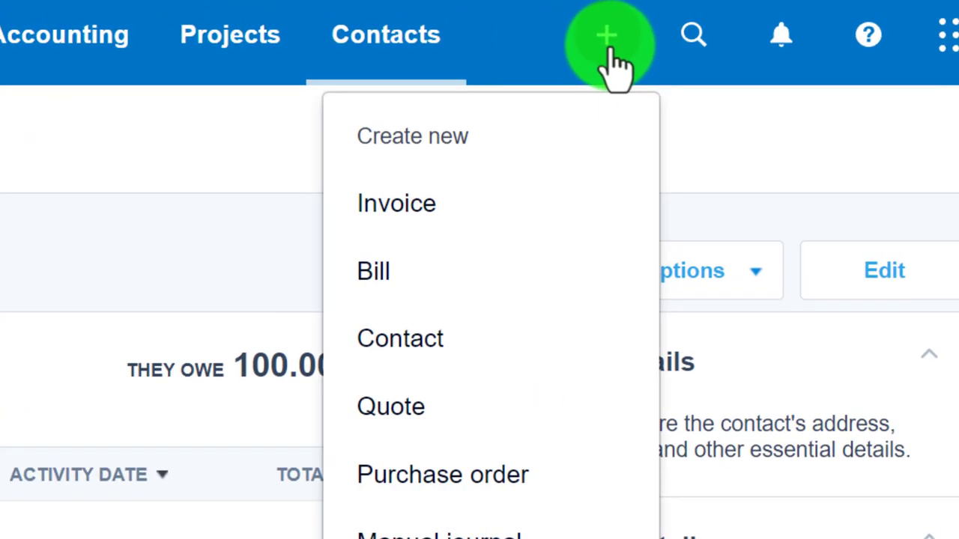
click(405, 267)
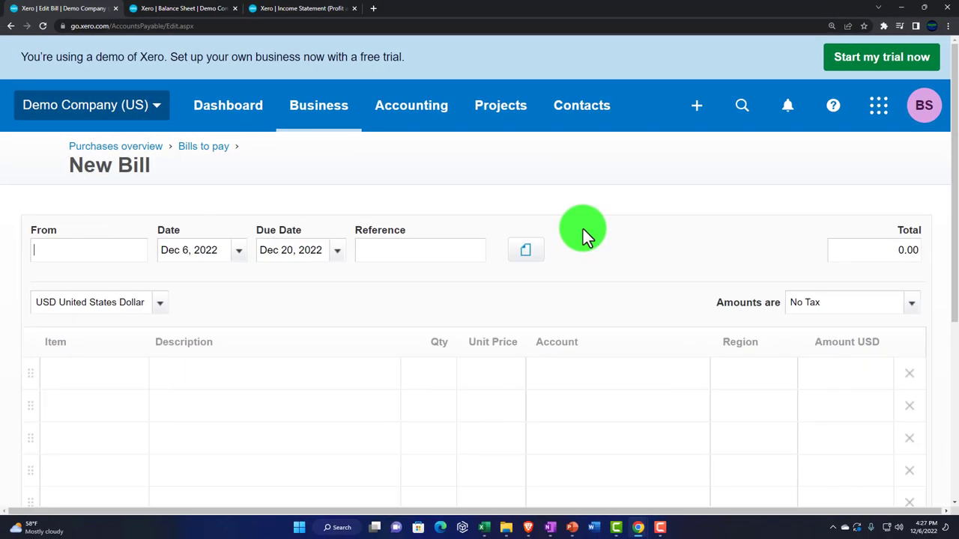
click(168, 262)
text(BBB)
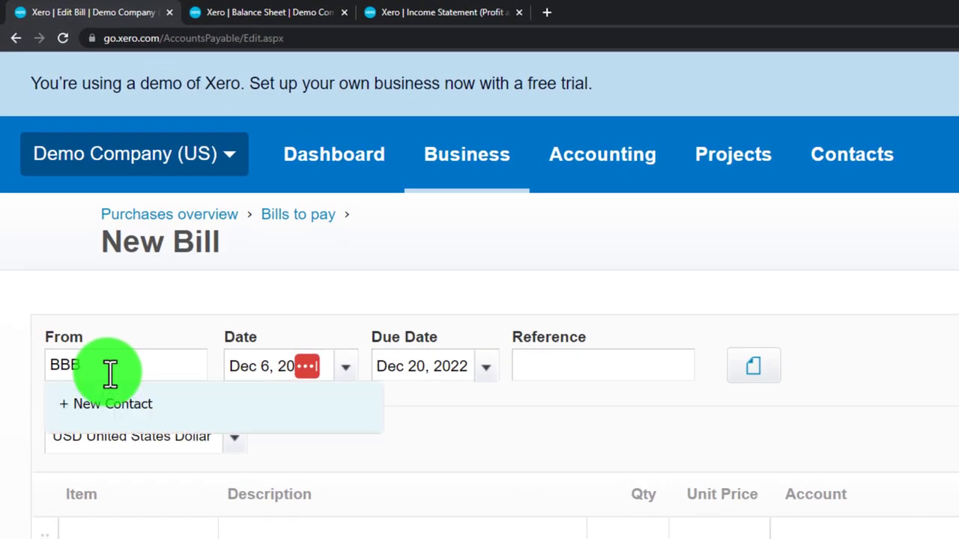
Keep the bill's default dates and US dollar currency, and enter a first line with quantity 1 and unit price 100.
key(Tab)
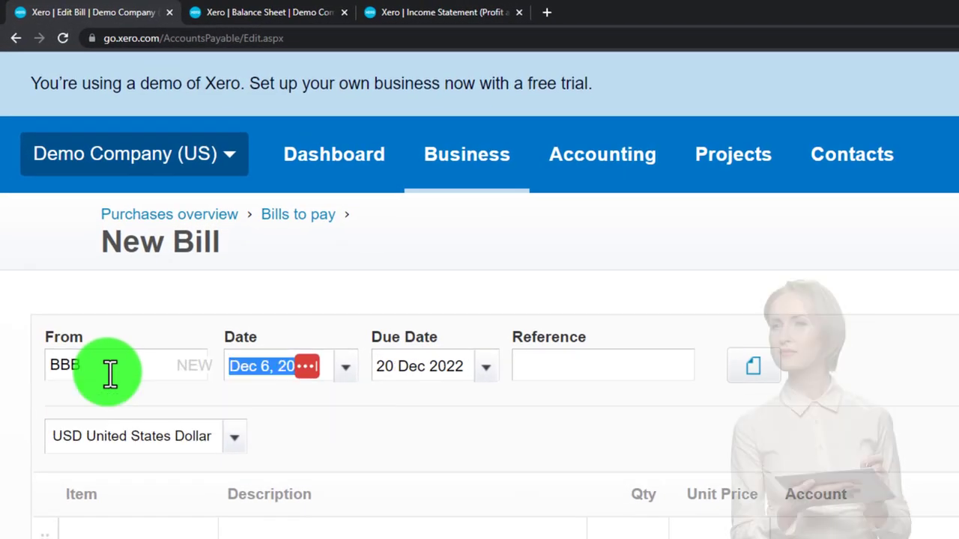
key(Tab)
key(Tab)
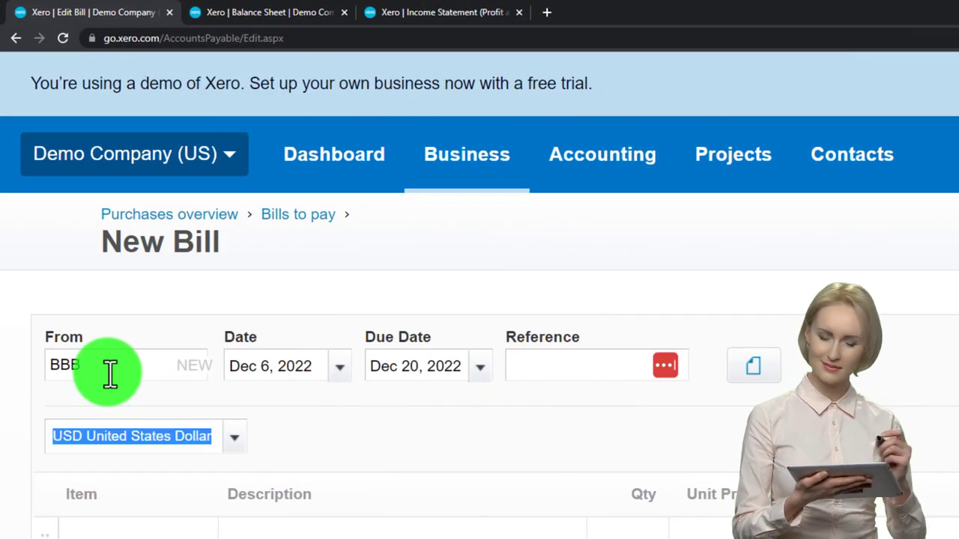
key(Tab)
key(Tab)
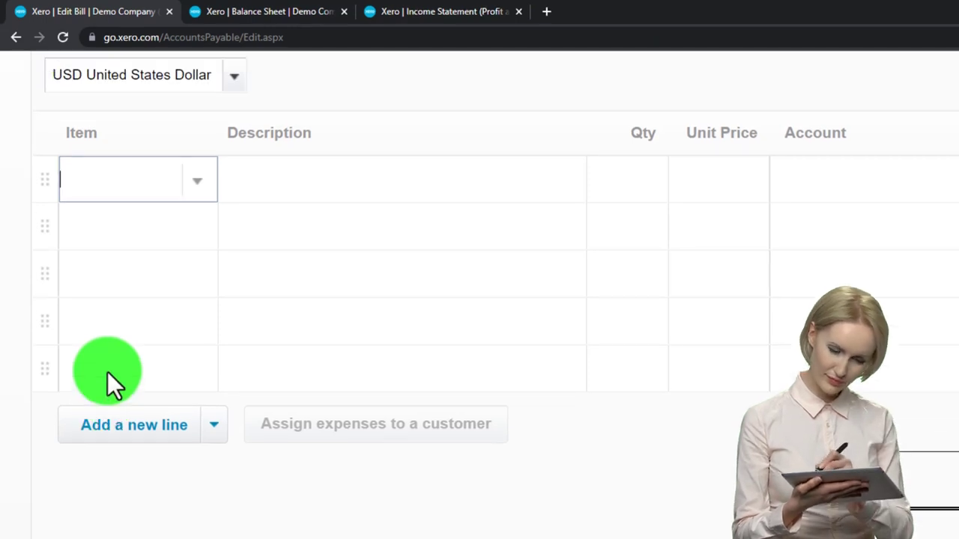
click(642, 156)
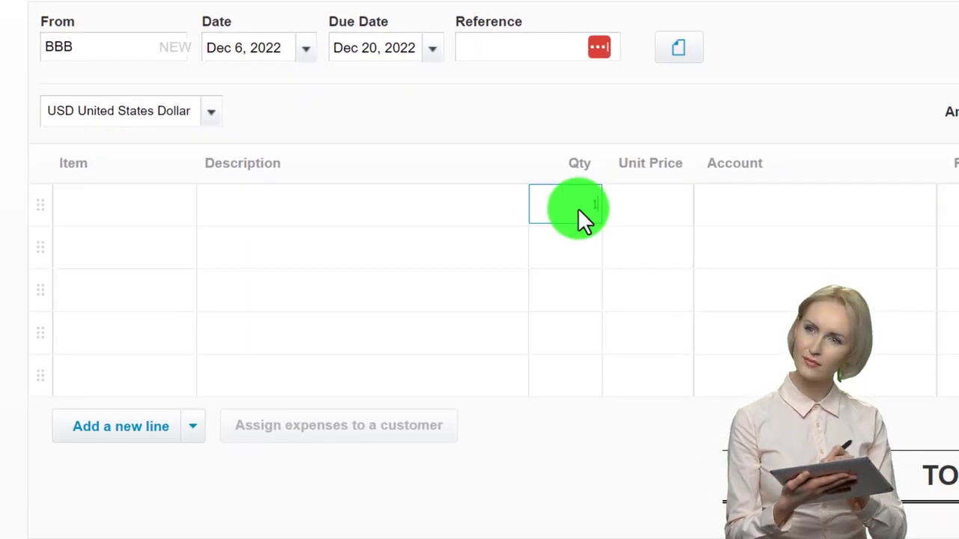
key(Tab)
text(100)
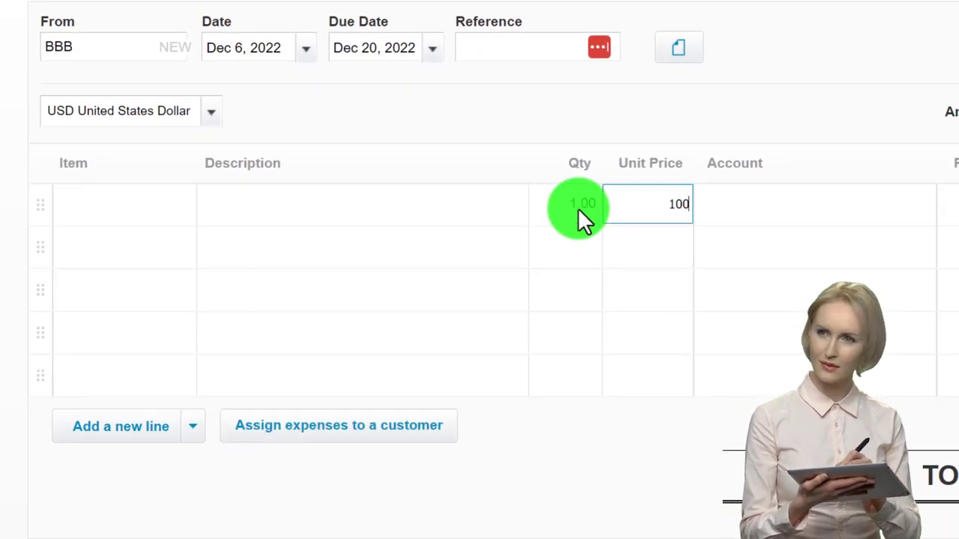
key(Tab)
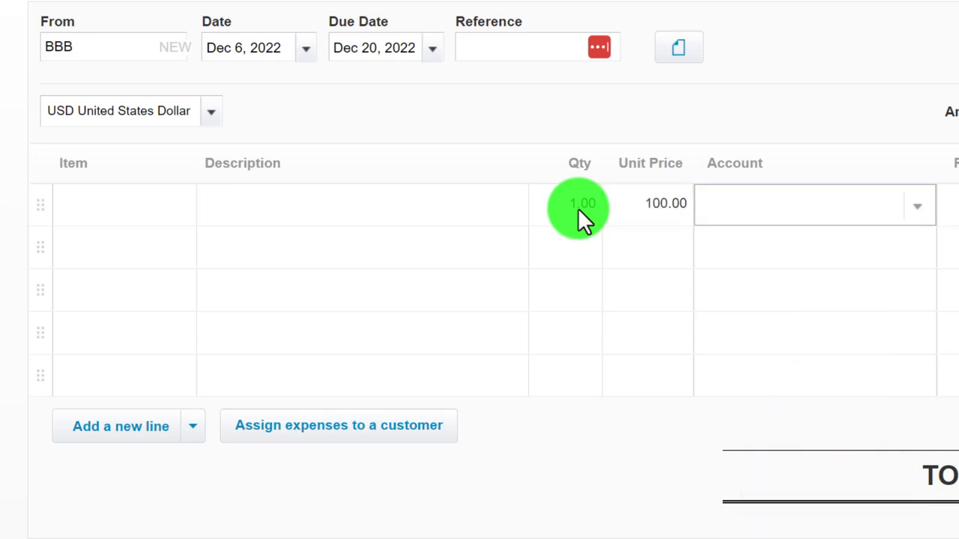
Assign the bill line to account 620 - Entertainment and approve the bill.
text(Sup)
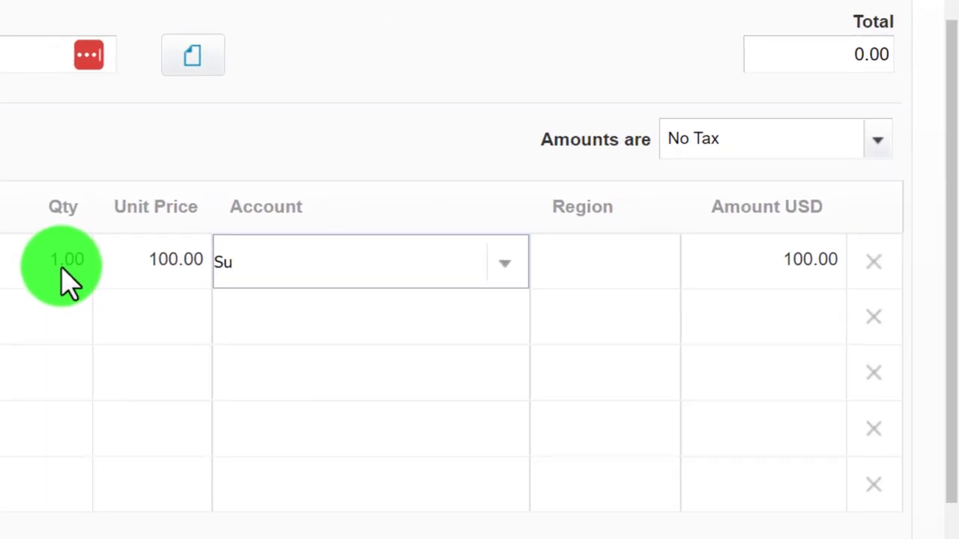
key(BackSpace)
key(BackSpace)
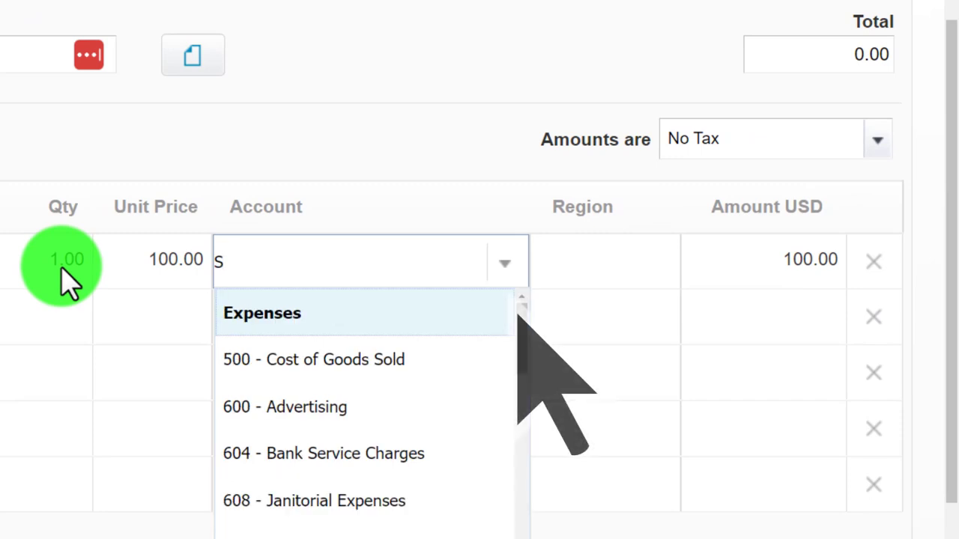
text(u)
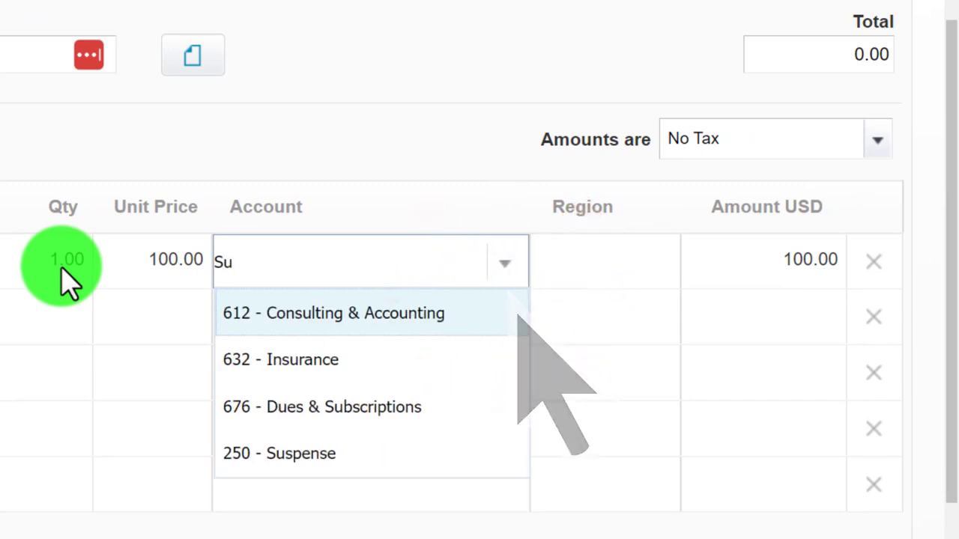
click(504, 269)
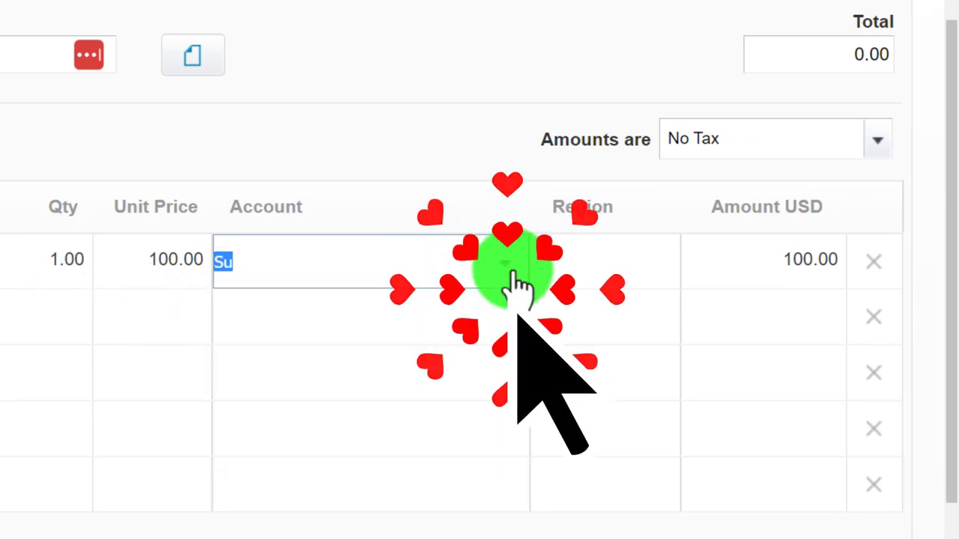
scroll(455, 414, down, 4)
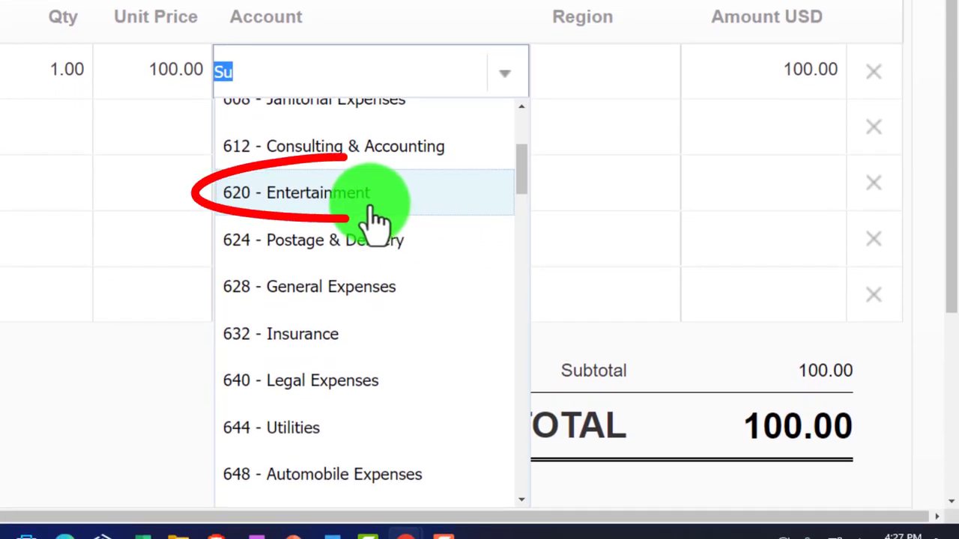
click(369, 208)
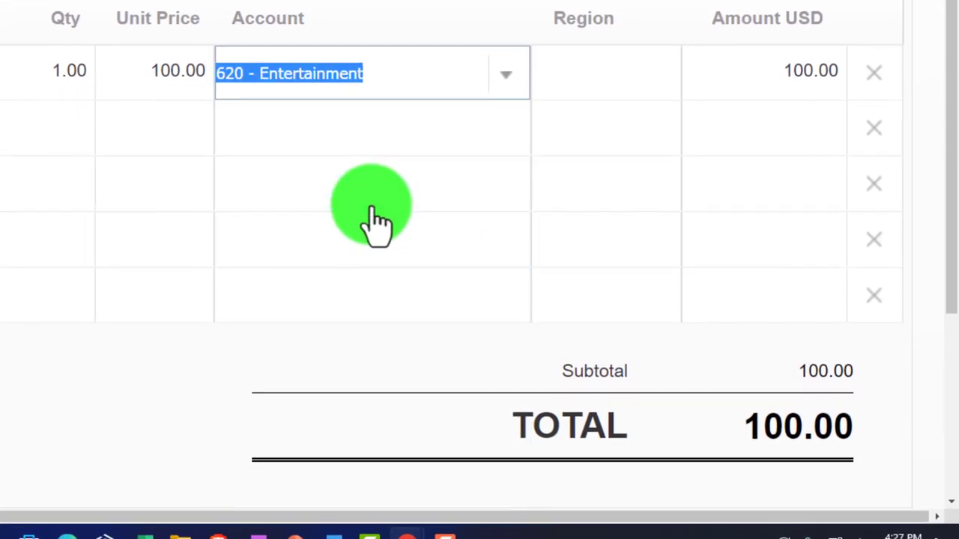
key(Tab)
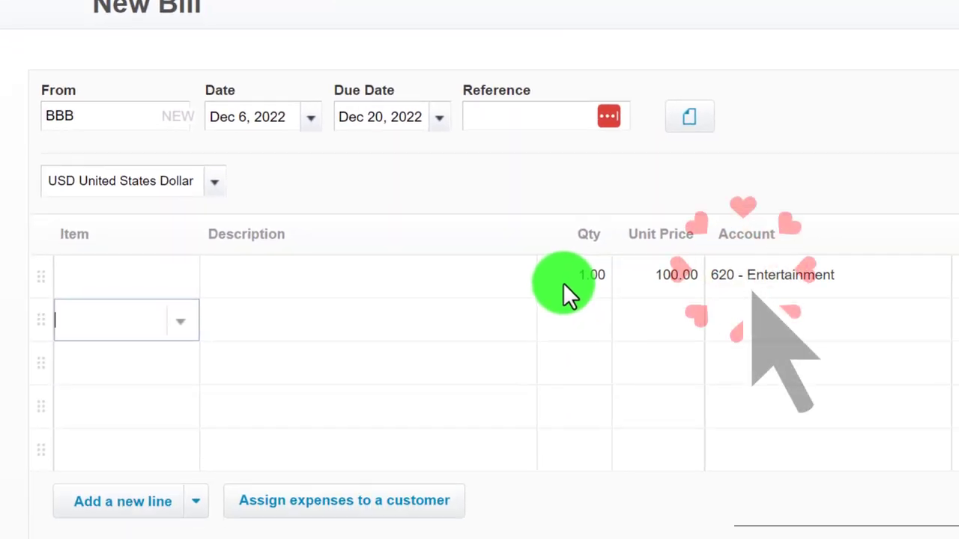
scroll(563, 283, down, 1)
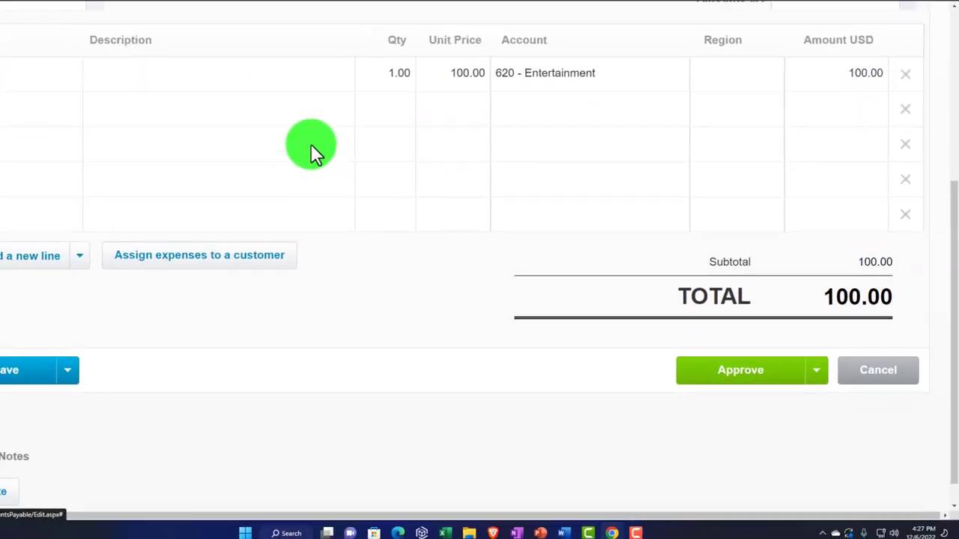
scroll(386, 172, down, 6)
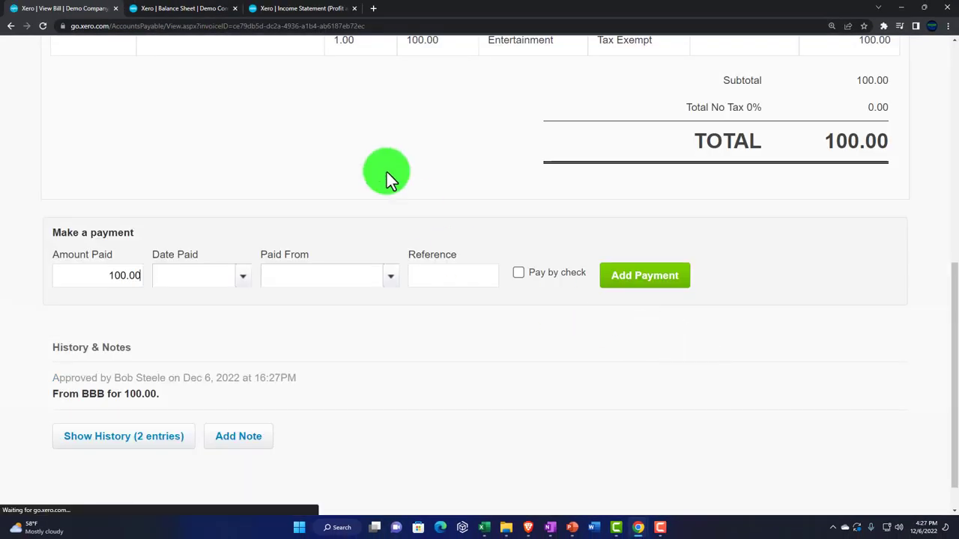
Update the Balance Sheet and examine the BBB bill in the Accounts Payable transactions.
click(182, 10)
click(839, 224)
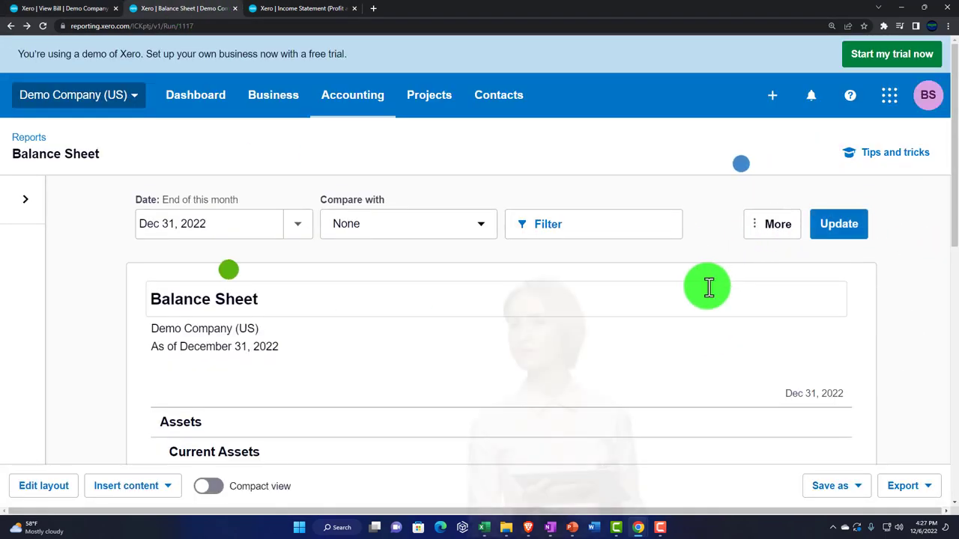
scroll(707, 287, down, 7)
key(ctrl+plus)
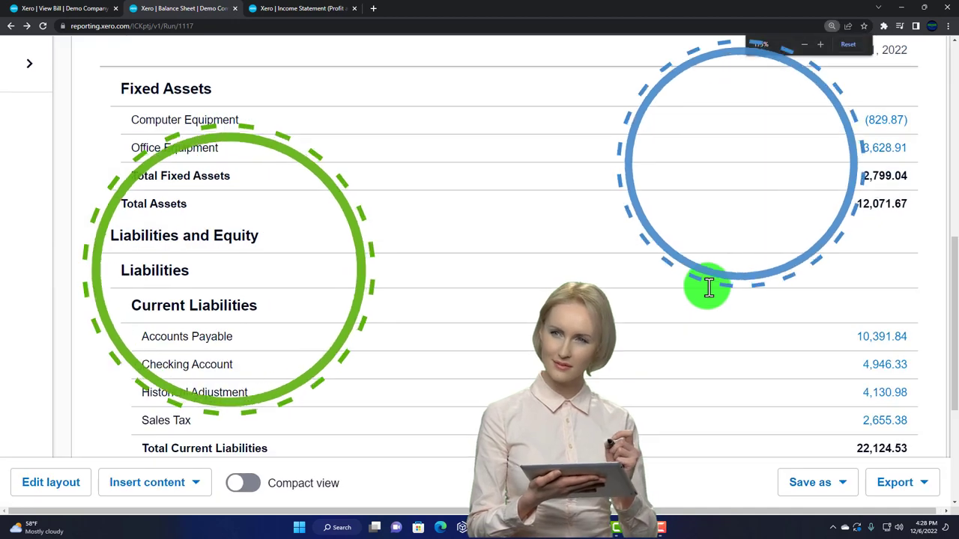
scroll(707, 287, down, 2)
scroll(707, 287, down, 2)
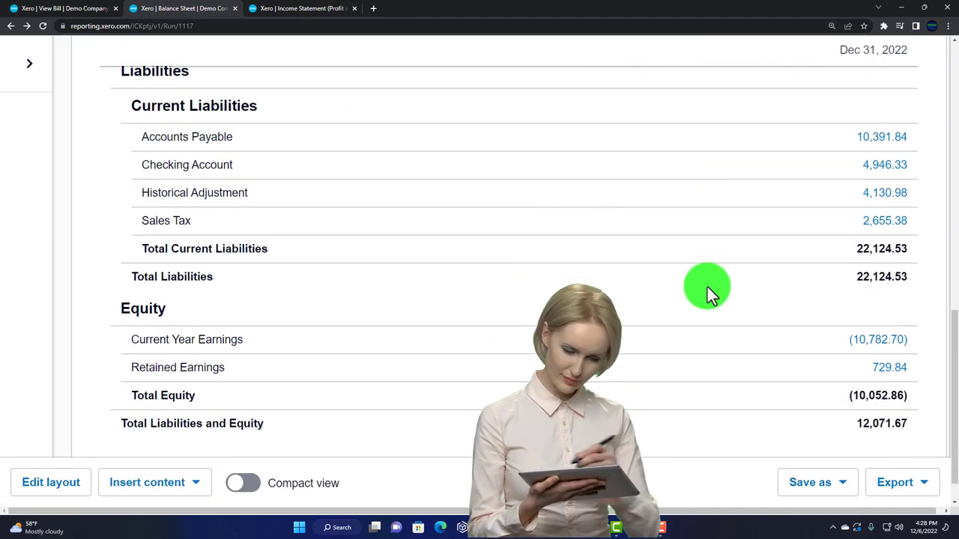
scroll(567, 210, up, 1)
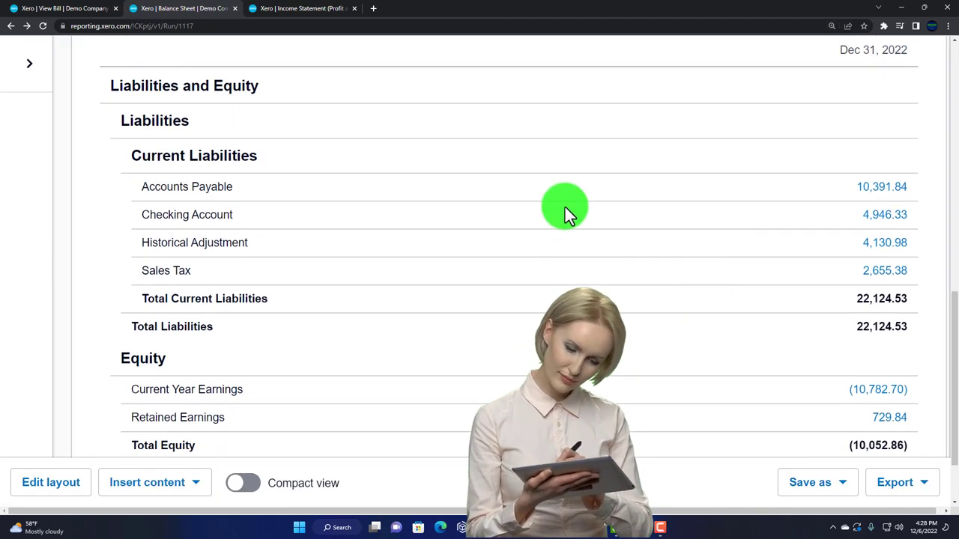
click(877, 189)
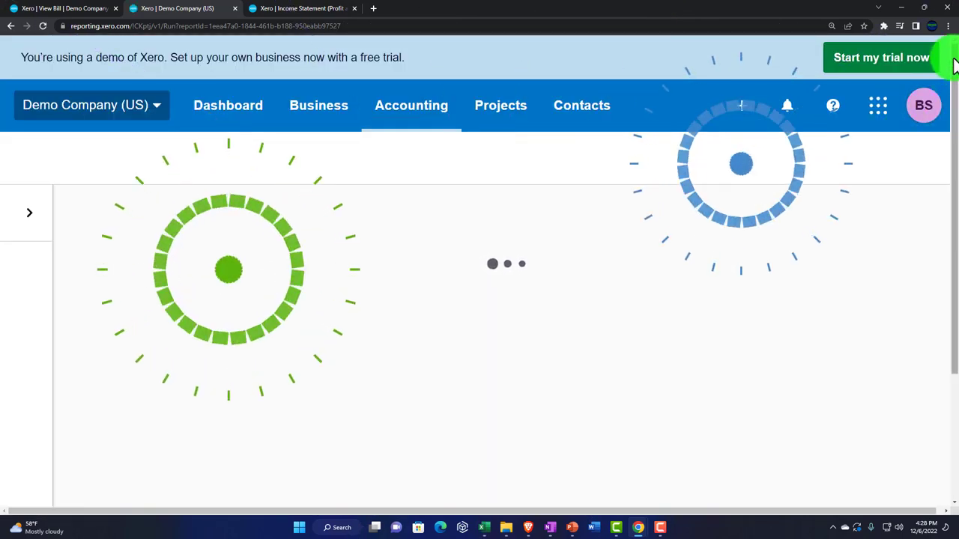
drag(955, 60, 933, 468)
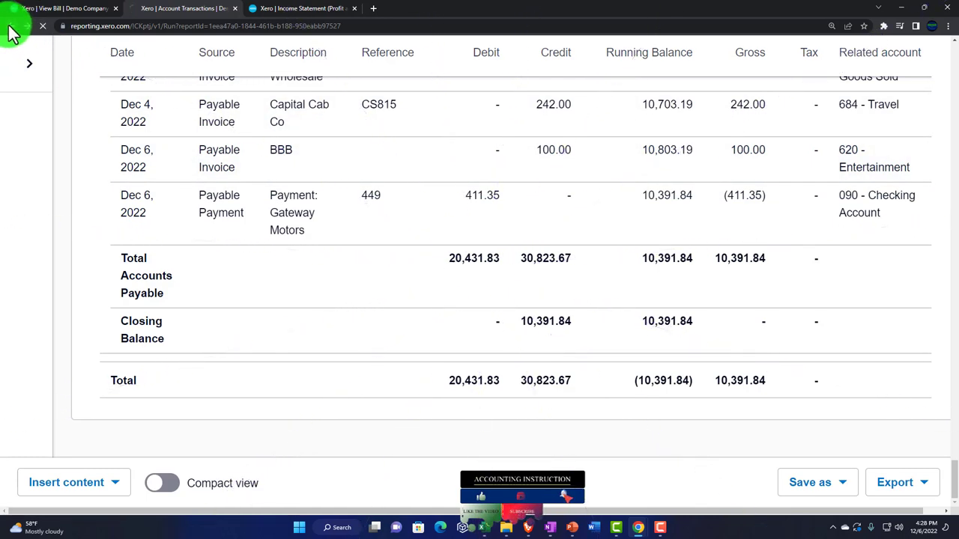
Update the Income Statement, examine the BBB bill in the Entertainment account's transactions, and return to the report.
click(289, 11)
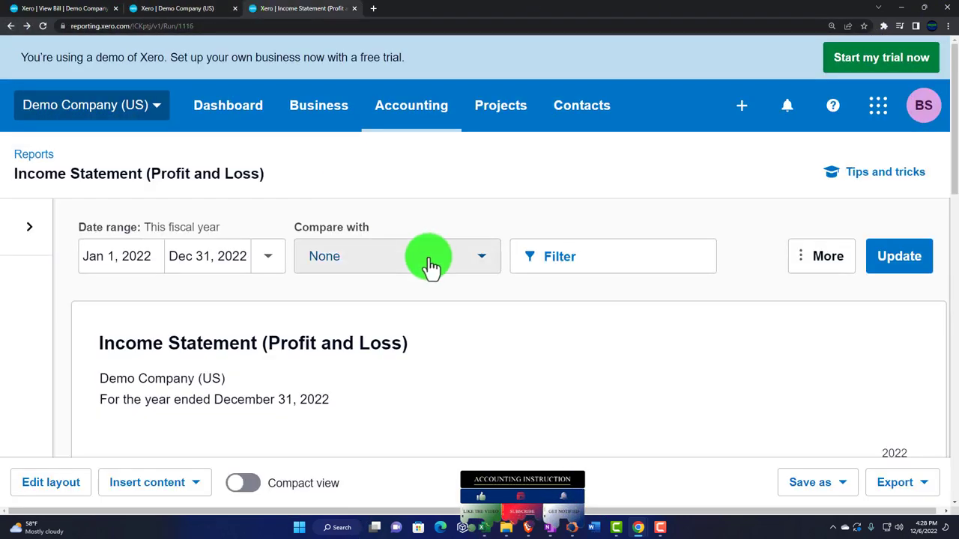
scroll(725, 283, down, 5)
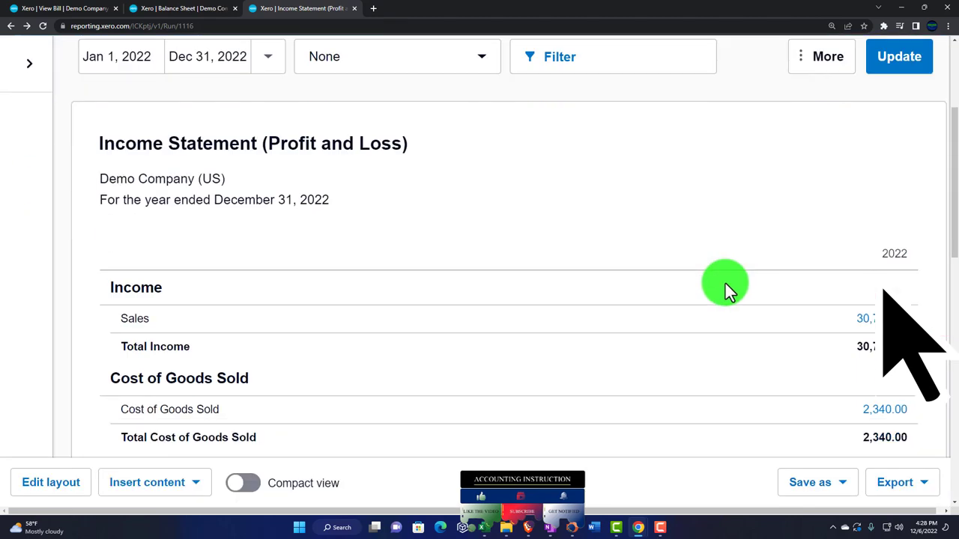
scroll(725, 283, down, 3)
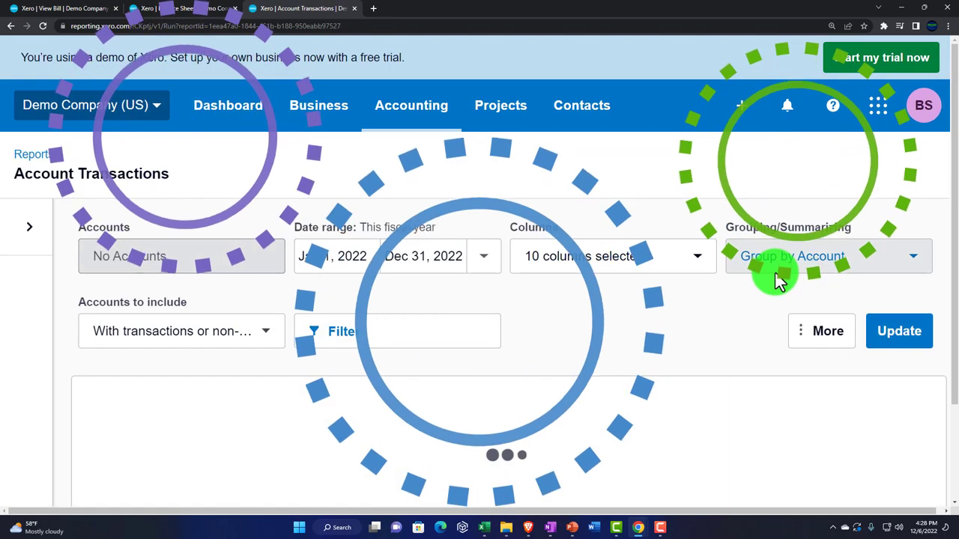
scroll(777, 276, down, 5)
scroll(824, 325, down, 1)
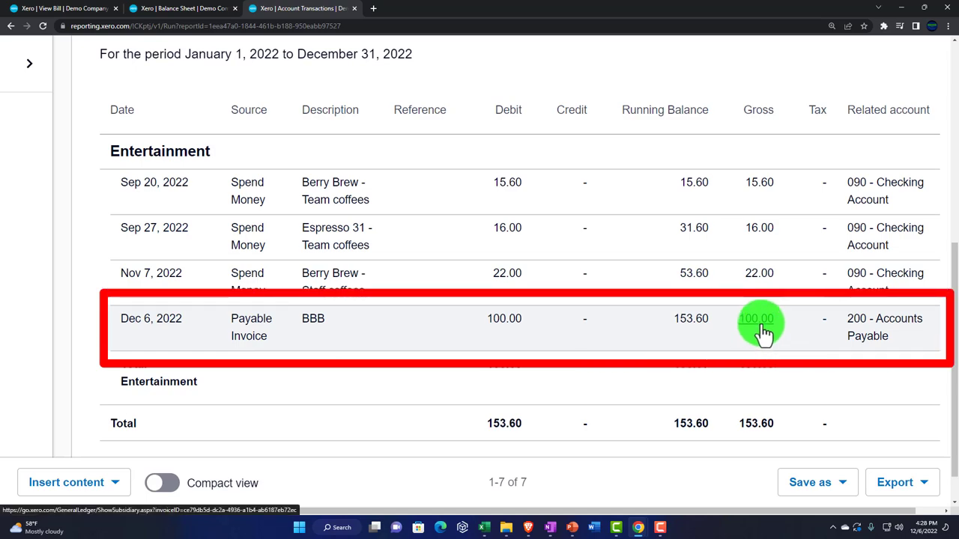
click(11, 27)
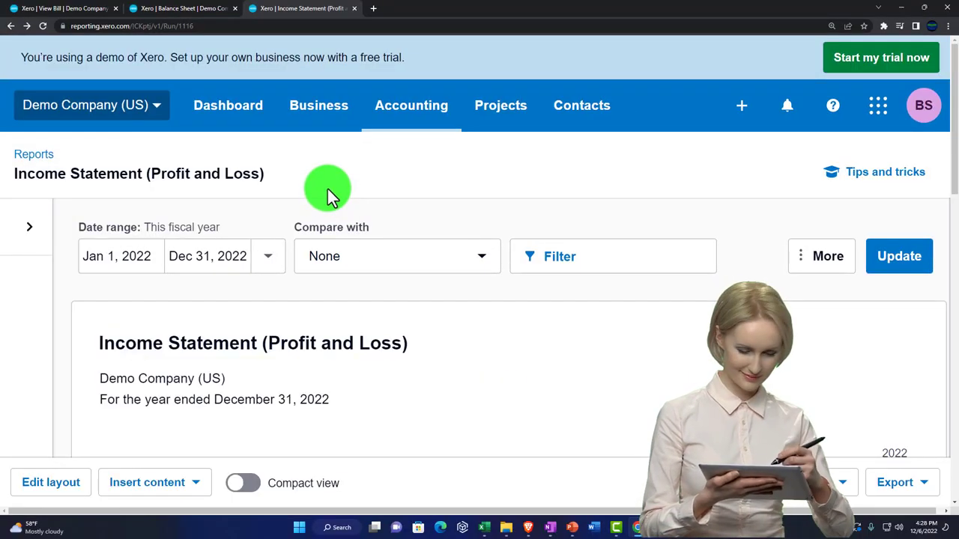
Return to the approved BBB bill and review its details.
click(88, 9)
scroll(329, 294, up, 5)
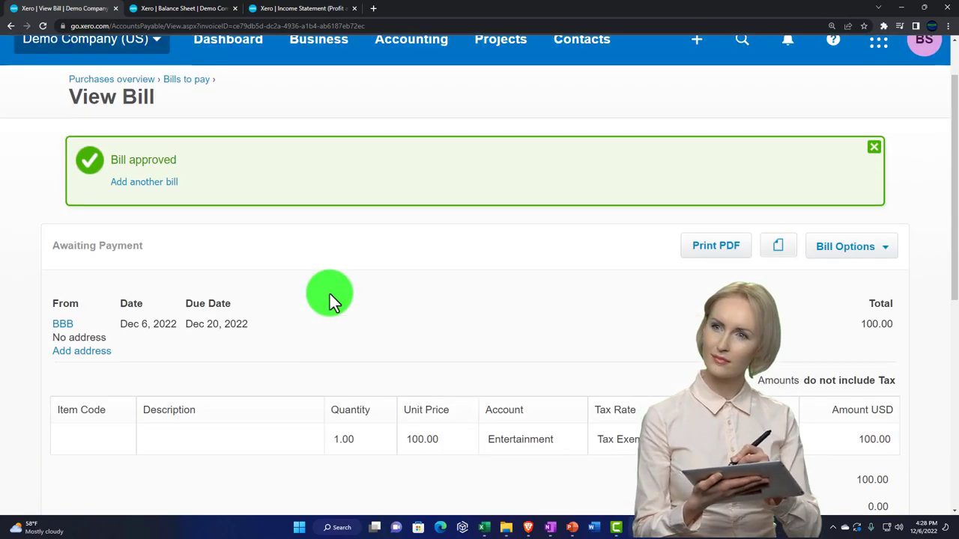
scroll(330, 293, up, 1)
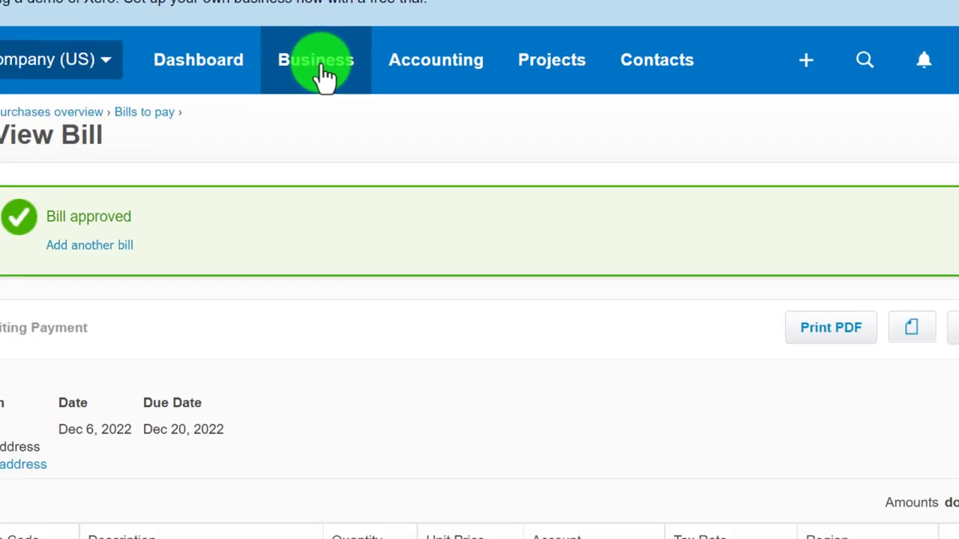
Open the AAA invoice from the list of all invoices and go to its Receive a payment section.
click(397, 57)
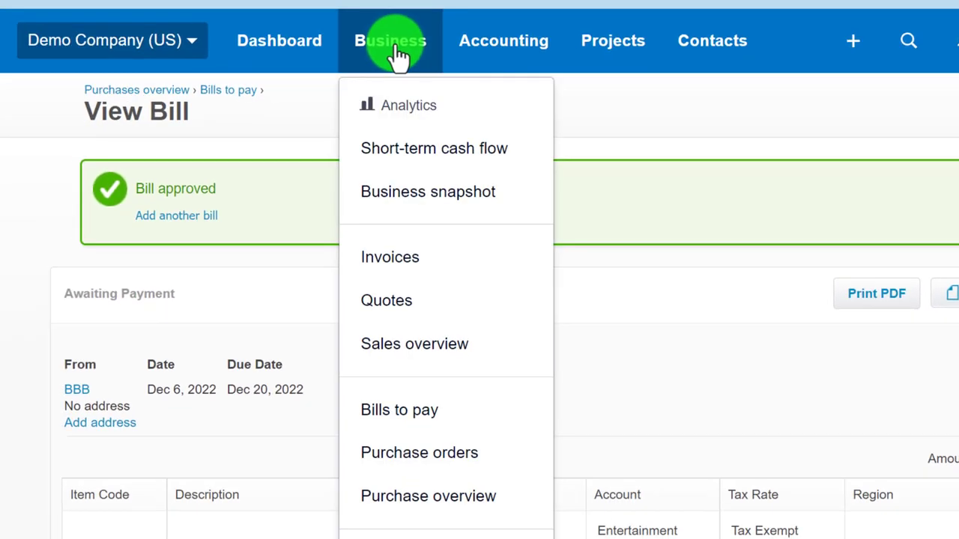
click(417, 261)
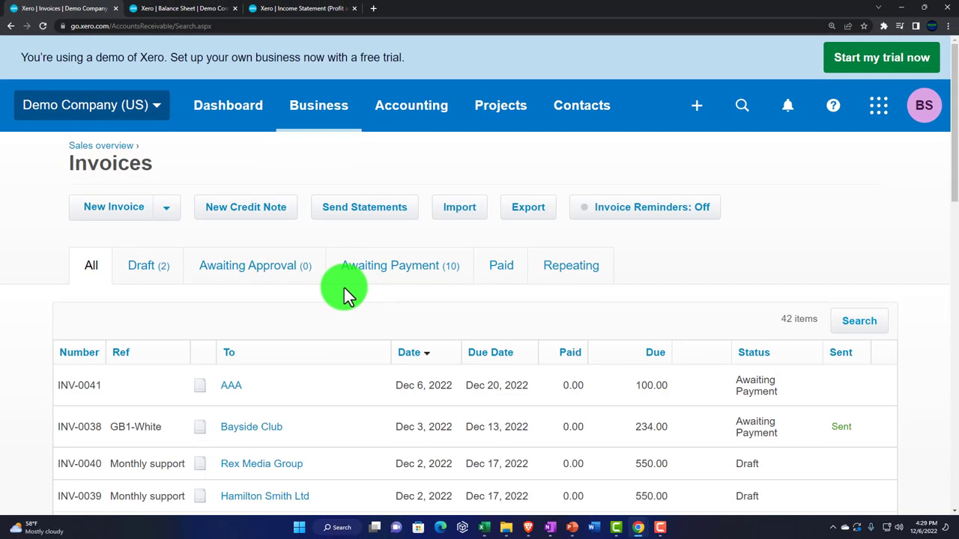
scroll(344, 287, down, 2)
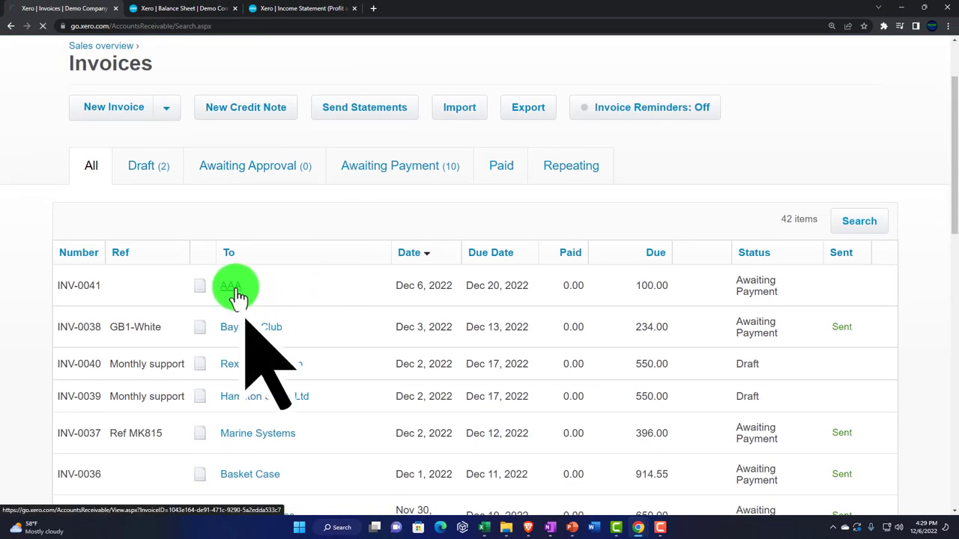
click(236, 292)
scroll(236, 288, down, 5)
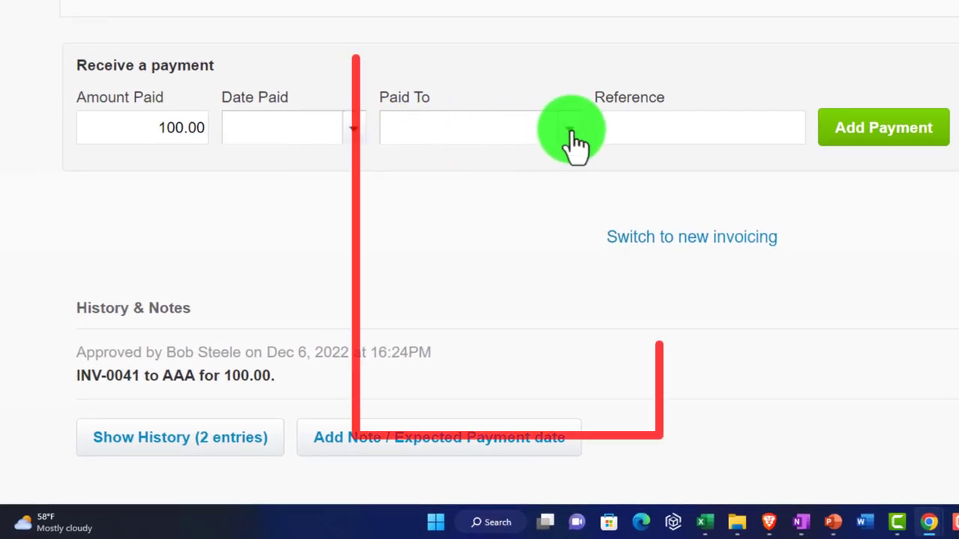
Examine the accounts available for receiving the AAA invoice's payment and close the list without choosing one.
click(571, 129)
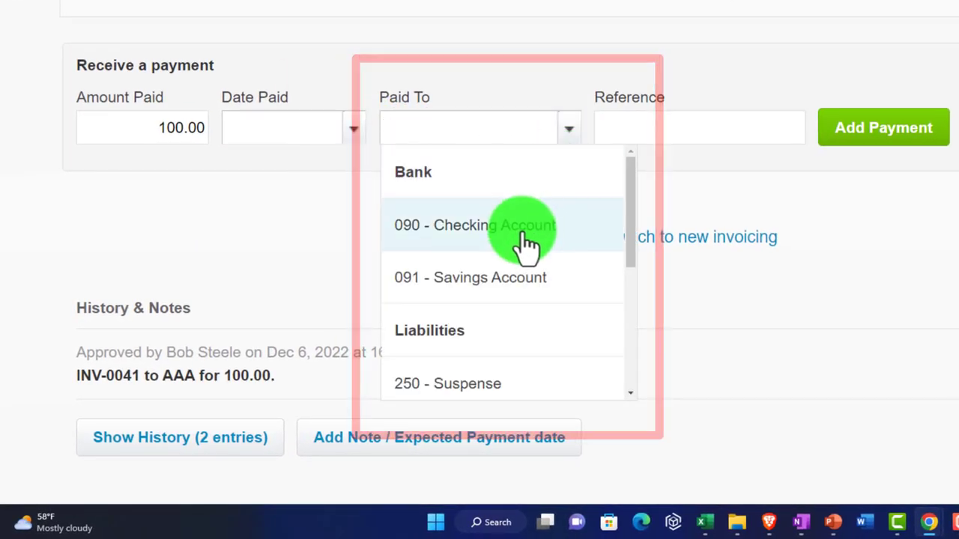
scroll(527, 246, down, 5)
scroll(525, 249, up, 5)
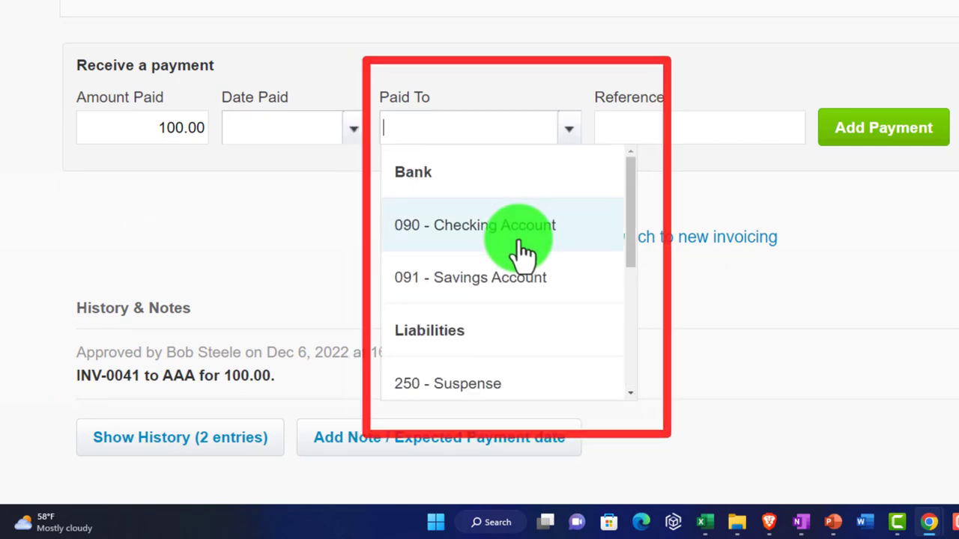
click(304, 231)
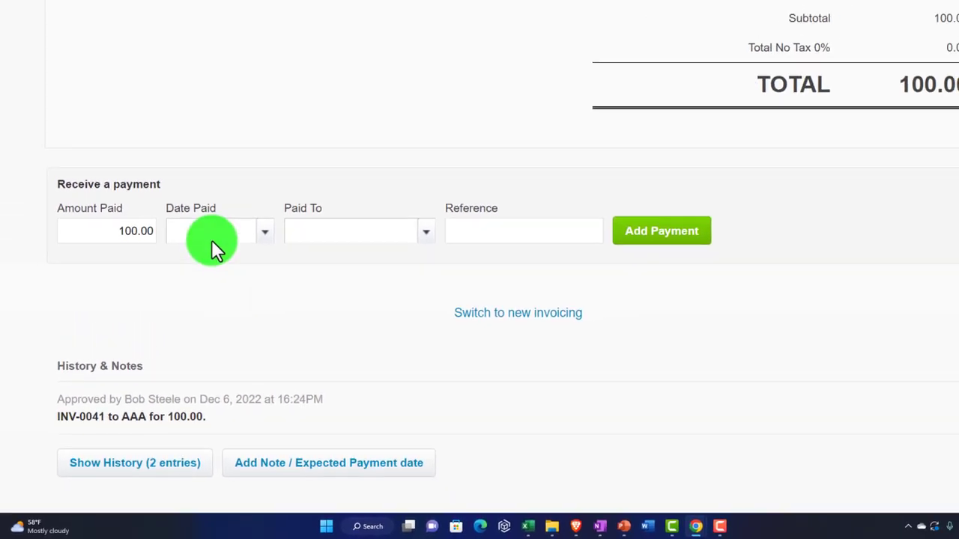
Leave the AAA invoice and go to the company's chart of accounts.
scroll(168, 177, up, 5)
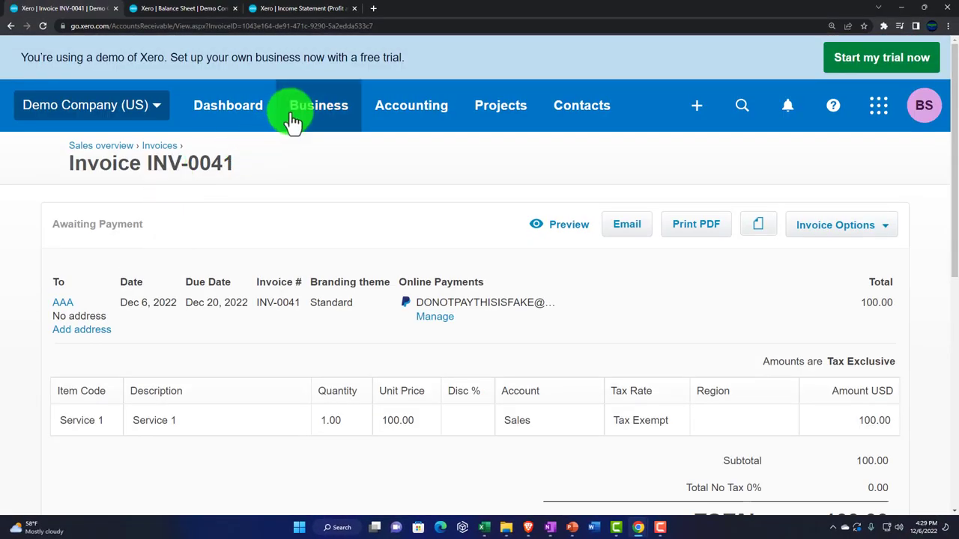
click(409, 109)
scroll(449, 270, down, 3)
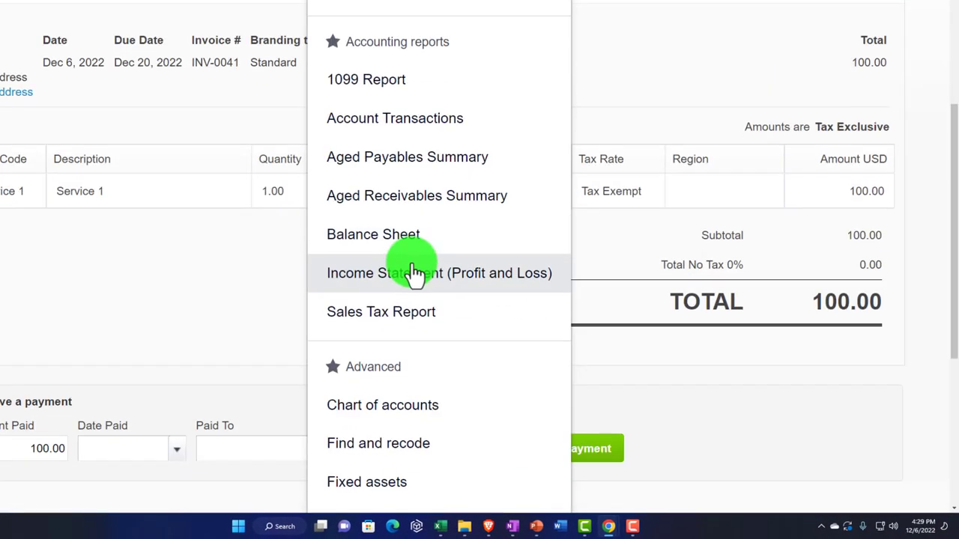
scroll(415, 273, down, 2)
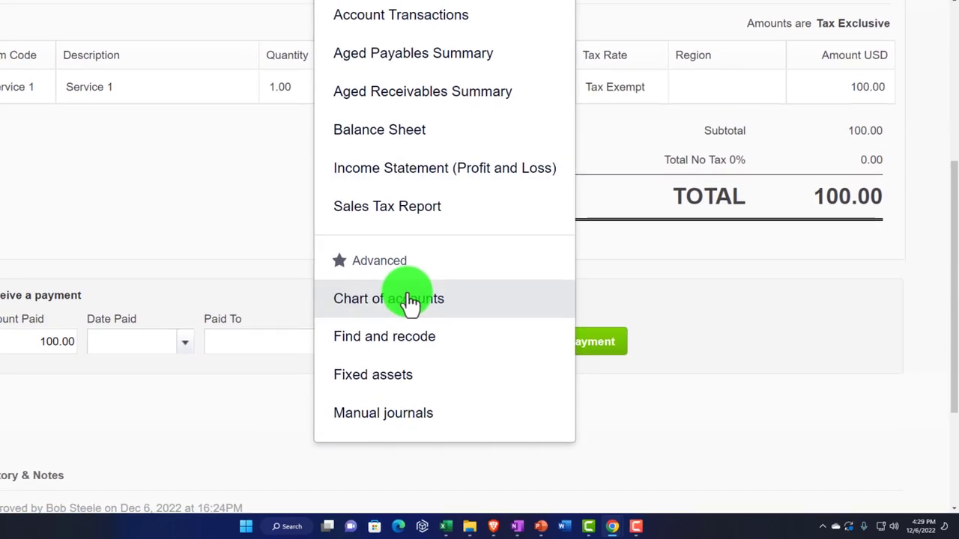
click(407, 298)
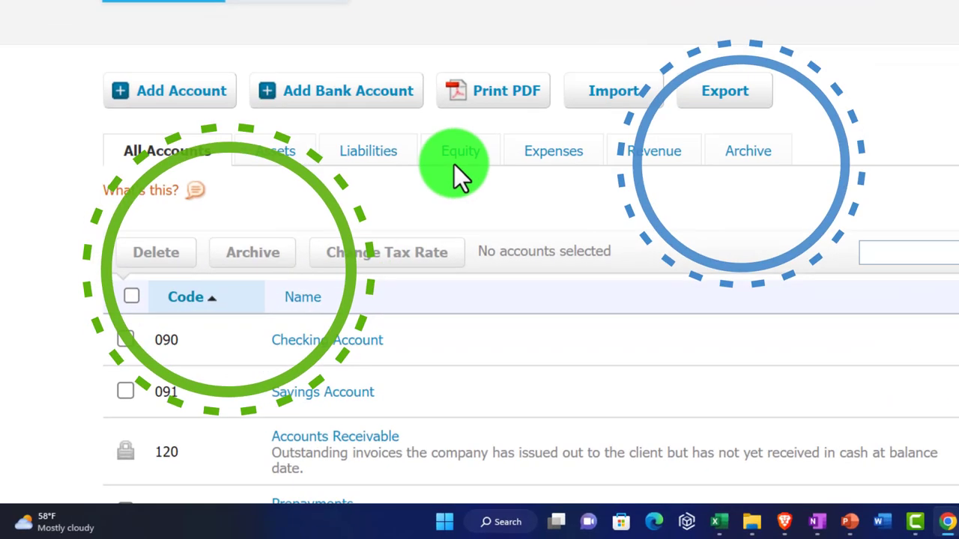
Start adding a bank account under American Express (US) and decline connecting it to the bank.
click(367, 90)
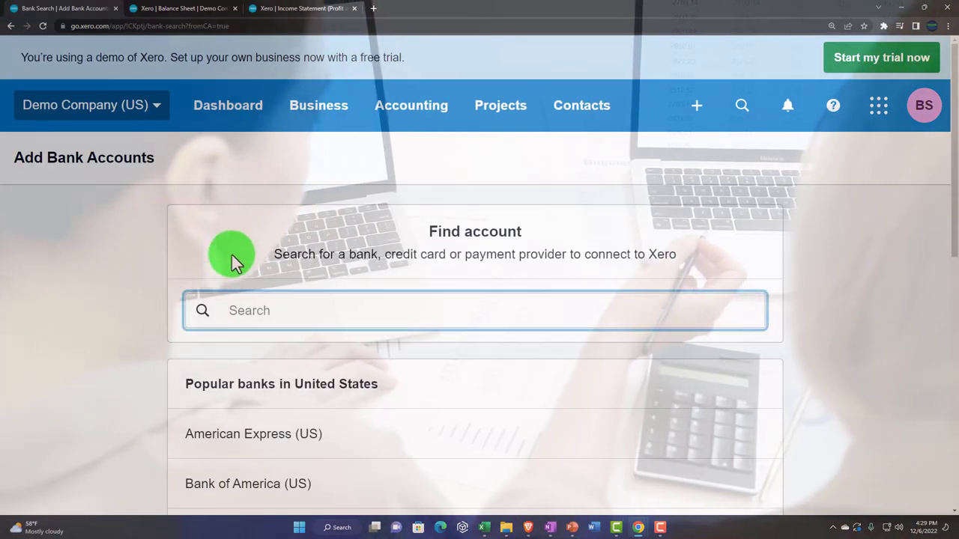
scroll(240, 290, down, 1)
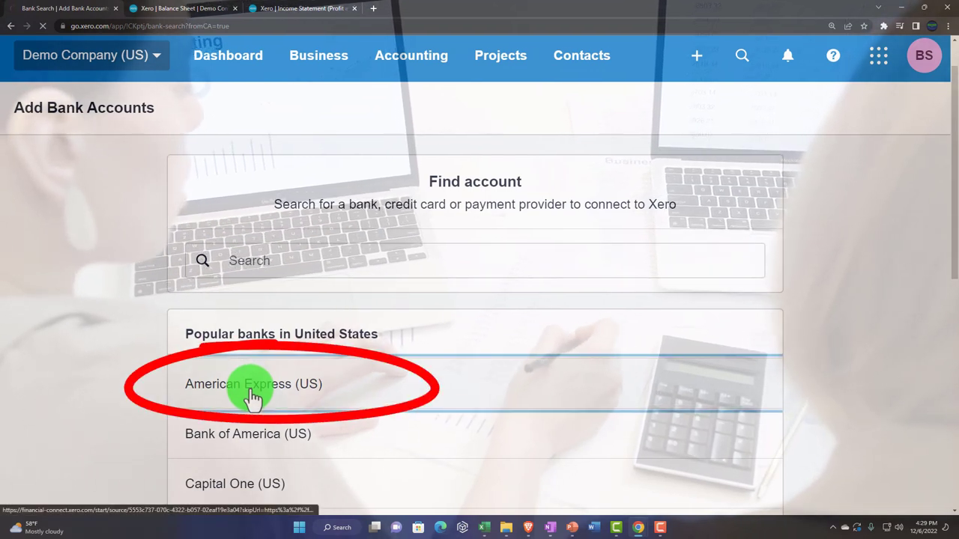
click(253, 390)
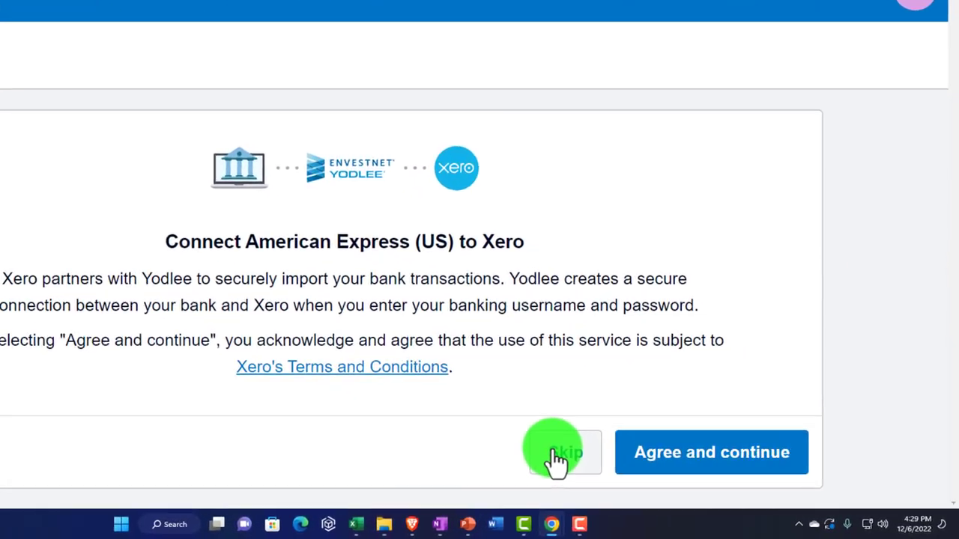
click(641, 473)
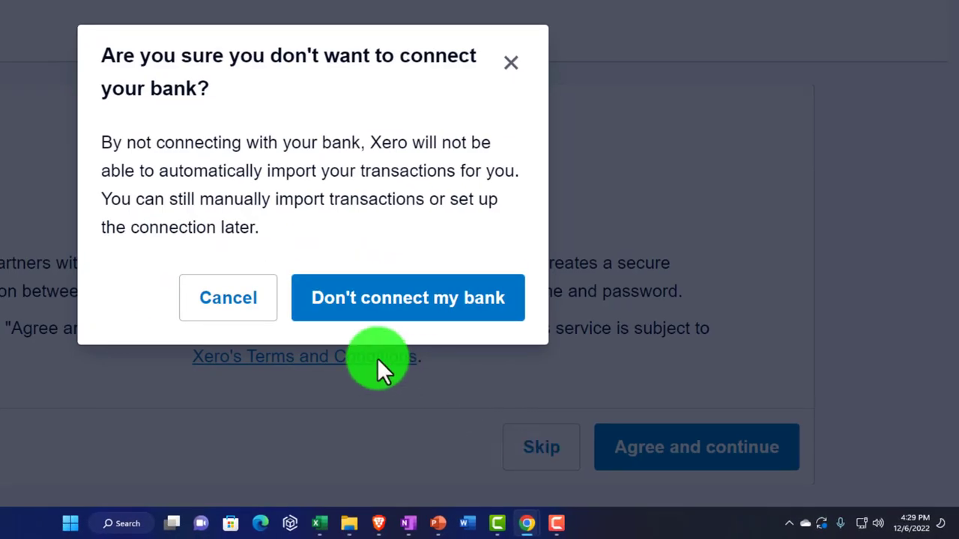
click(352, 315)
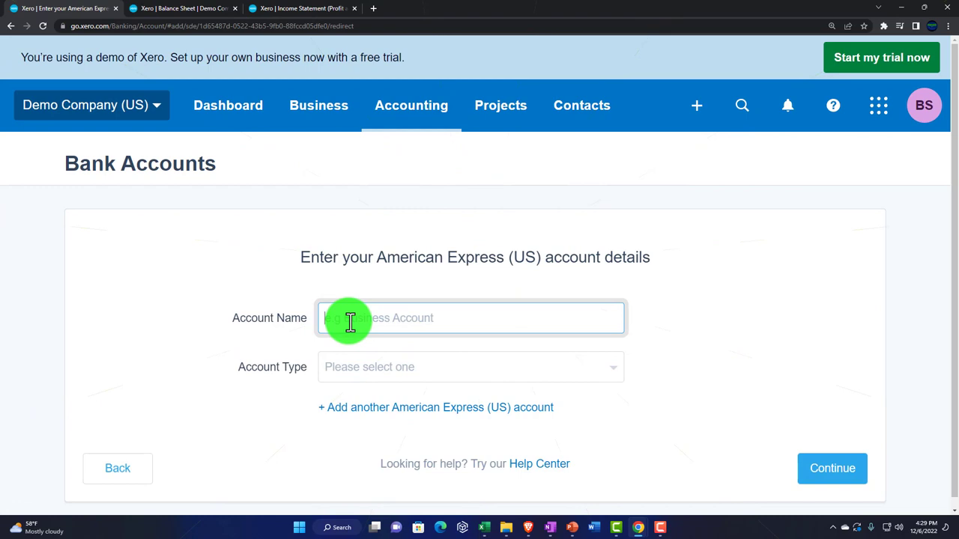
Name the new bank account Trade Clearing Account.
text(Clearing Account Checking)
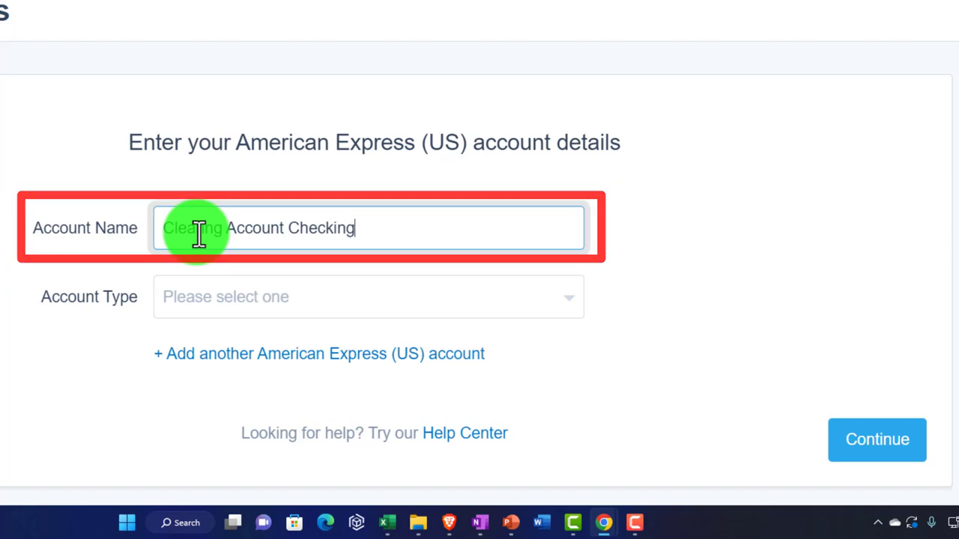
key(Tab)
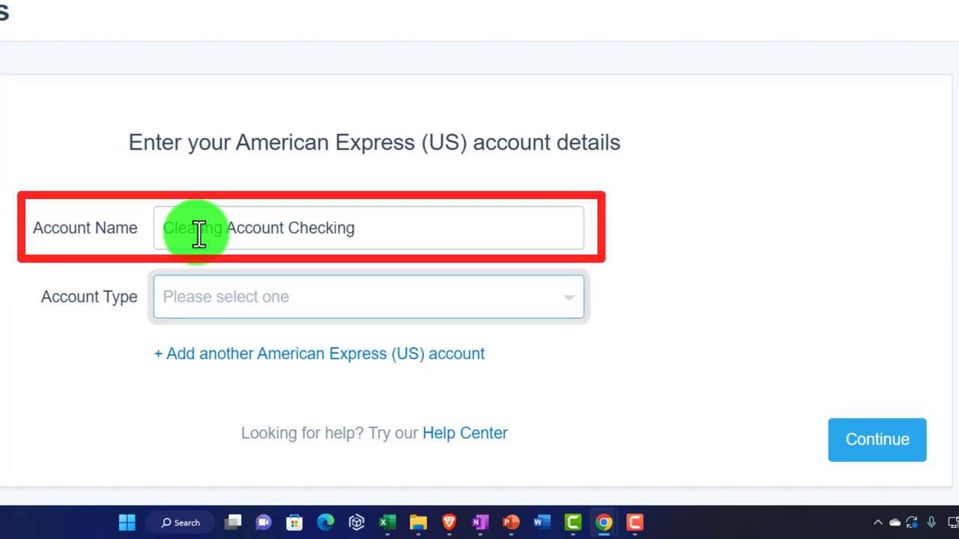
scroll(23, 244, down, 1)
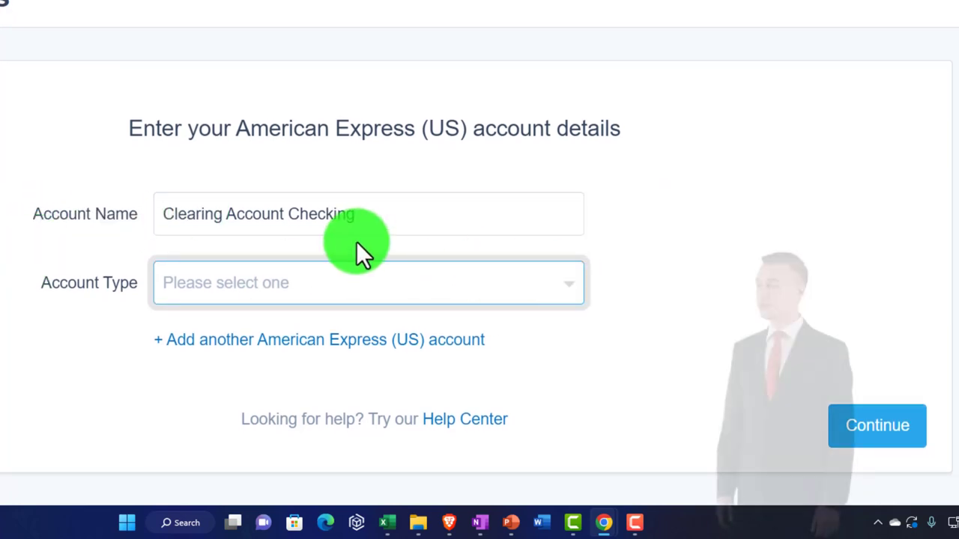
triple_click(165, 215)
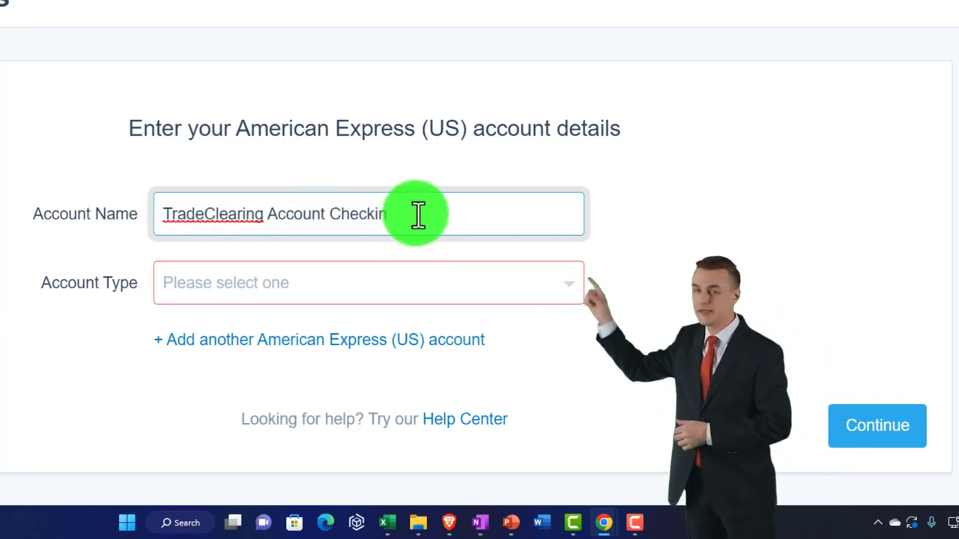
key(BackSpace)
key(BackSpace)
key(BackSpace)
key(BackSpace)
key(BackSpace)
key(BackSpace)
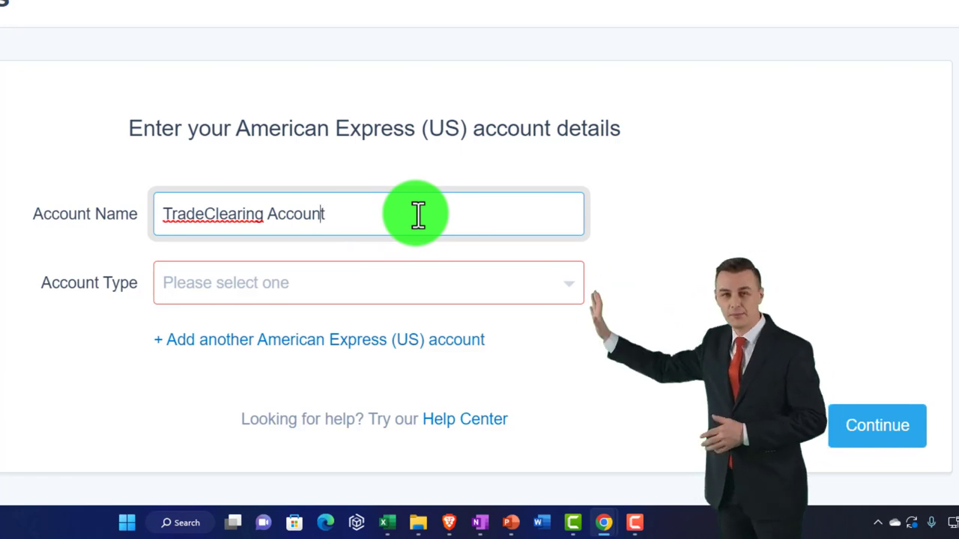
Set the new account's type to Other, enter an account number in USD, and save the account.
click(560, 298)
click(252, 390)
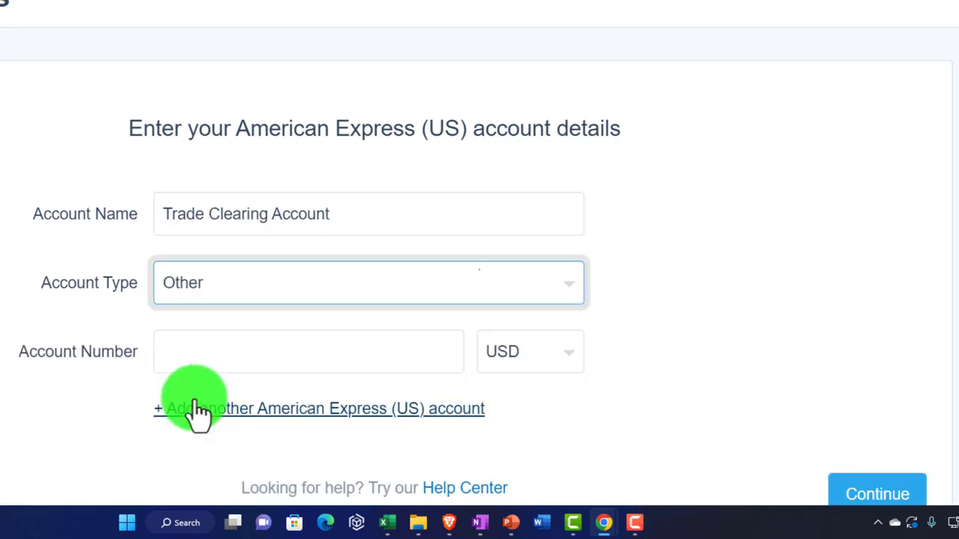
click(356, 356)
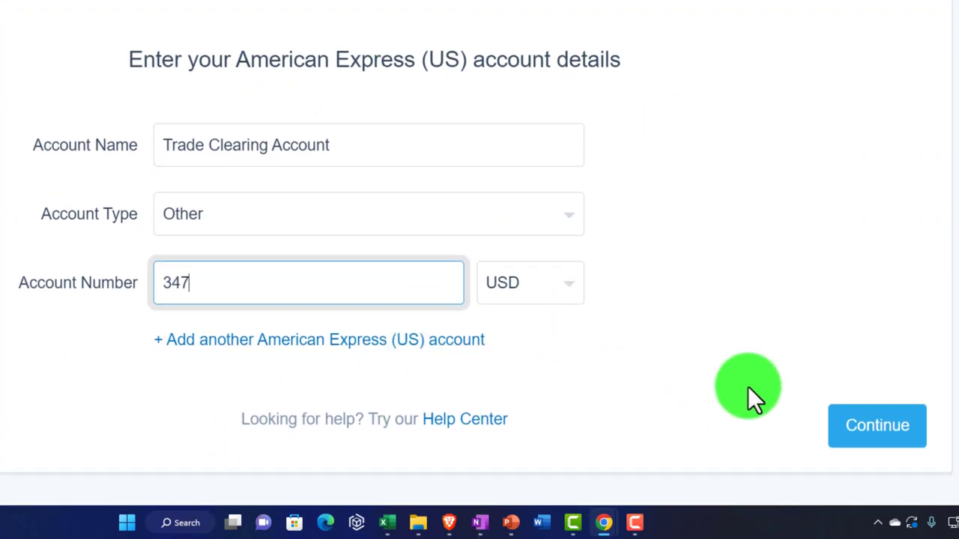
click(877, 493)
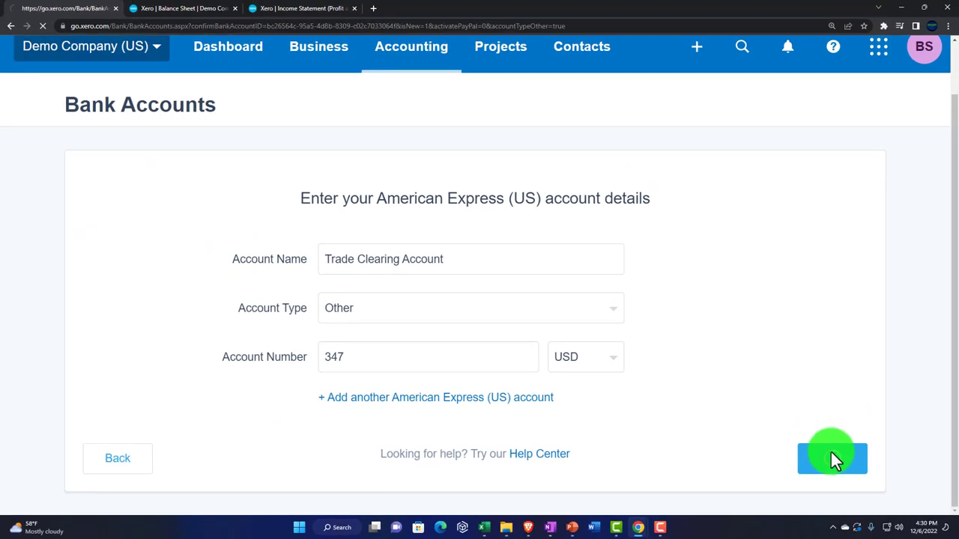
scroll(395, 299, down, 2)
scroll(395, 300, down, 2)
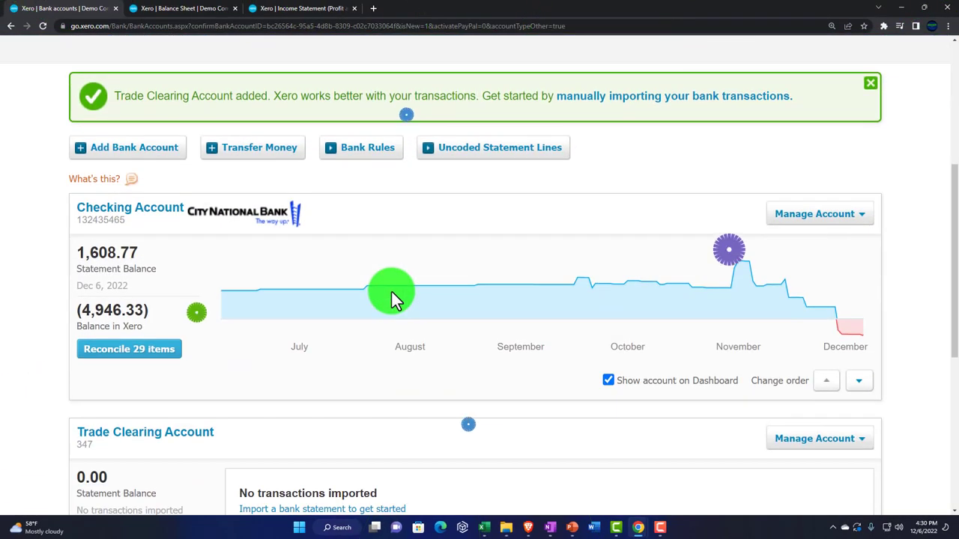
Return to the chart of accounts and check how the Trade Clearing Account is listed.
scroll(382, 196, up, 4)
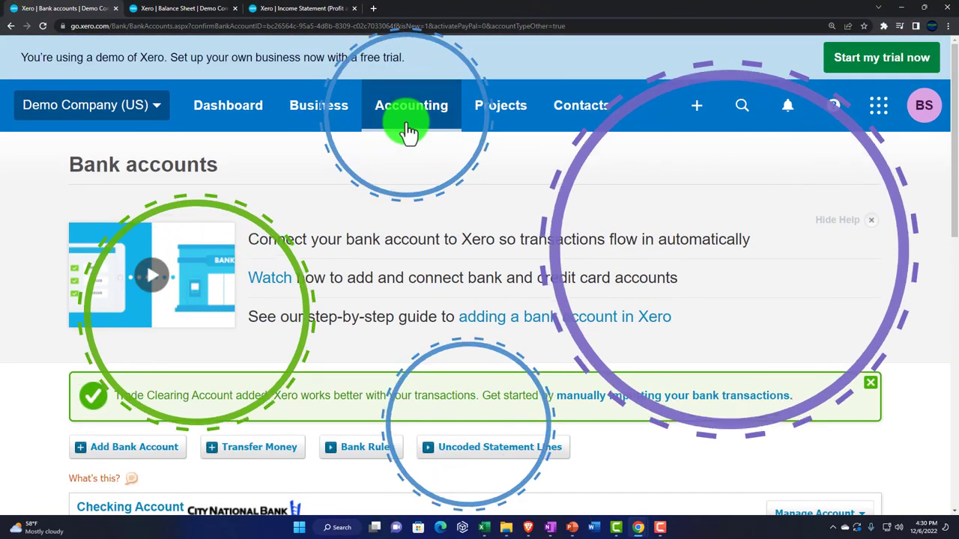
click(405, 120)
scroll(461, 355, down, 2)
scroll(468, 393, down, 1)
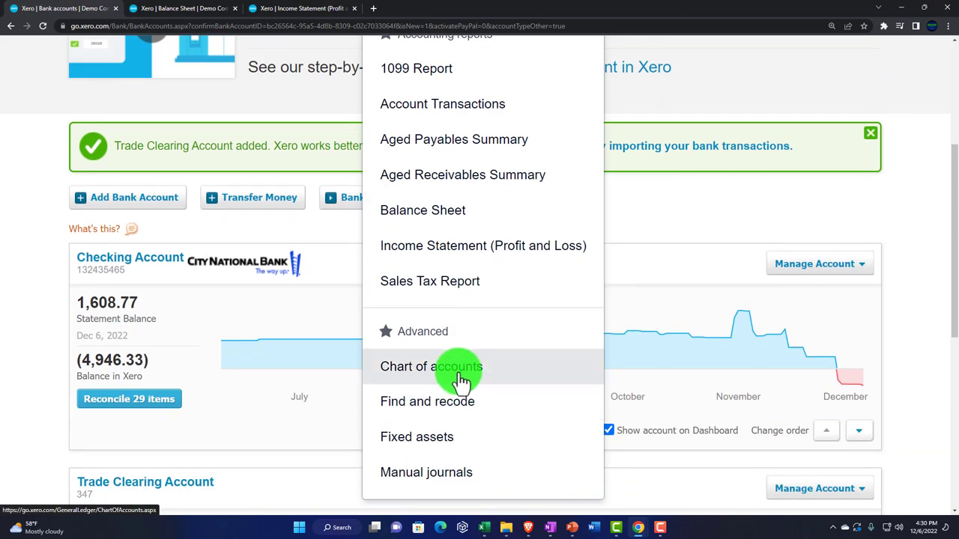
click(457, 371)
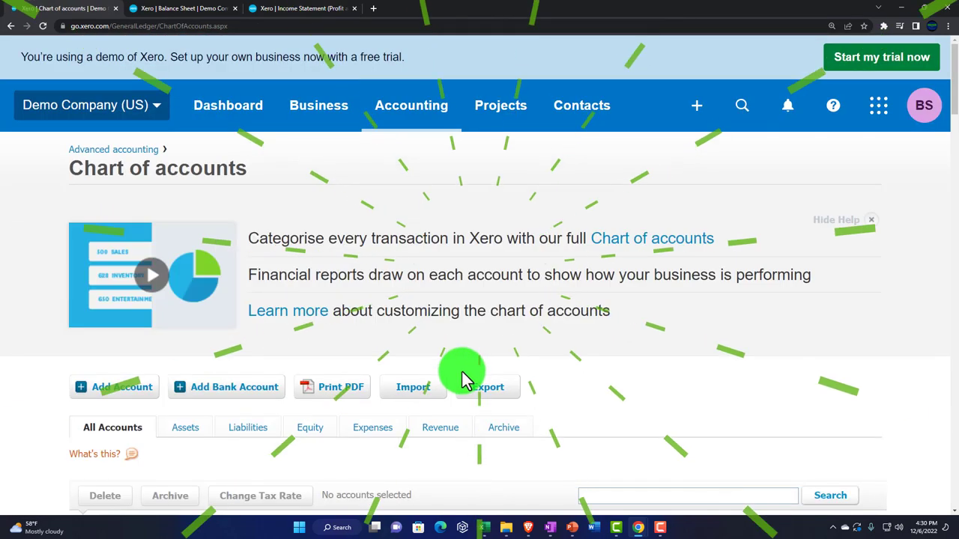
scroll(449, 378, down, 3)
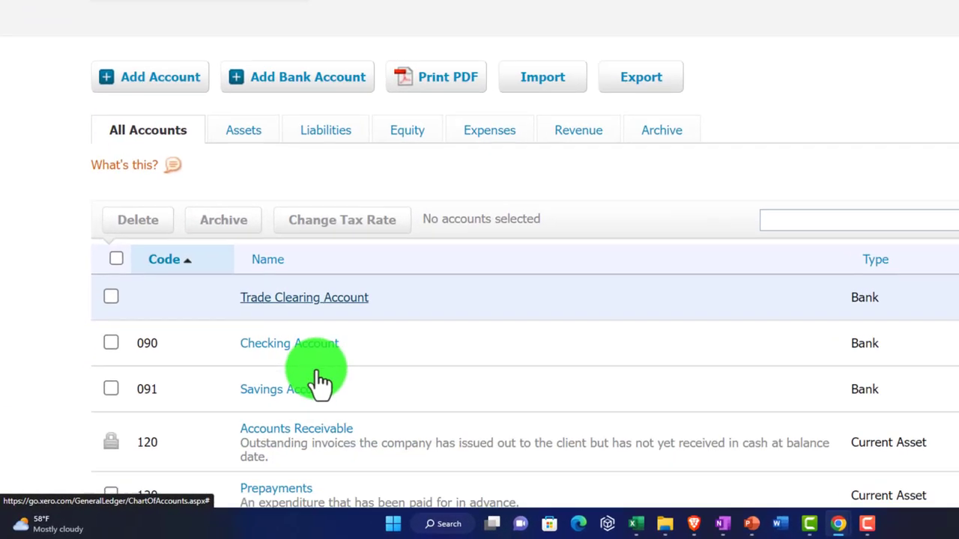
Reopen the AAA invoice from the invoices and go to its Receive a payment section.
scroll(373, 361, up, 3)
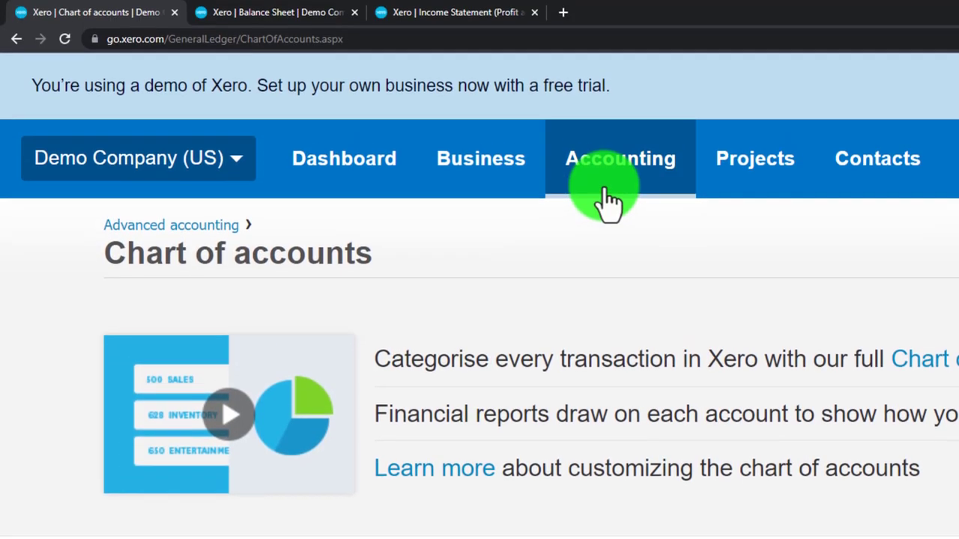
click(509, 185)
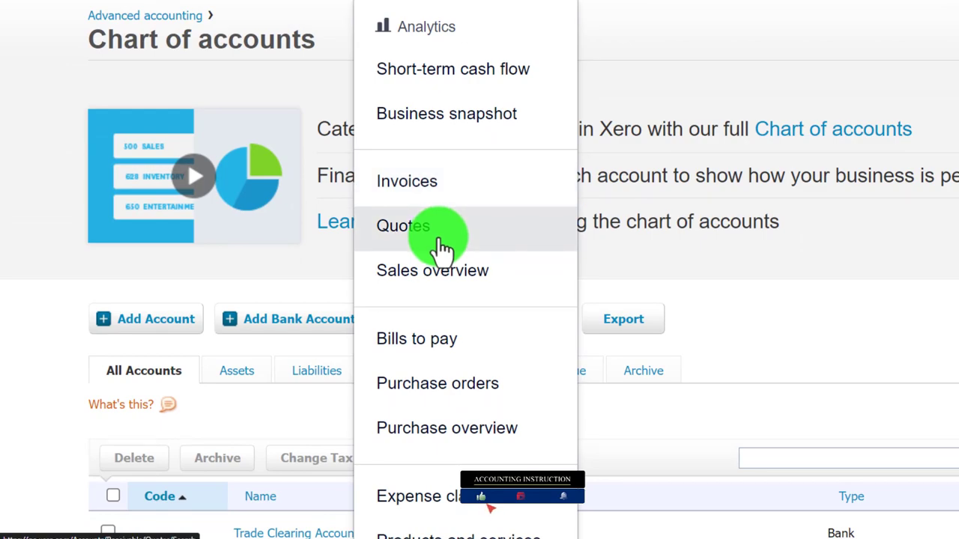
click(442, 256)
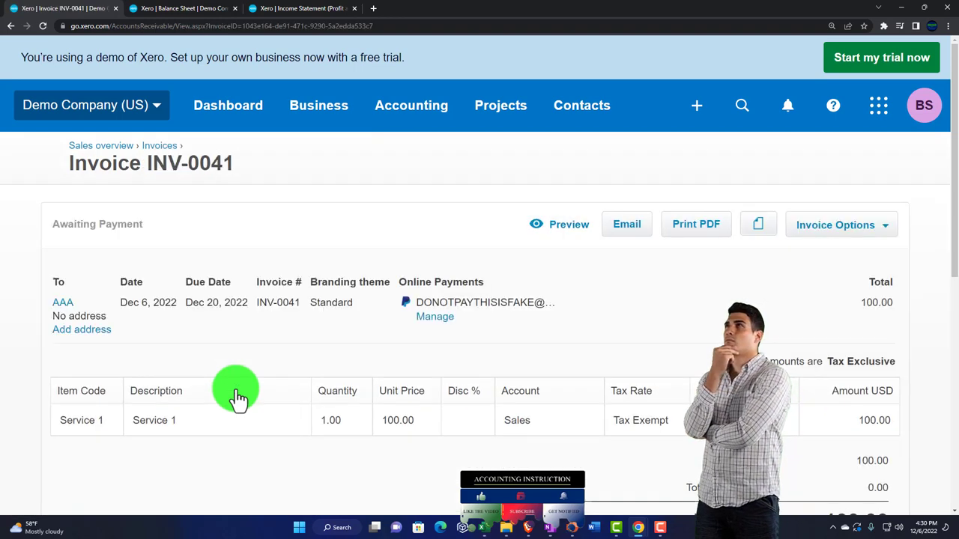
scroll(238, 399, down, 1)
scroll(227, 383, down, 5)
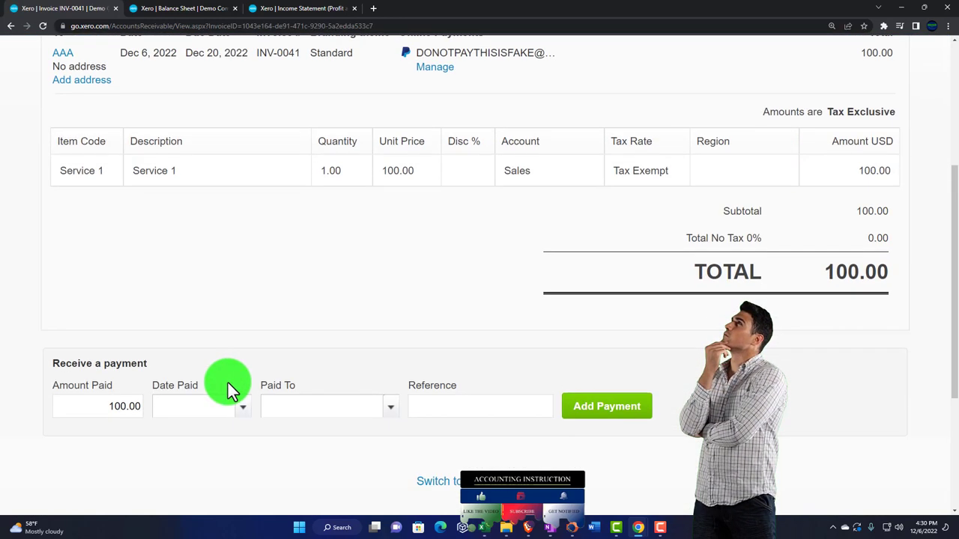
Record the AAA invoice's 100.00 payment dated Dec 6, 2022 into the Trade Clearing Account, with a reference.
click(241, 258)
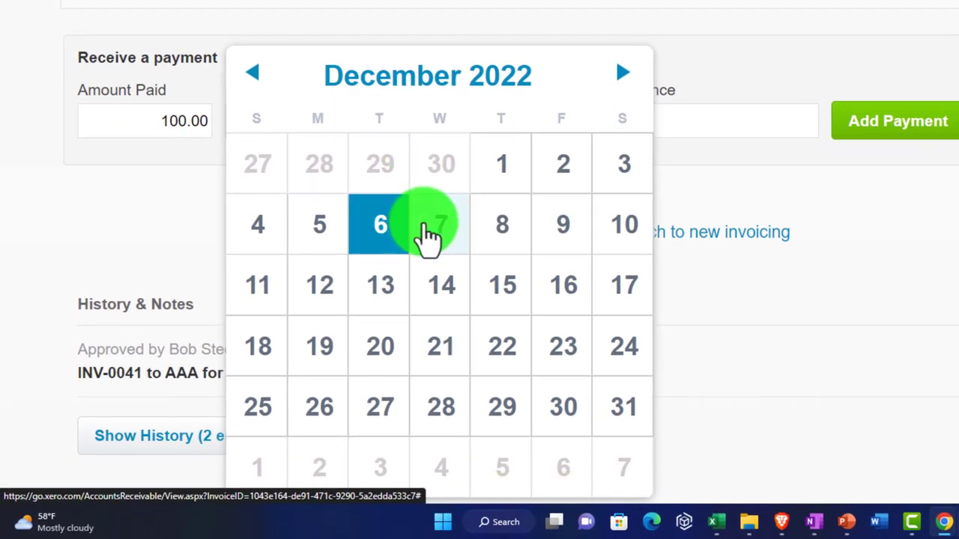
click(374, 228)
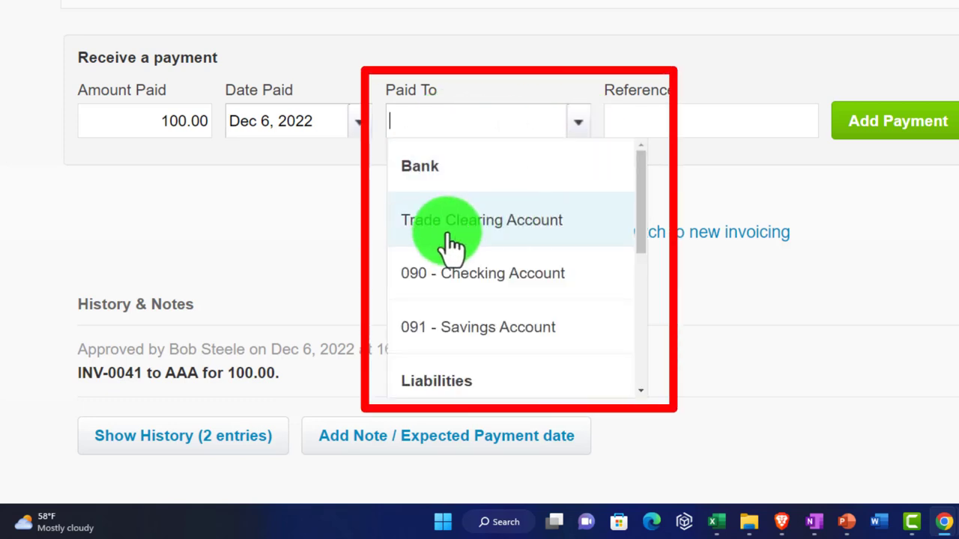
click(510, 244)
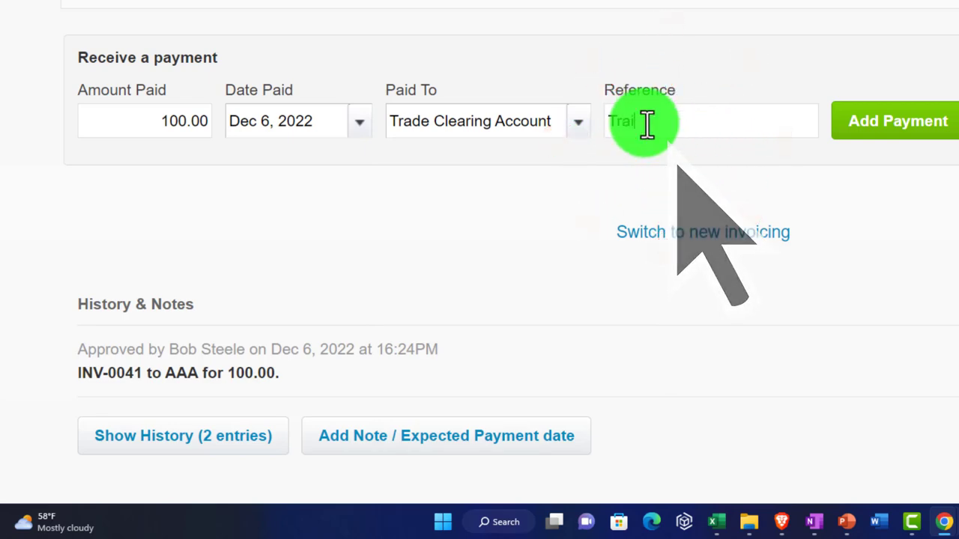
click(898, 127)
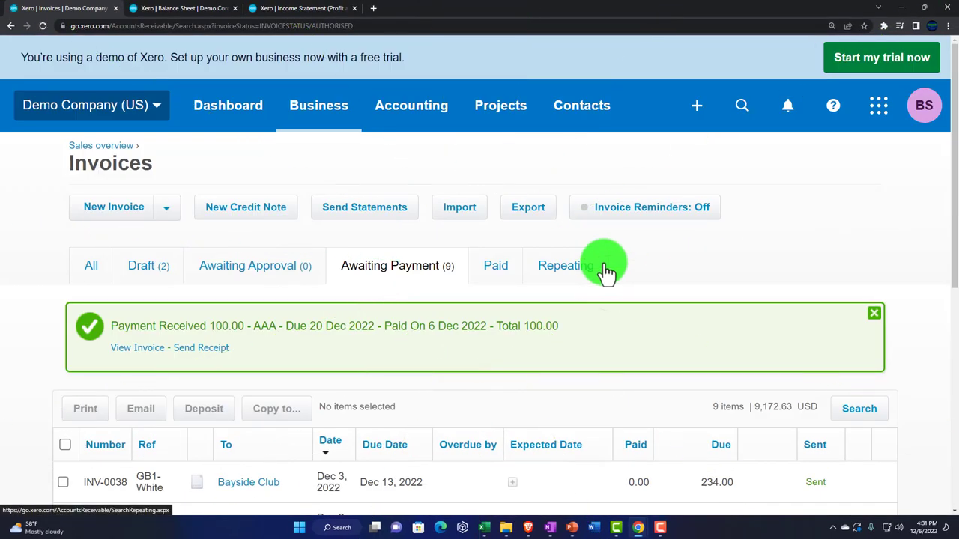
Update the Balance Sheet and examine the Trade Clearing Account and Accounts Receivable lines.
click(177, 9)
click(908, 262)
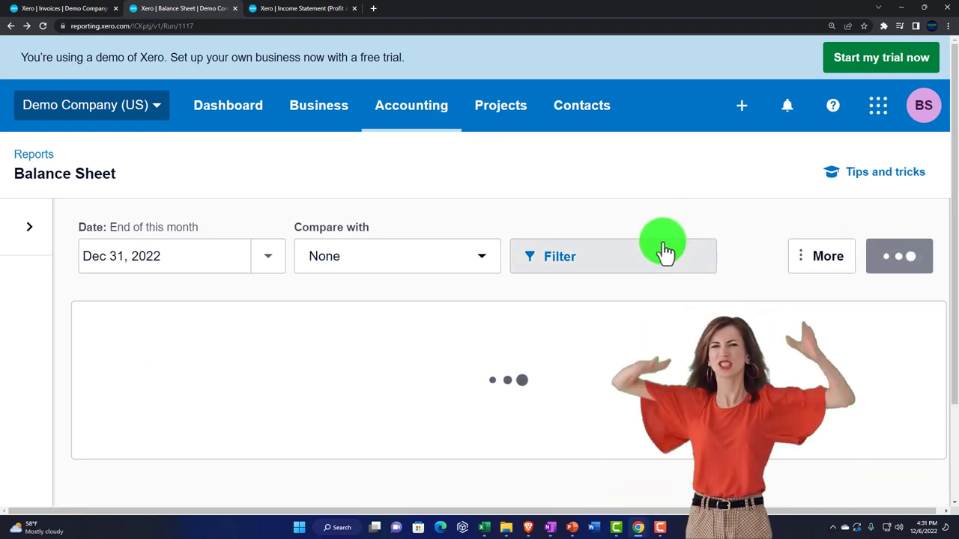
scroll(666, 251, down, 3)
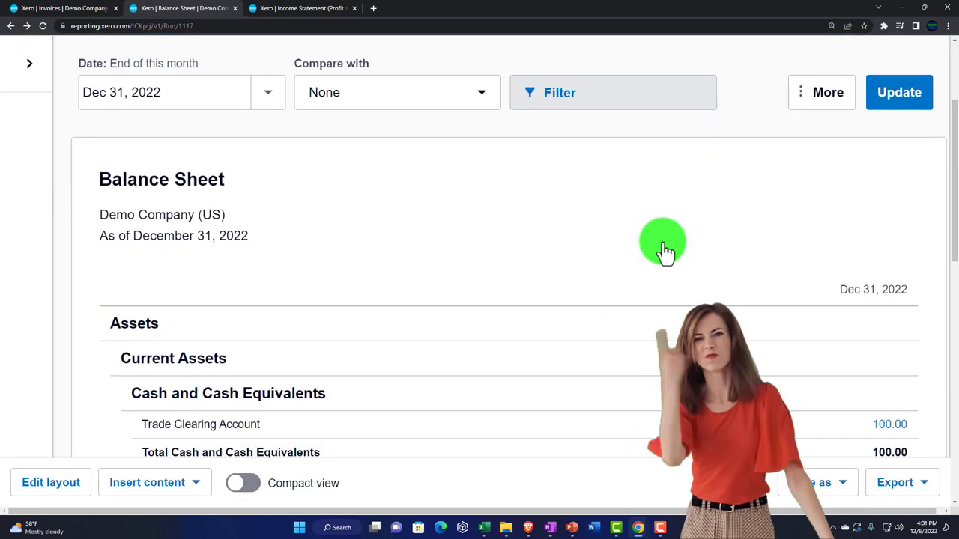
scroll(665, 251, down, 3)
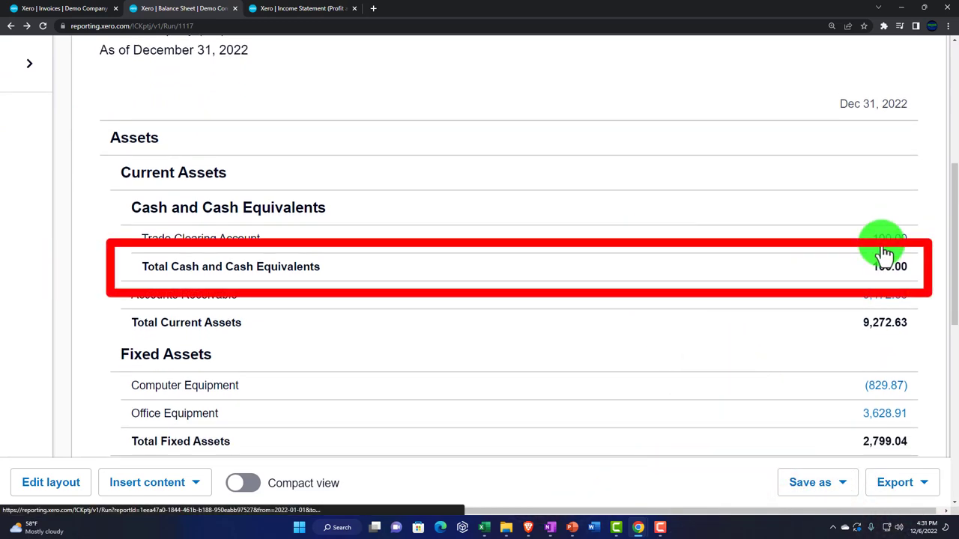
scroll(885, 253, down, 2)
scroll(884, 253, down, 4)
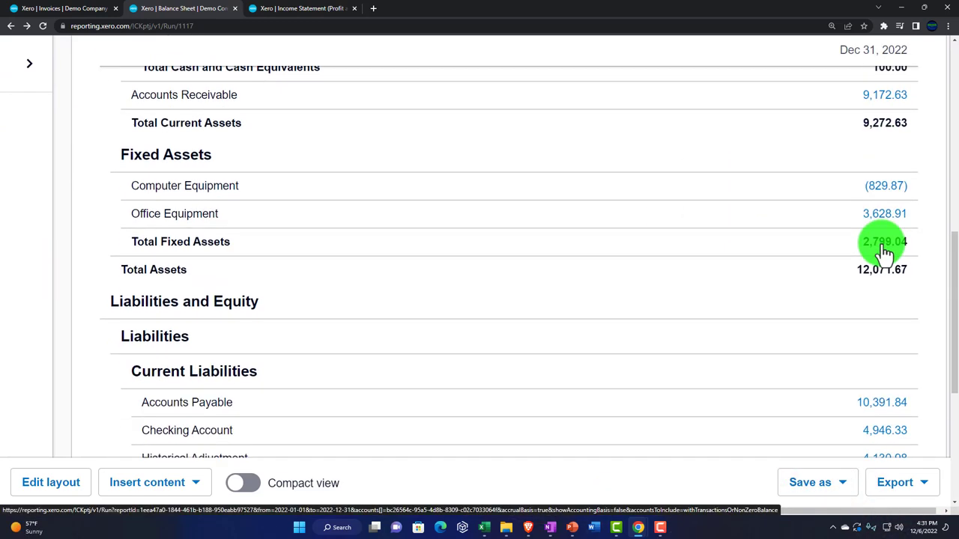
scroll(884, 253, up, 4)
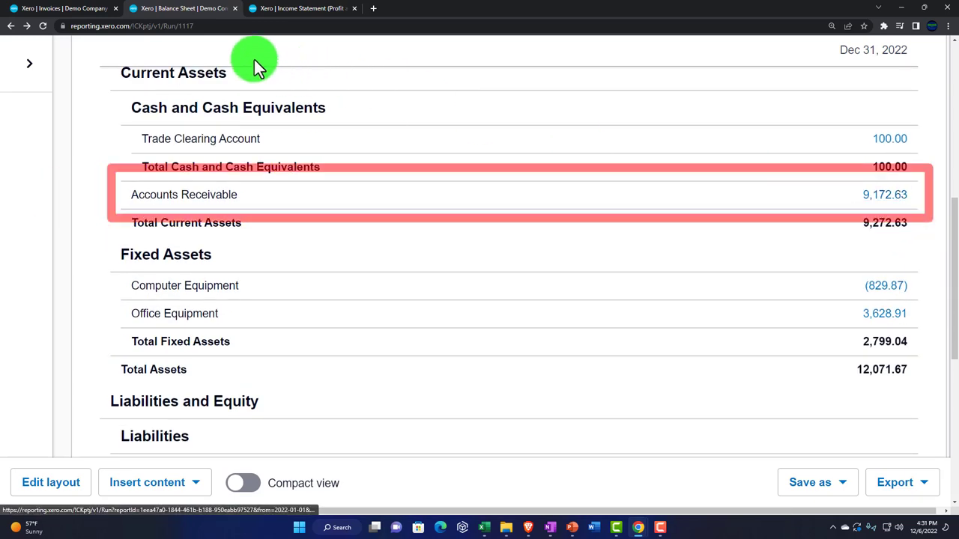
Open customer AAA's contact record and examine its activity for the paid invoice.
click(67, 15)
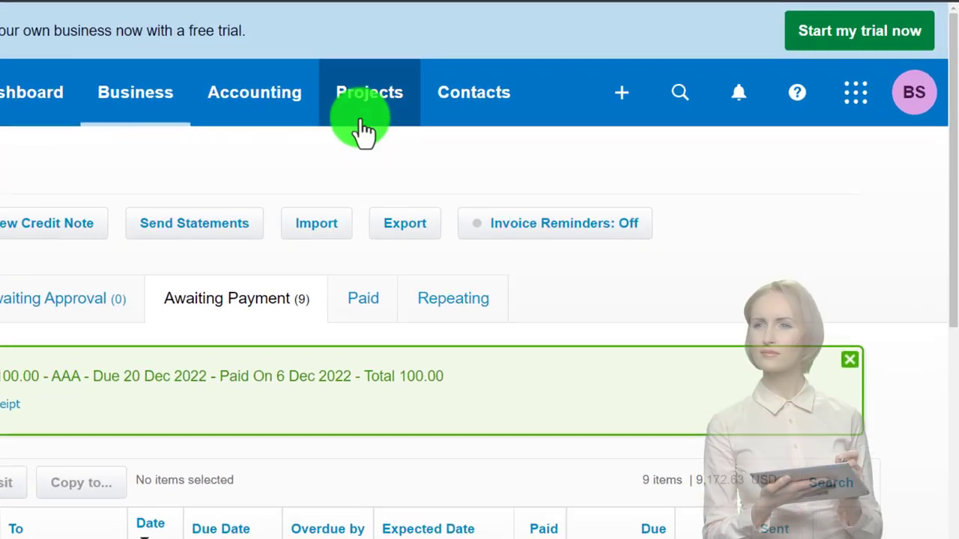
click(458, 112)
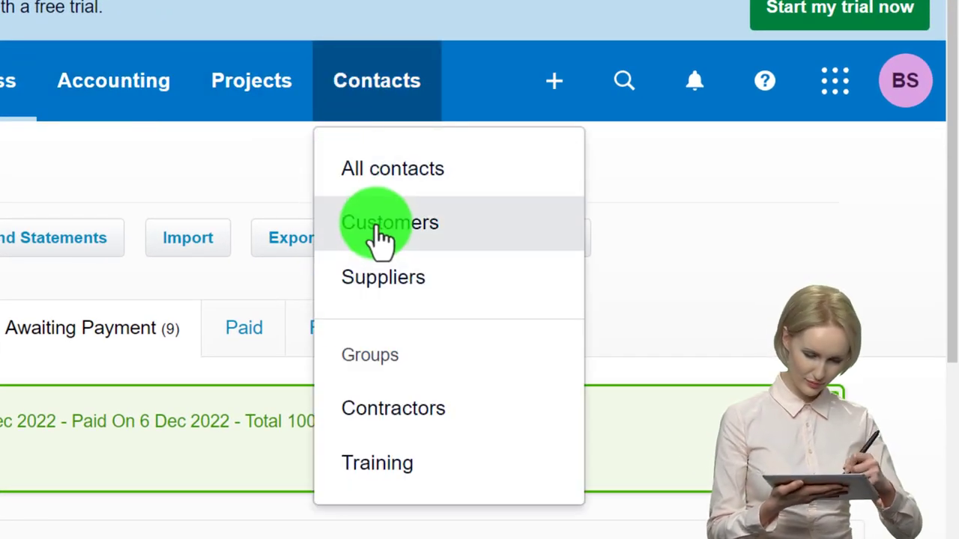
click(435, 225)
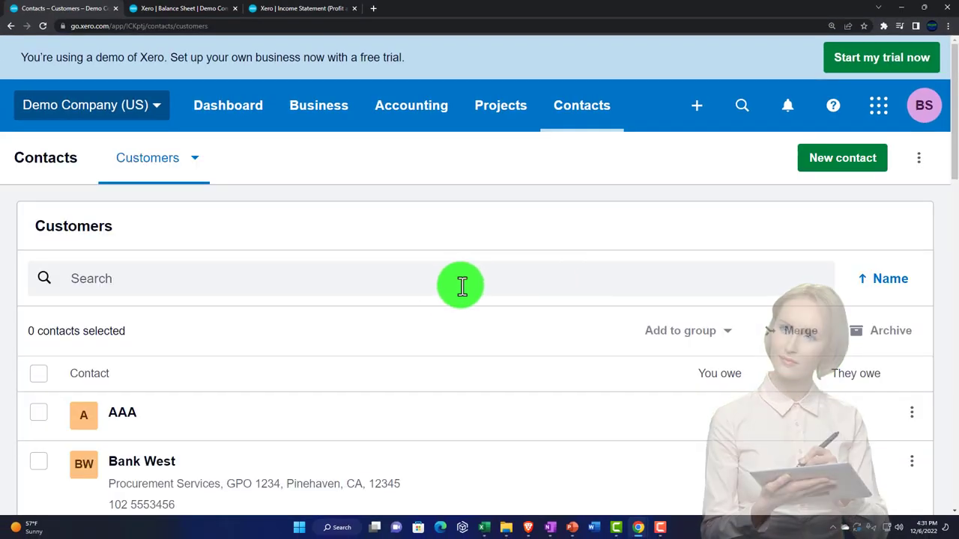
scroll(462, 286, down, 2)
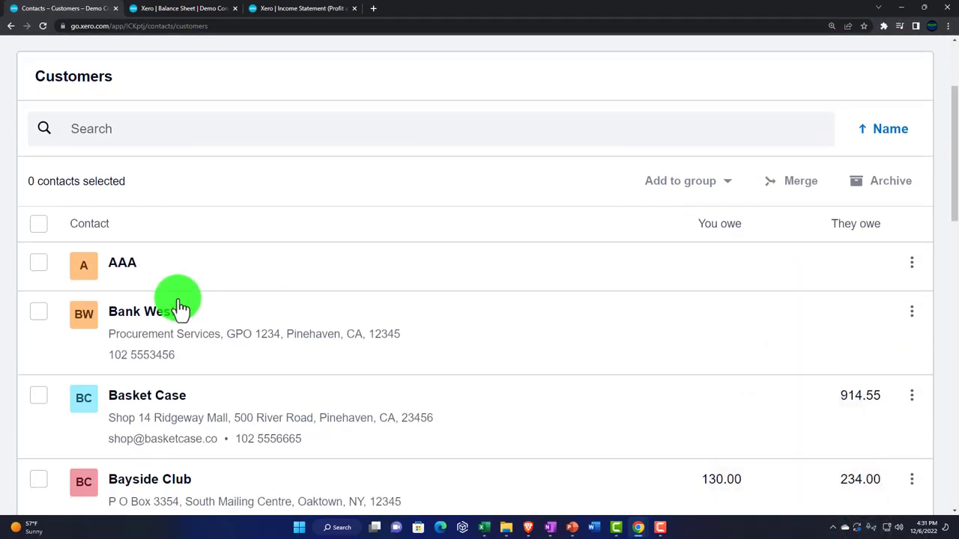
click(128, 272)
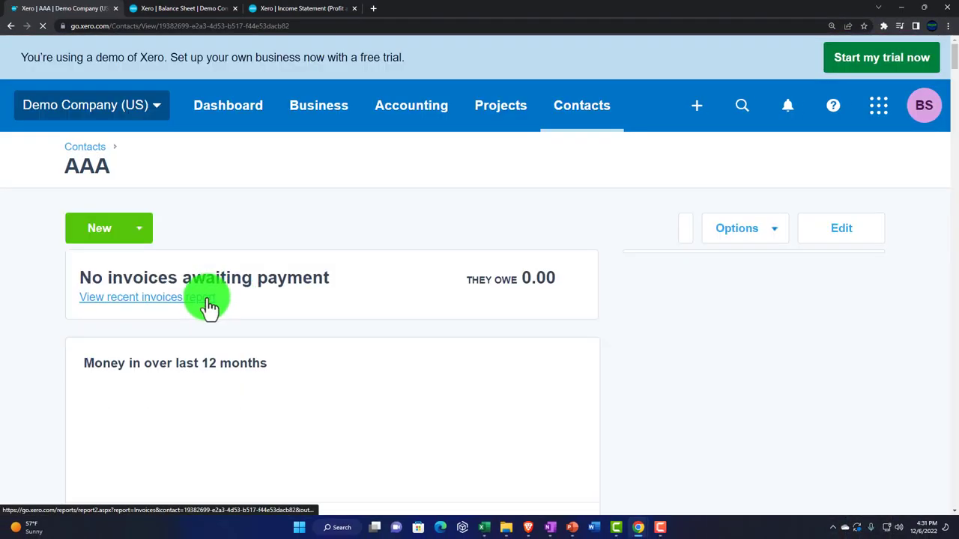
scroll(209, 307, down, 5)
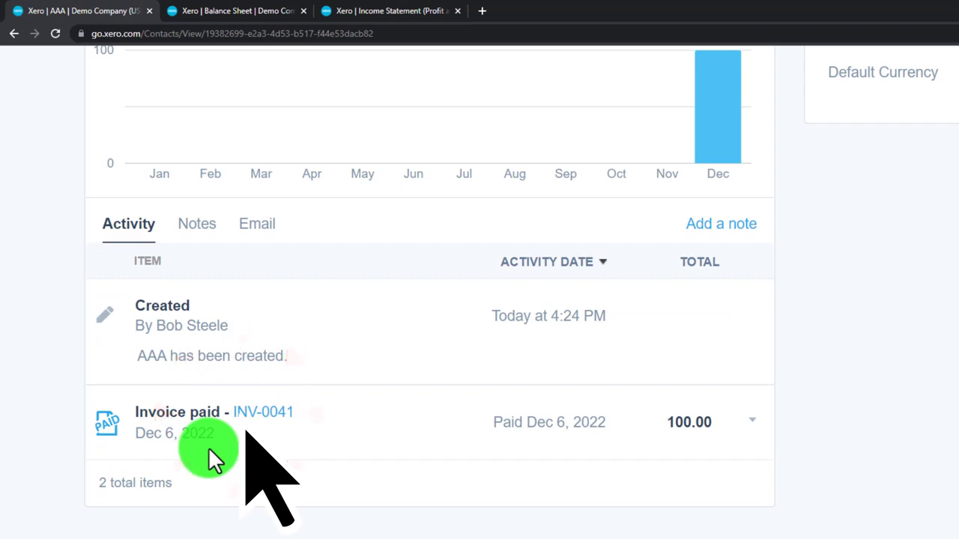
scroll(224, 443, up, 5)
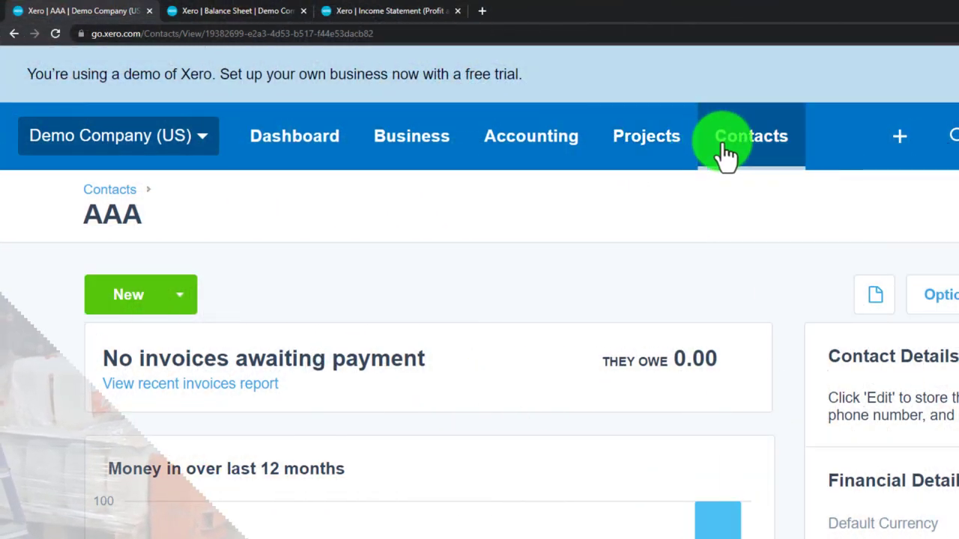
Open supplier BBB's contact record and review its bill awaiting payment and recent activity.
click(732, 155)
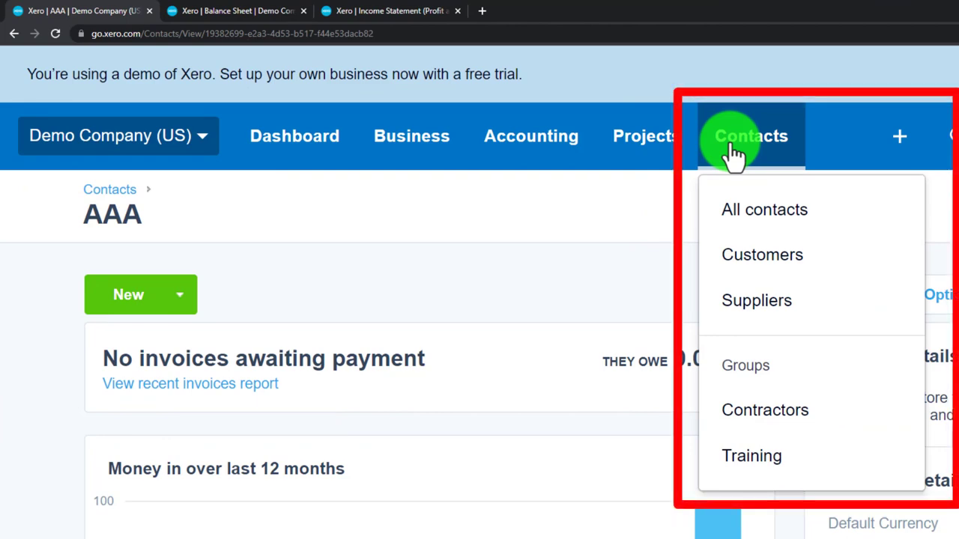
click(765, 303)
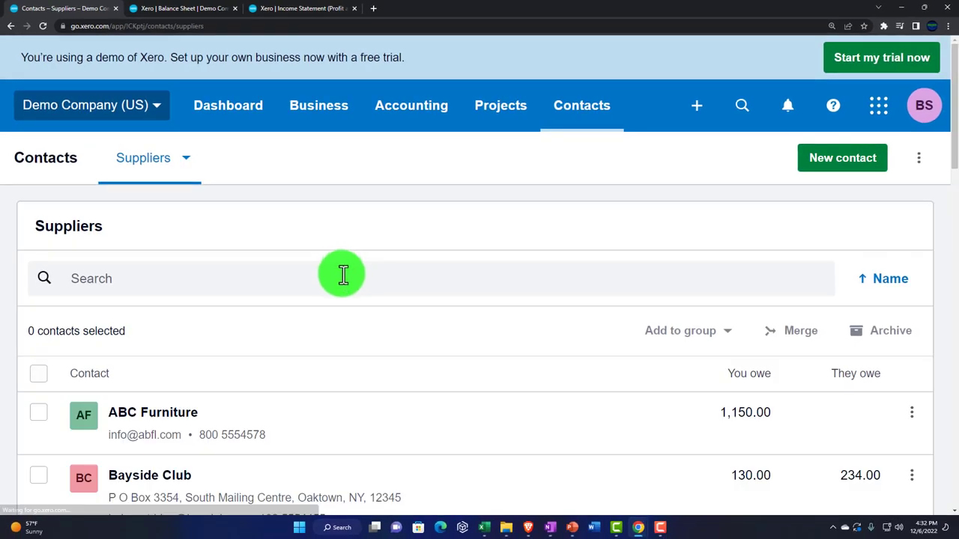
scroll(342, 276, down, 2)
scroll(342, 275, down, 4)
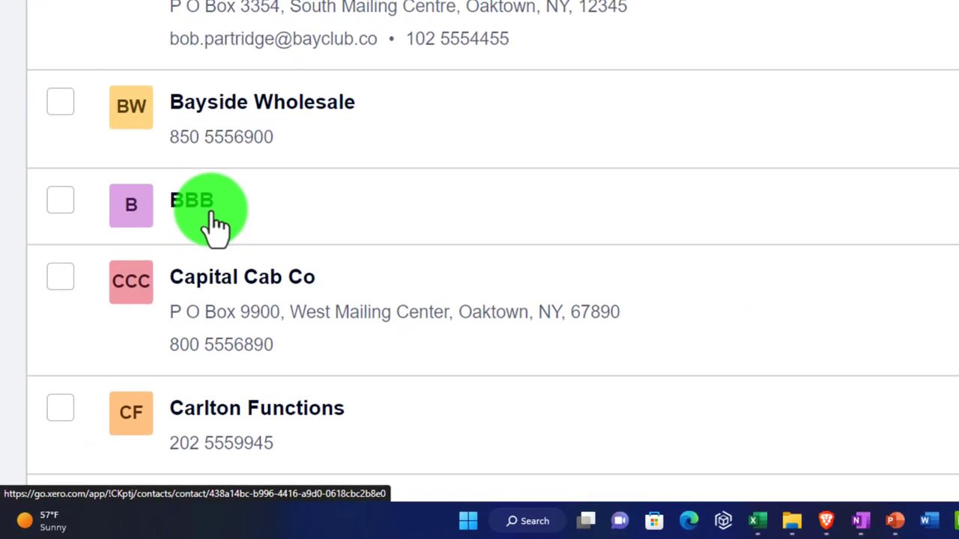
click(196, 206)
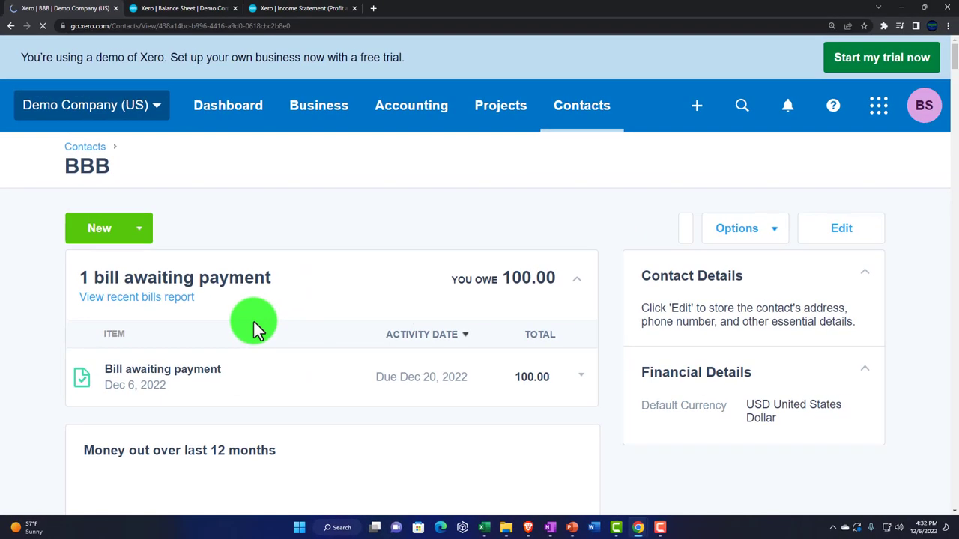
scroll(254, 322, down, 4)
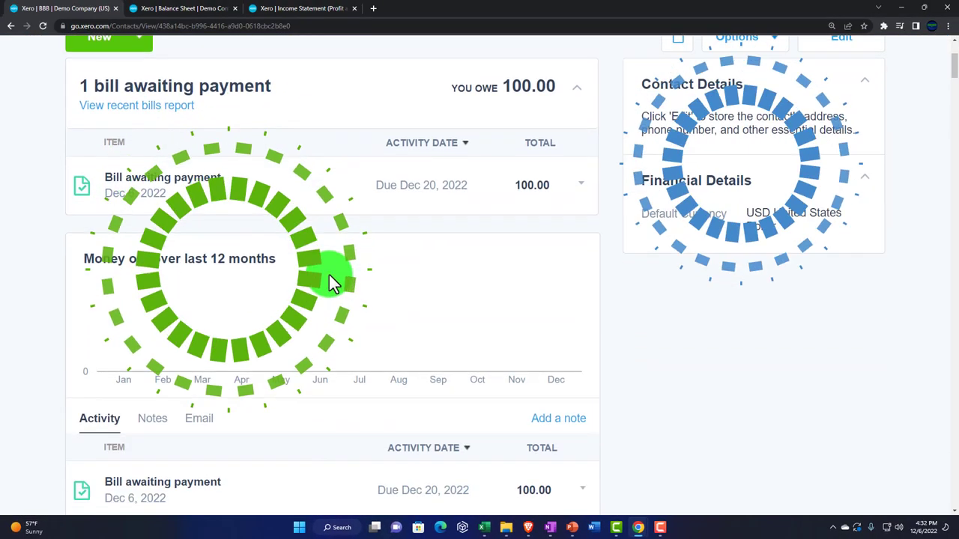
scroll(330, 277, down, 2)
scroll(330, 277, up, 5)
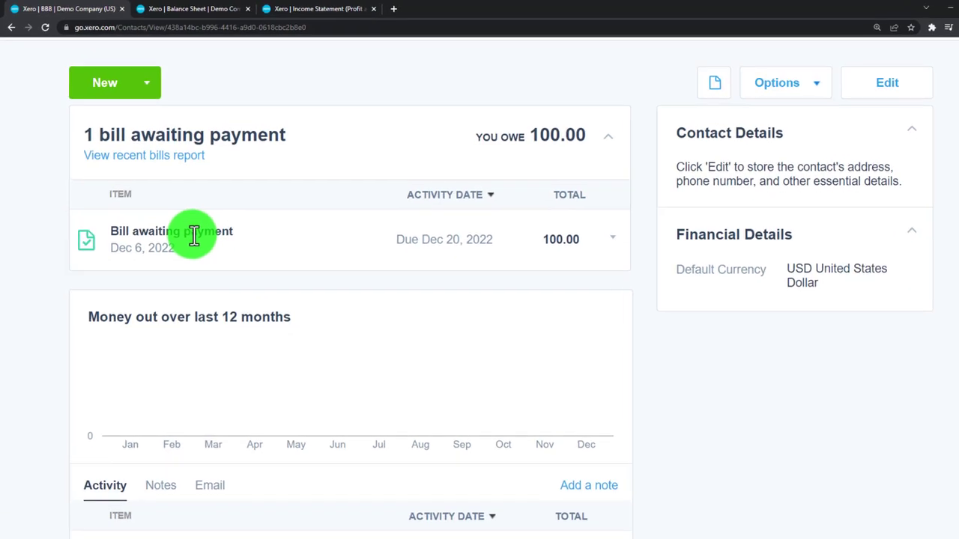
Open BBB's bill awaiting payment, review its details and go to its Make a payment section.
click(614, 240)
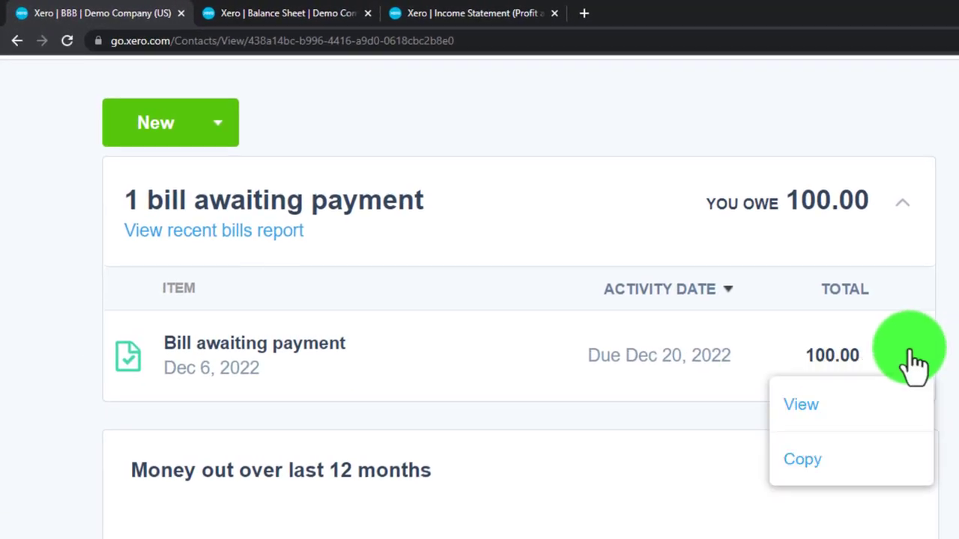
click(859, 405)
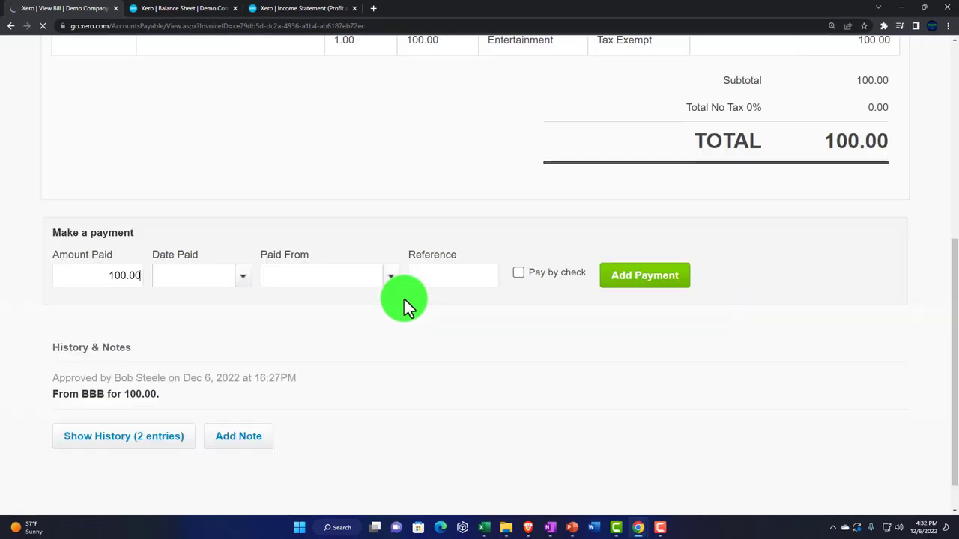
scroll(262, 335, up, 5)
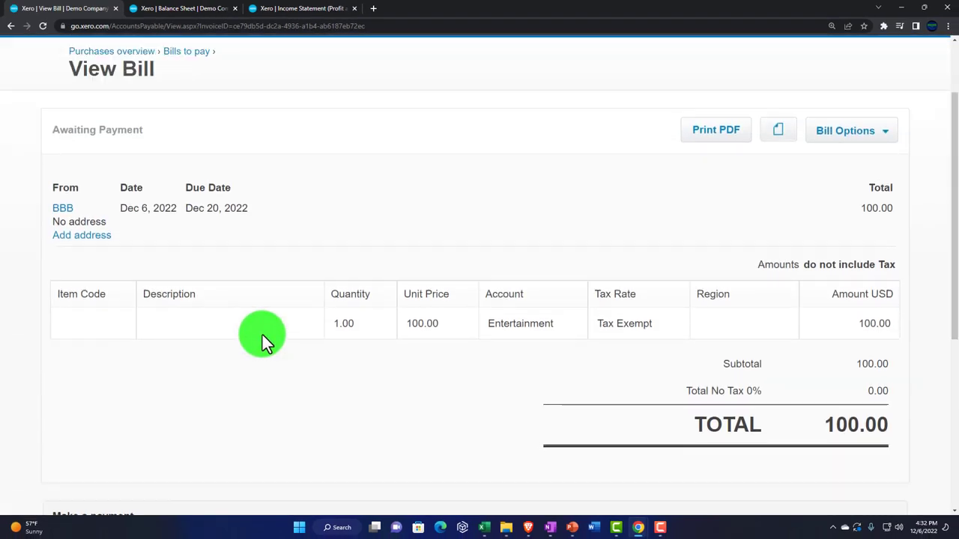
scroll(263, 335, down, 4)
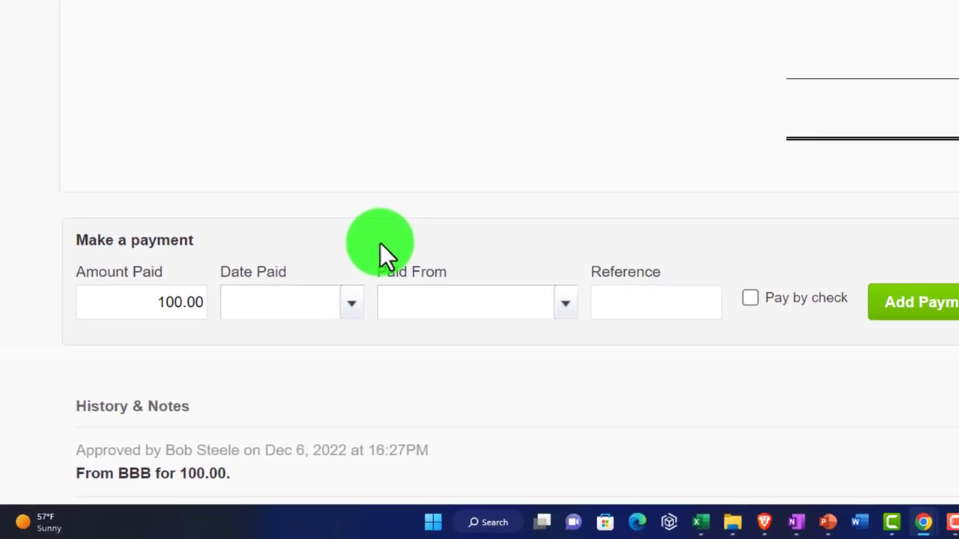
scroll(263, 334, up, 4)
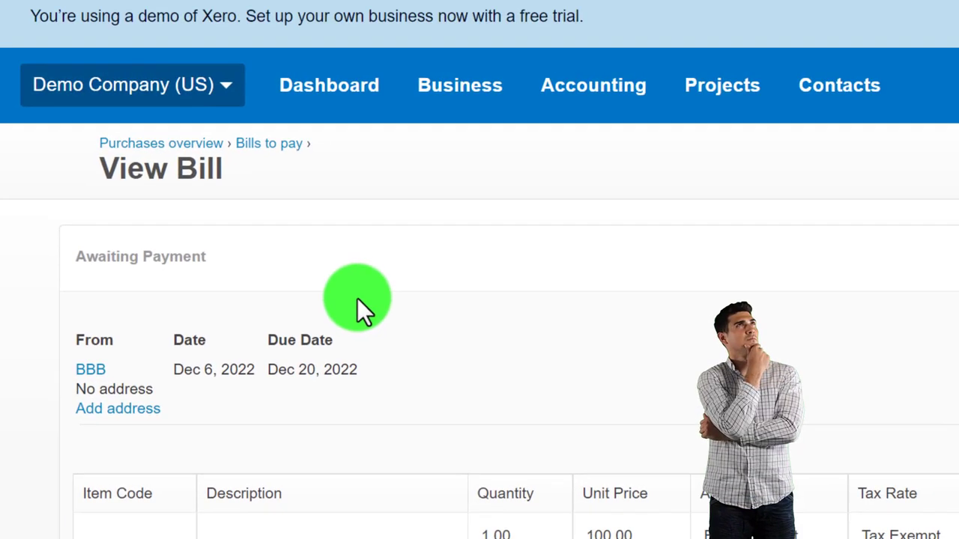
scroll(337, 323, down, 5)
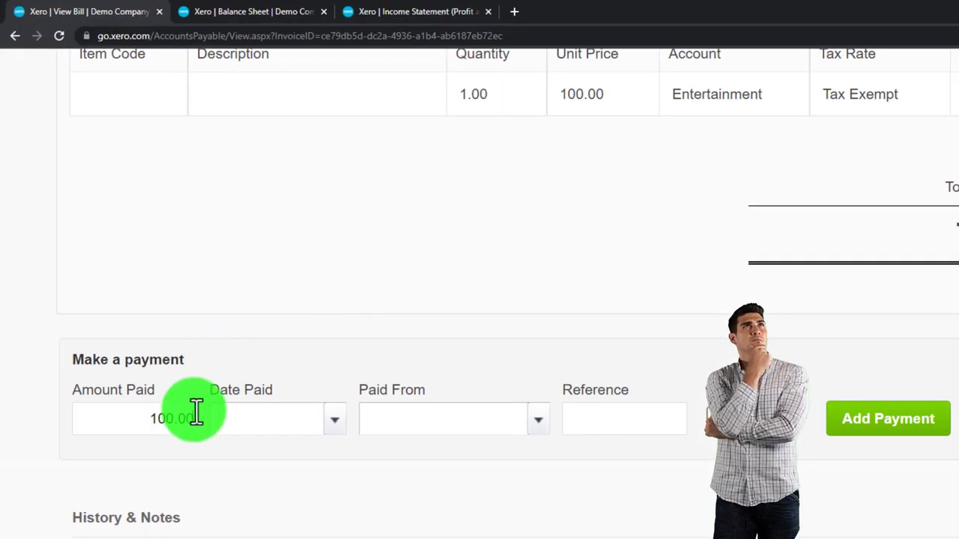
scroll(118, 434, down, 1)
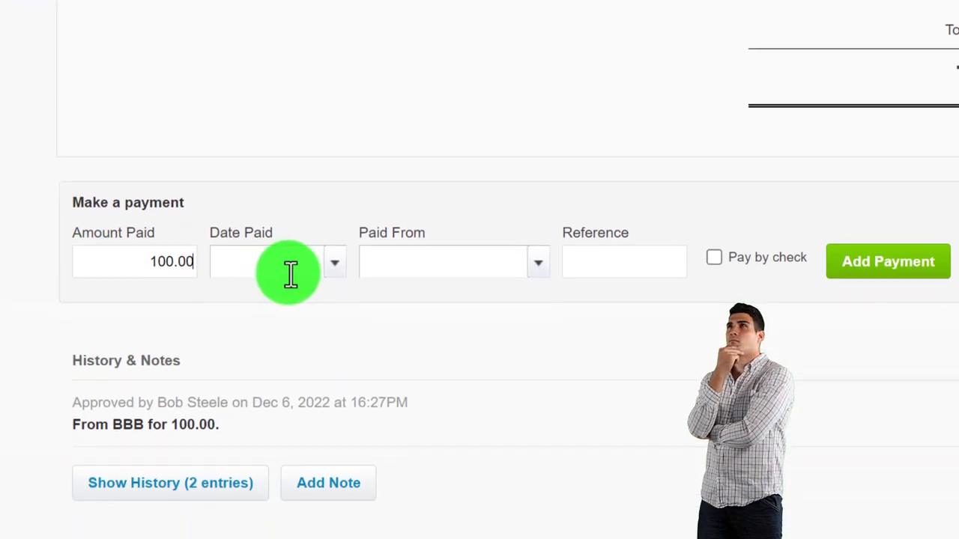
Record the 100.00 payment of BBB's bill, dated Dec 6, 2022, from the Trade Clearing Account.
click(334, 262)
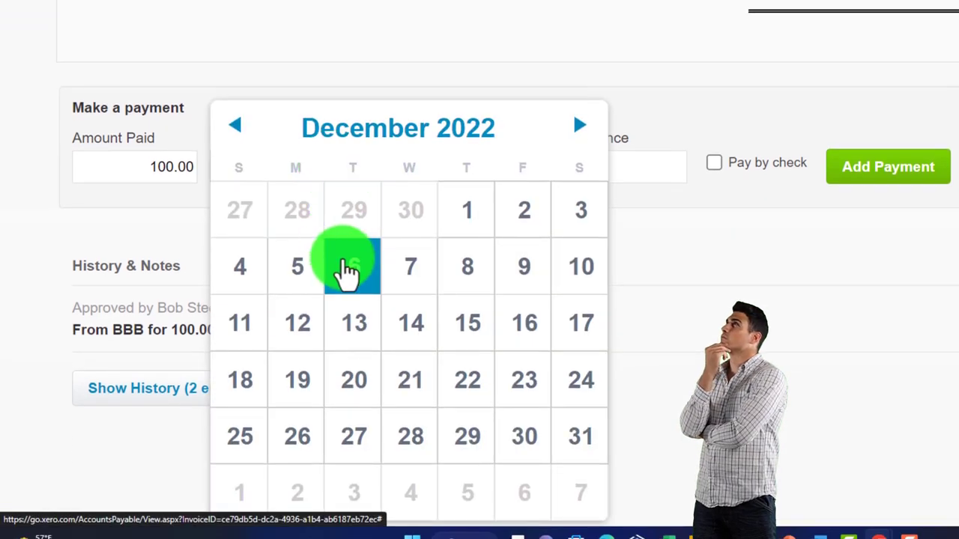
click(347, 266)
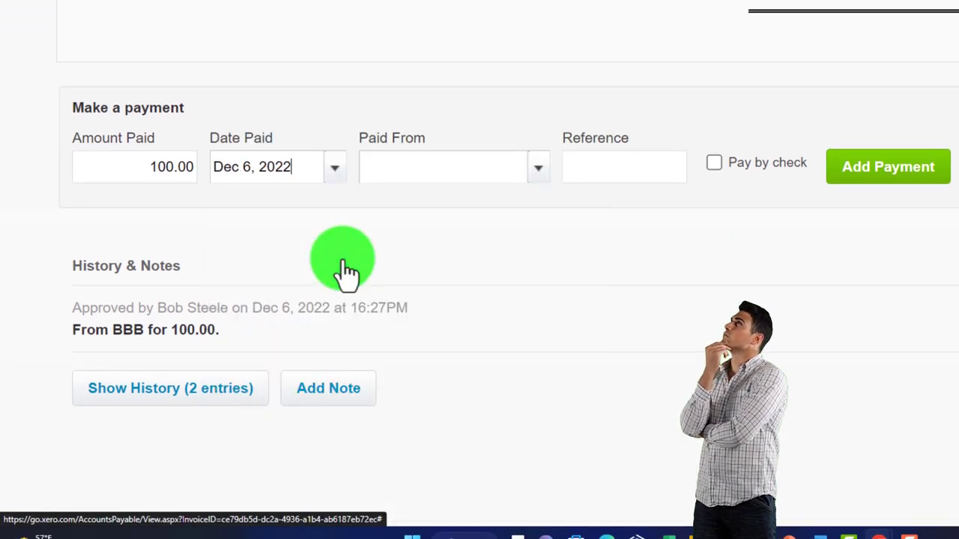
click(539, 172)
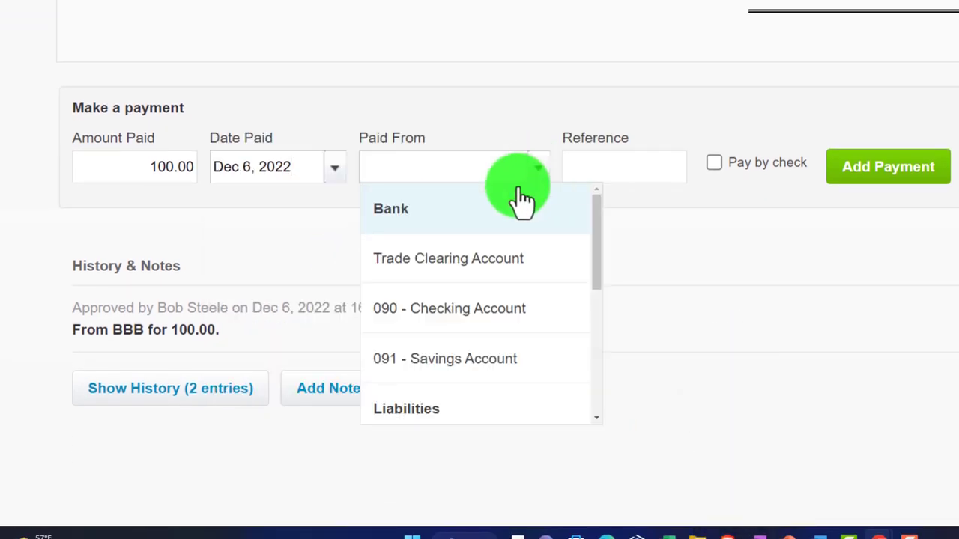
click(490, 259)
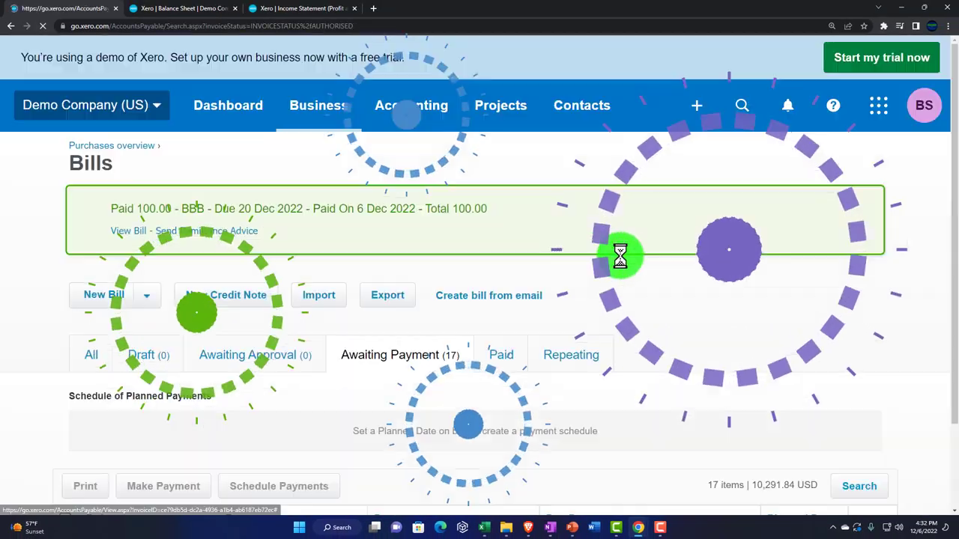
Update the Balance Sheet and examine its current assets and the Accounts Payable line.
click(174, 9)
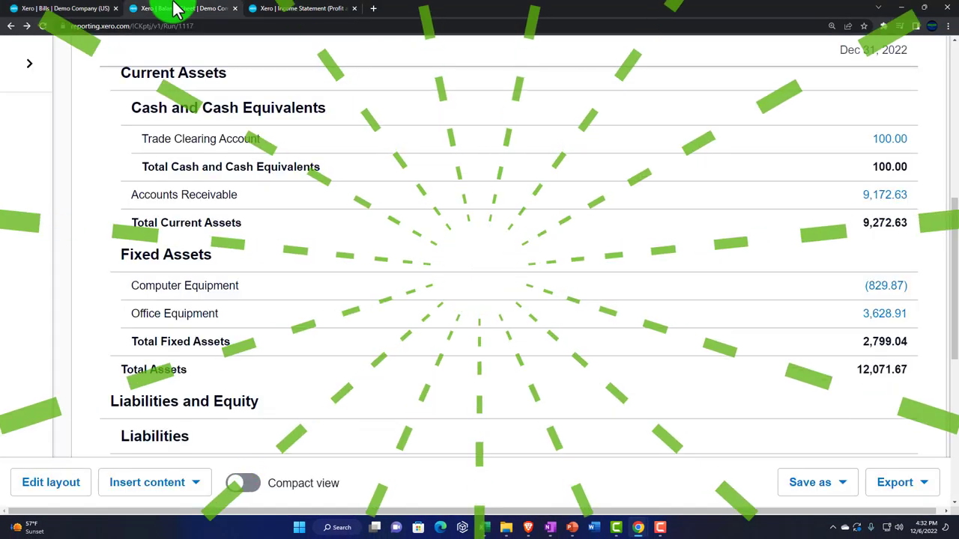
scroll(296, 233, up, 5)
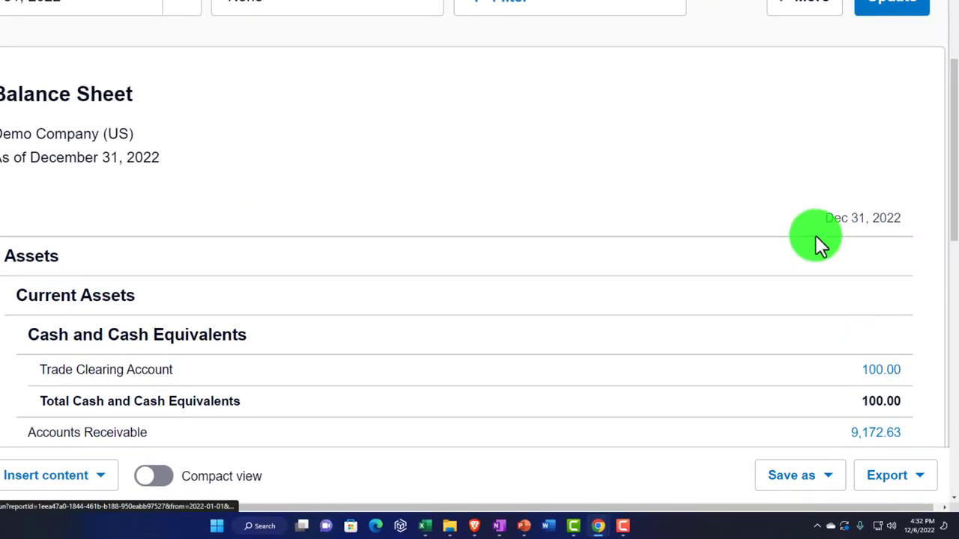
scroll(881, 79, up, 1)
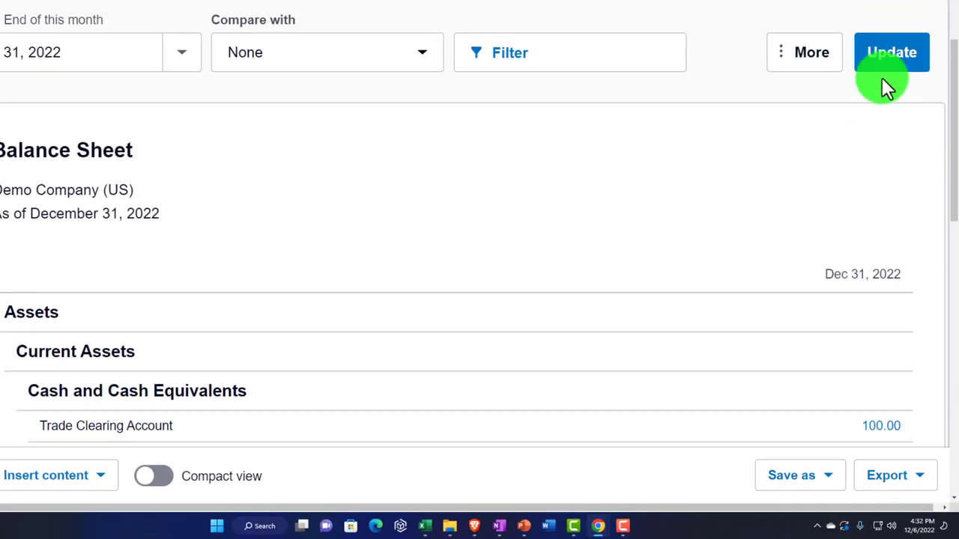
click(882, 79)
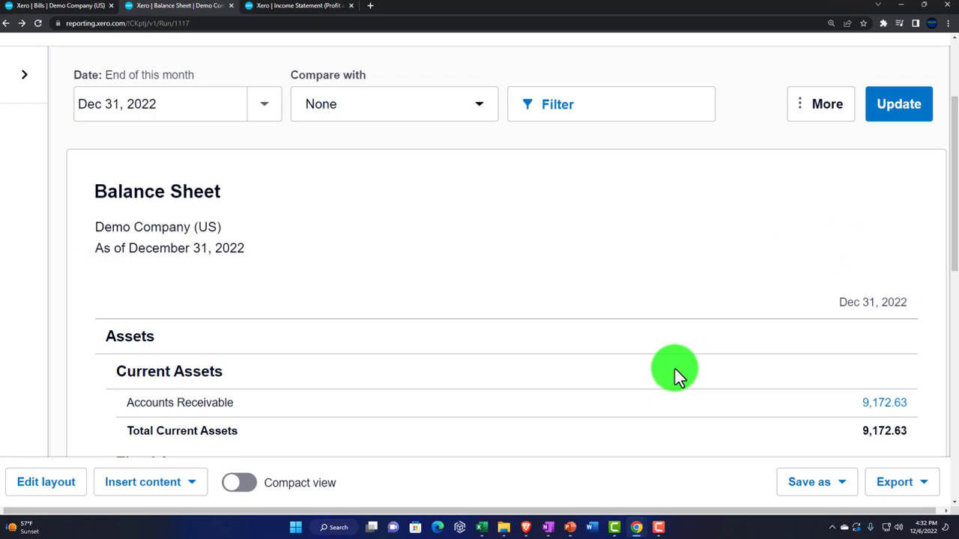
scroll(674, 369, down, 2)
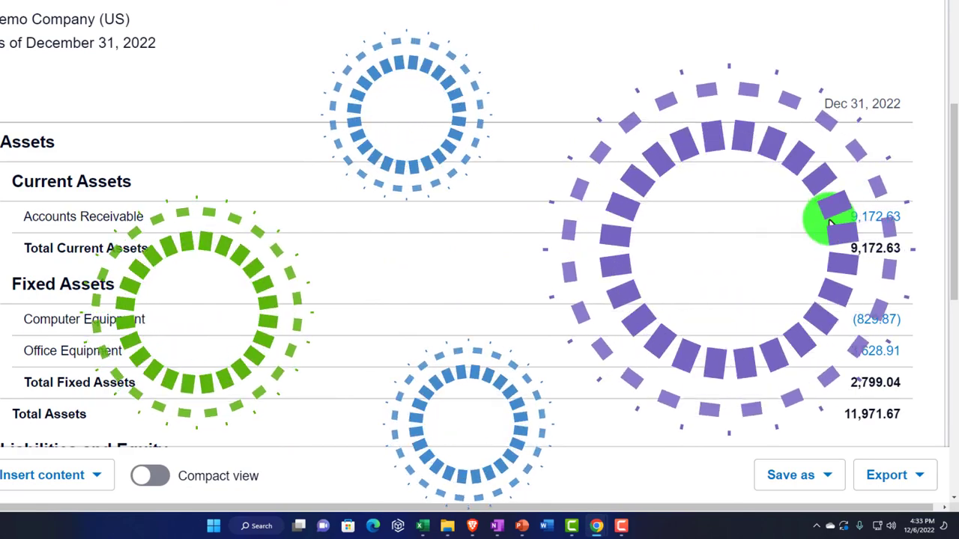
scroll(830, 219, down, 1)
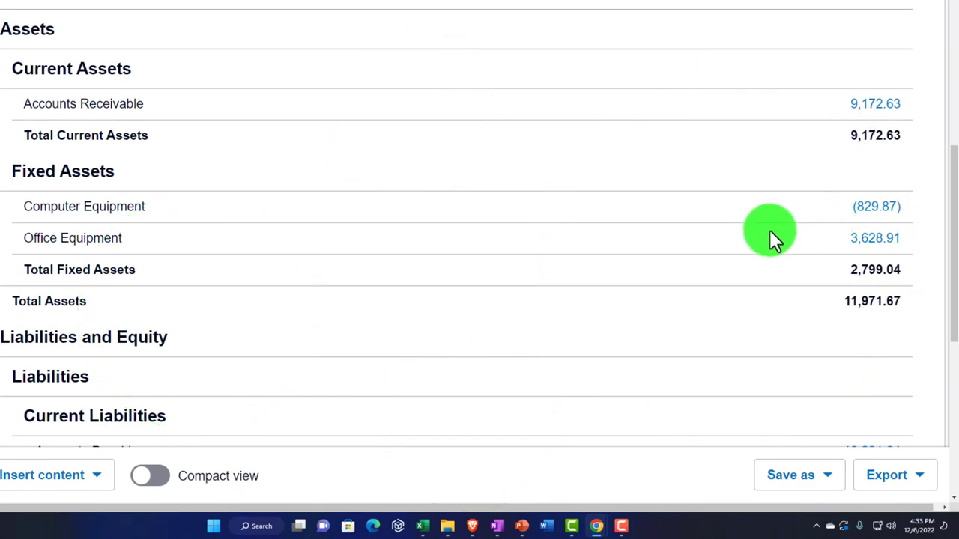
scroll(786, 225, up, 1)
scroll(824, 176, down, 2)
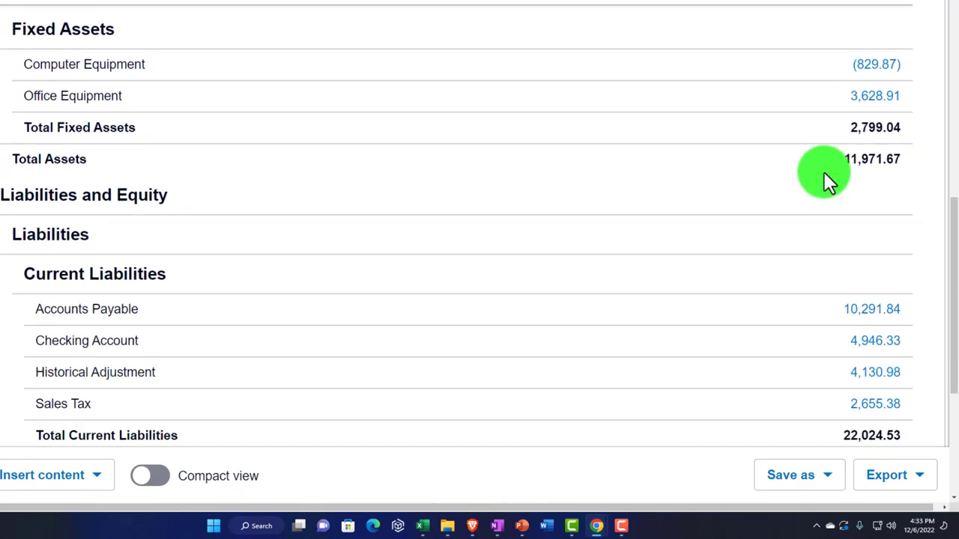
scroll(809, 217, down, 1)
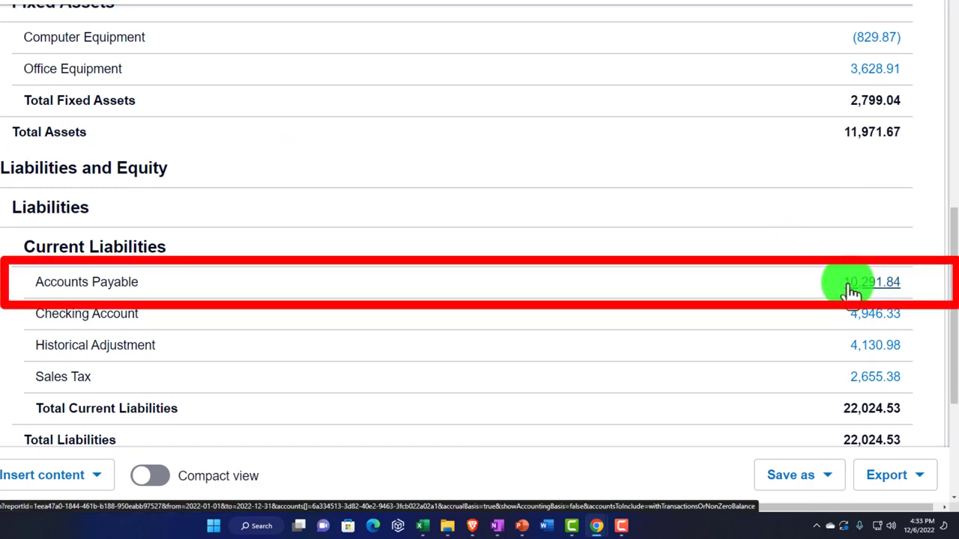
Return to the Bills page and check the list of bills awaiting payment.
click(75, 7)
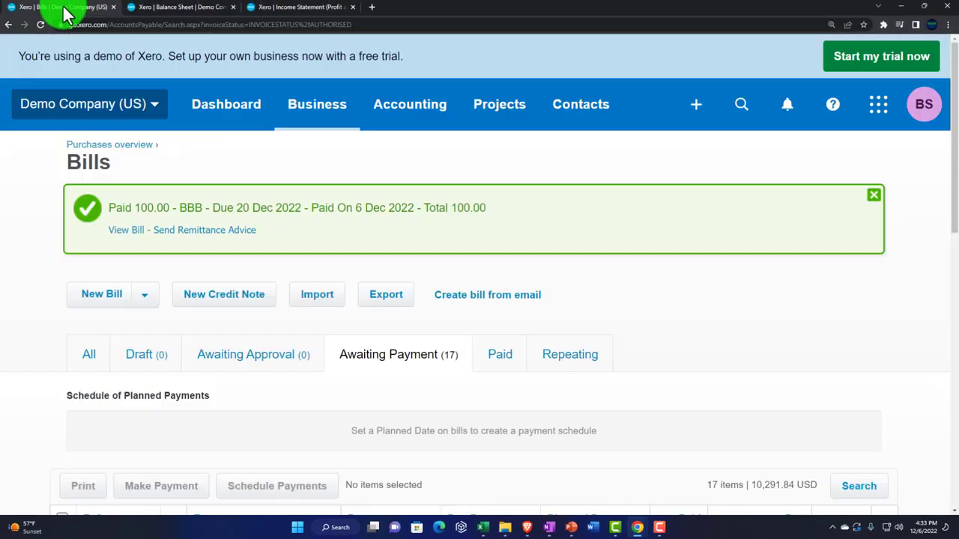
scroll(287, 220, down, 3)
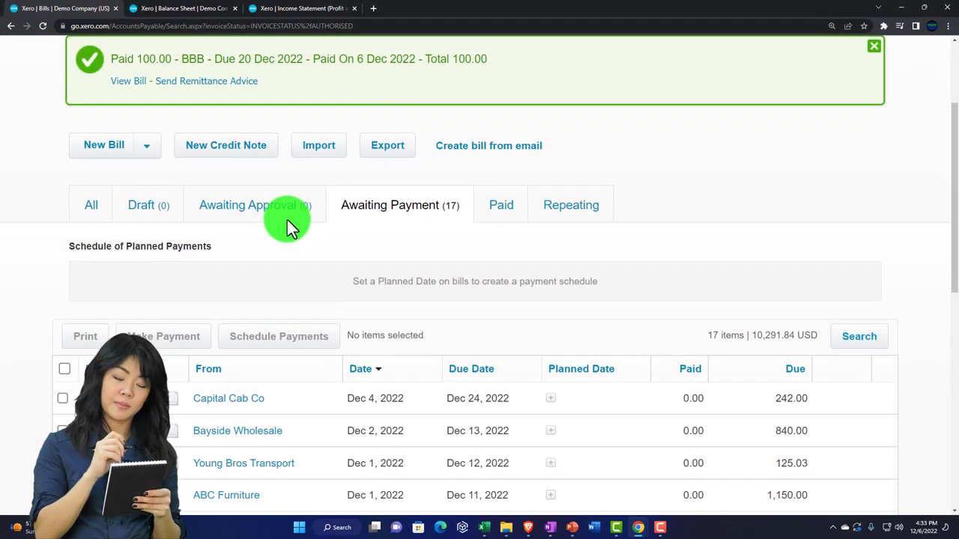
scroll(287, 220, up, 3)
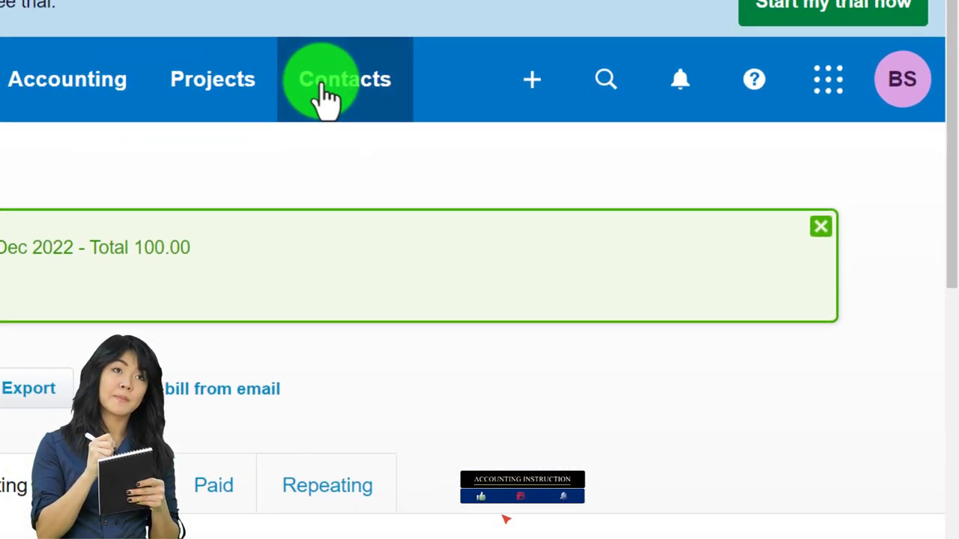
Open BBB's record from the Suppliers contacts and check its activity for the bill payment.
click(563, 111)
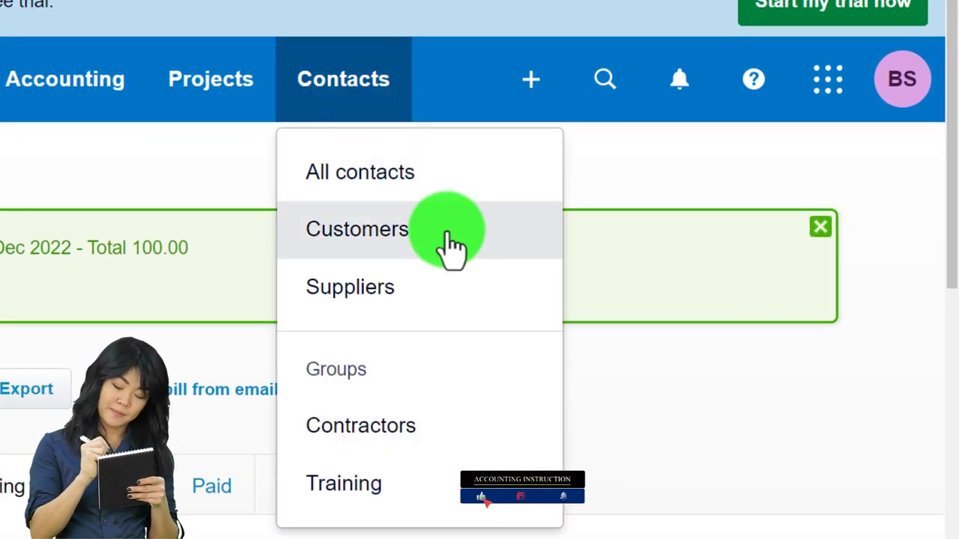
click(422, 292)
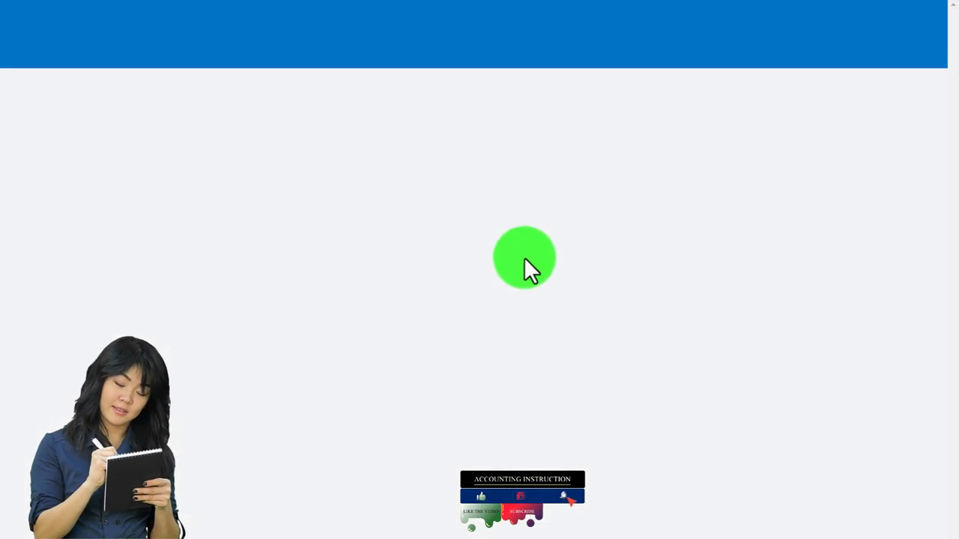
scroll(439, 243, down, 5)
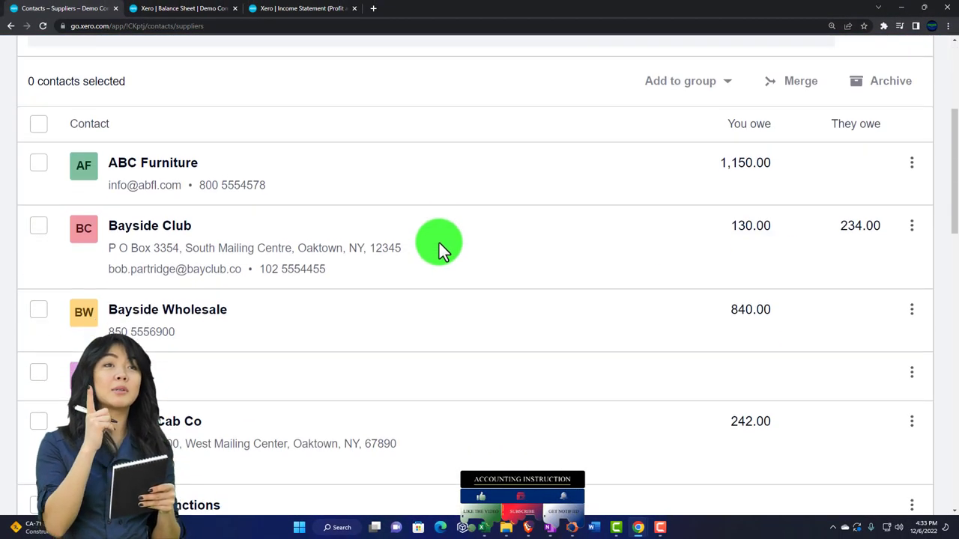
click(141, 231)
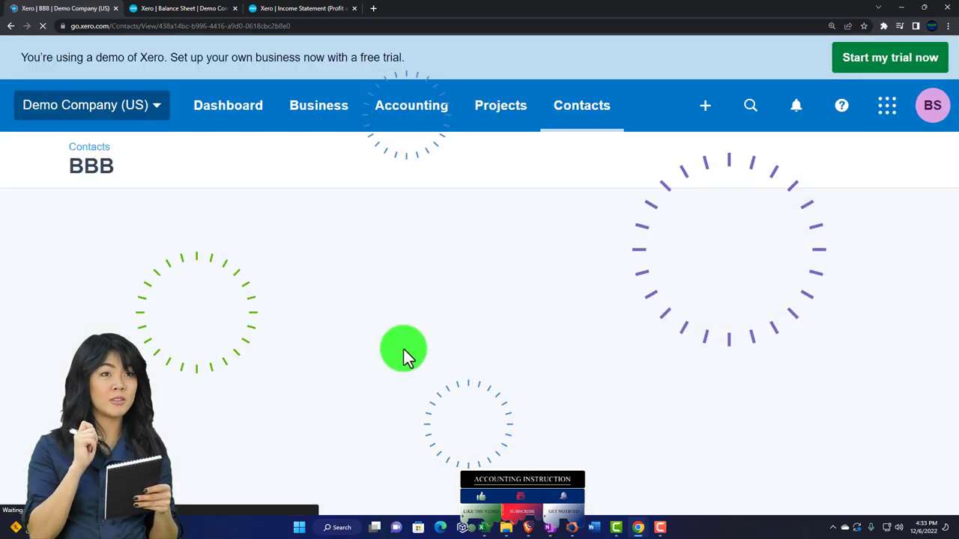
scroll(404, 352, down, 5)
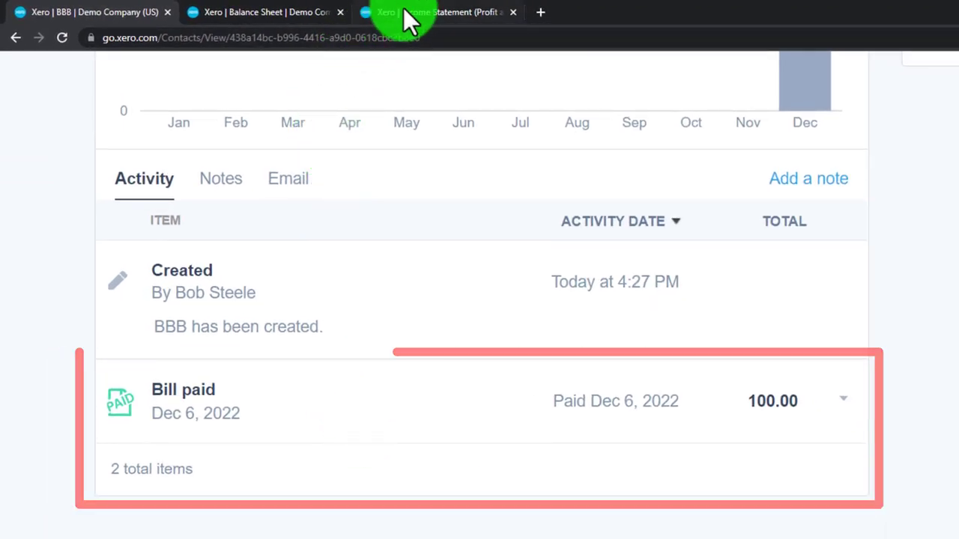
Go back to the start of BBB's record and show the transaction types that can be created, including Spend money.
mouse_move(405, 16)
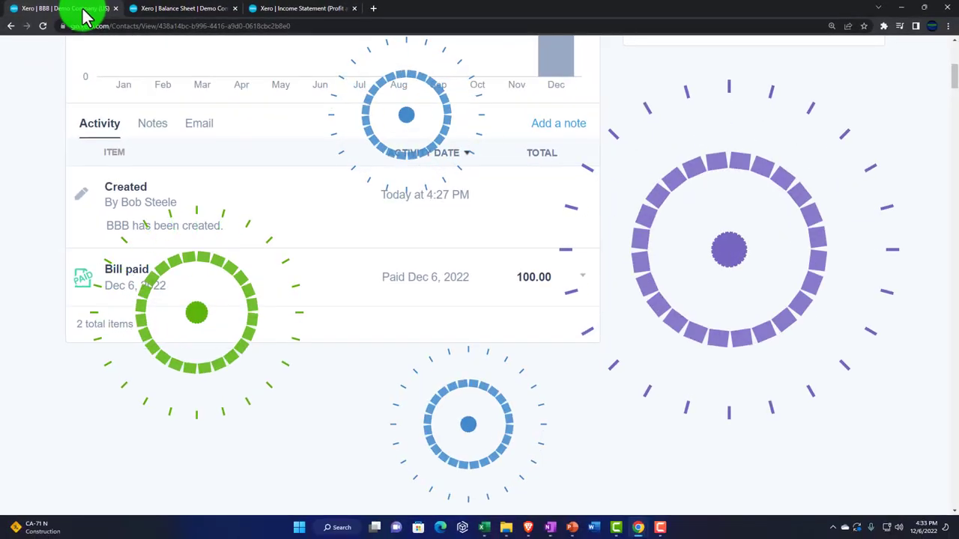
scroll(561, 252, up, 5)
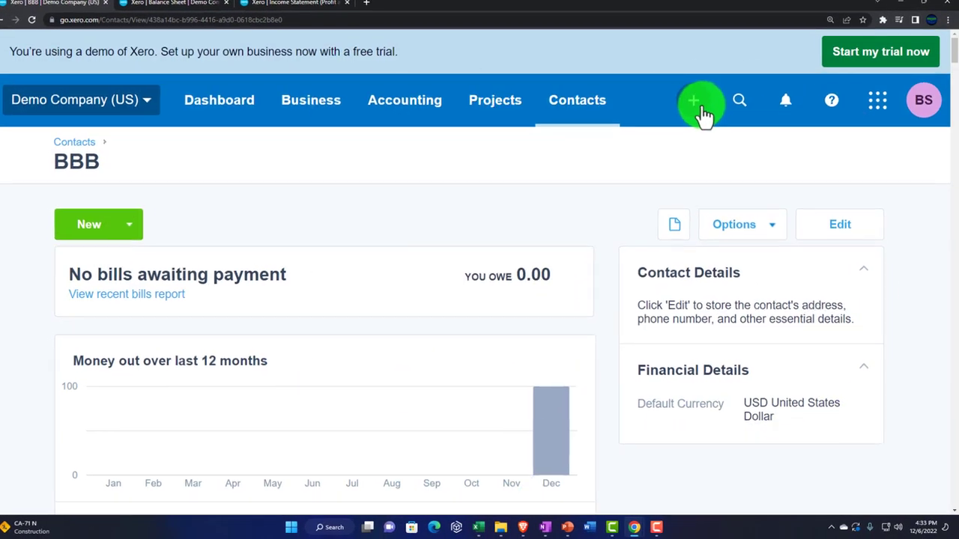
click(696, 106)
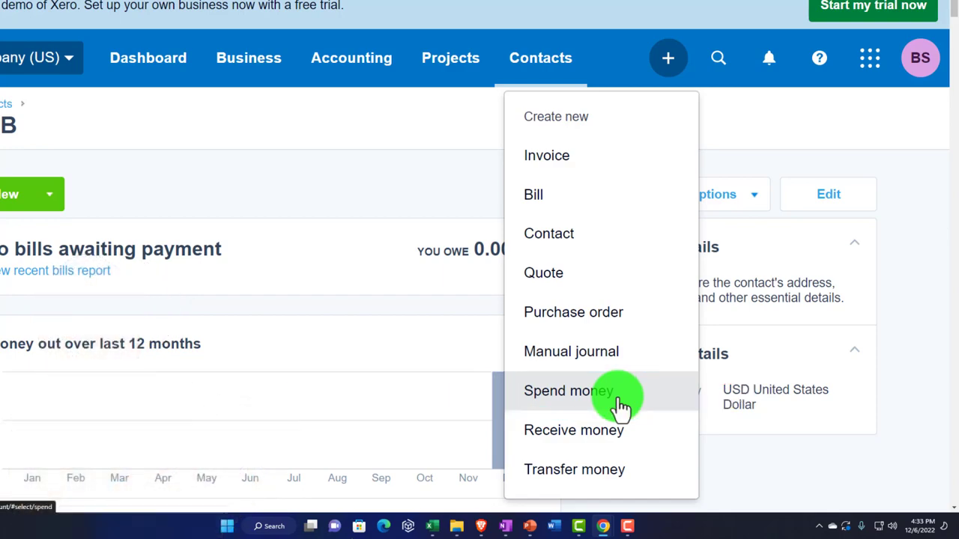
Return to the Balance Sheet and examine its current assets and the Checking Account line under current liabilities.
click(162, 8)
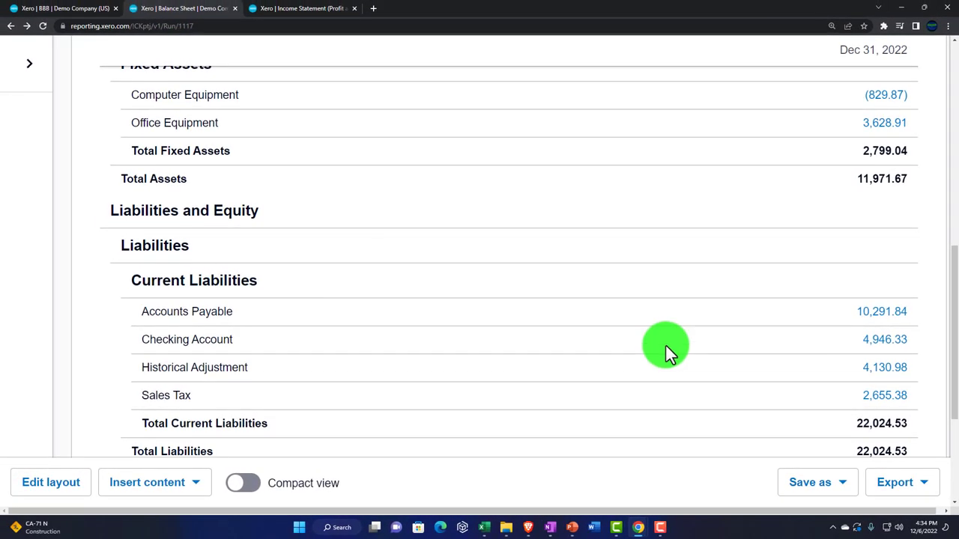
scroll(666, 346, up, 3)
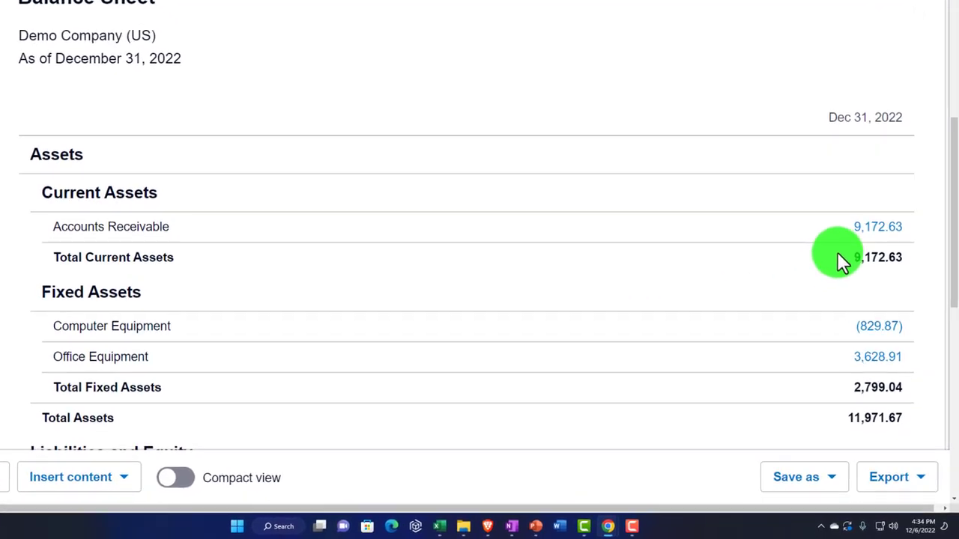
scroll(841, 247, down, 1)
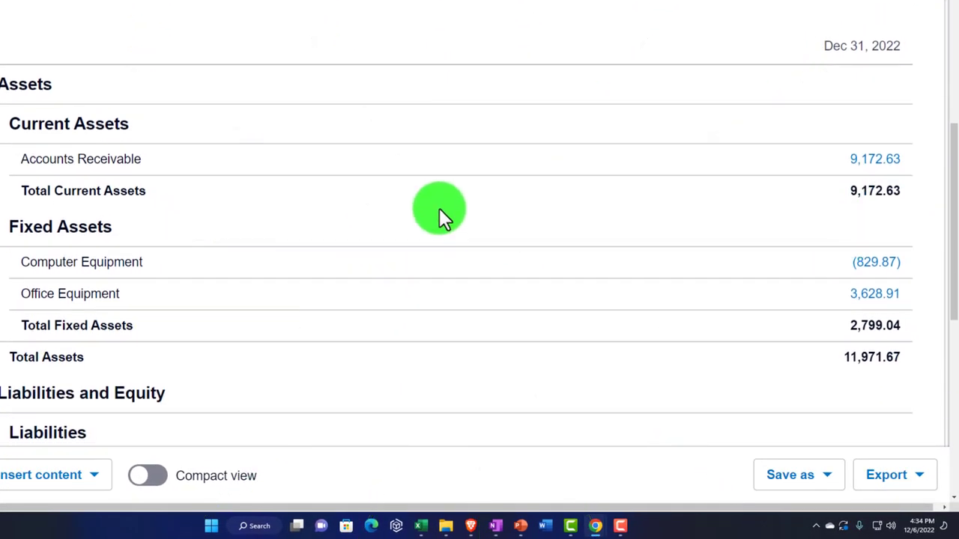
scroll(439, 213, down, 4)
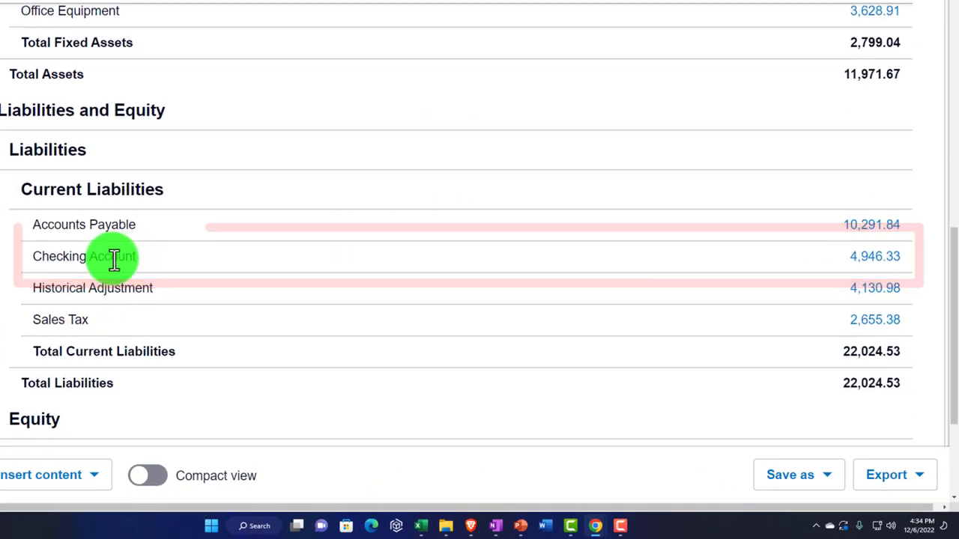
Open the Checking Account's transactions behind its Balance Sheet amount, review the entries and go back to the Balance Sheet.
click(863, 260)
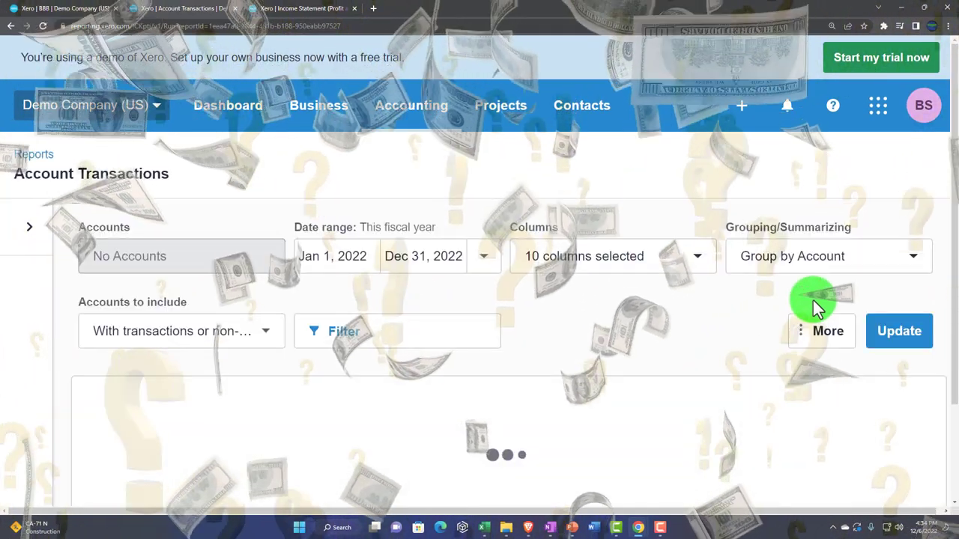
scroll(817, 308, down, 2)
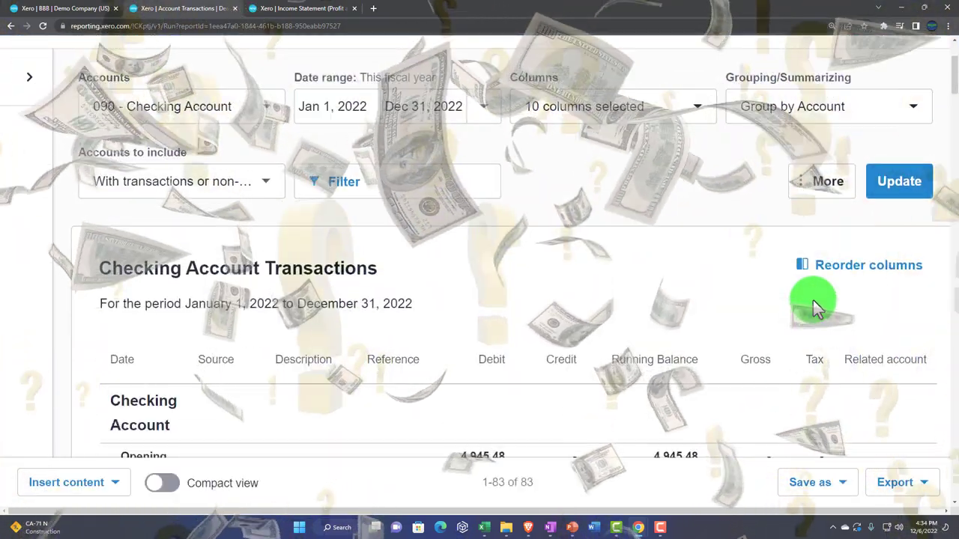
scroll(817, 307, down, 4)
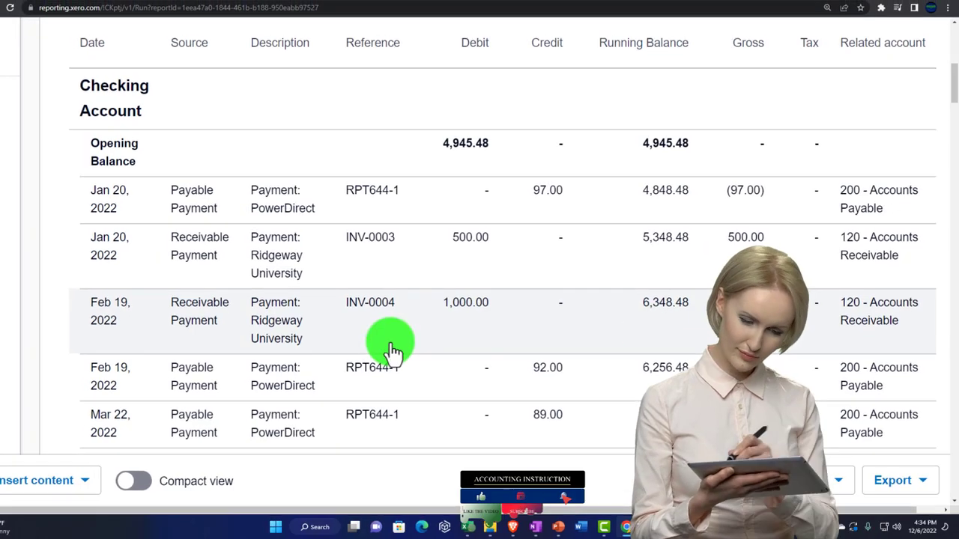
scroll(405, 350, up, 4)
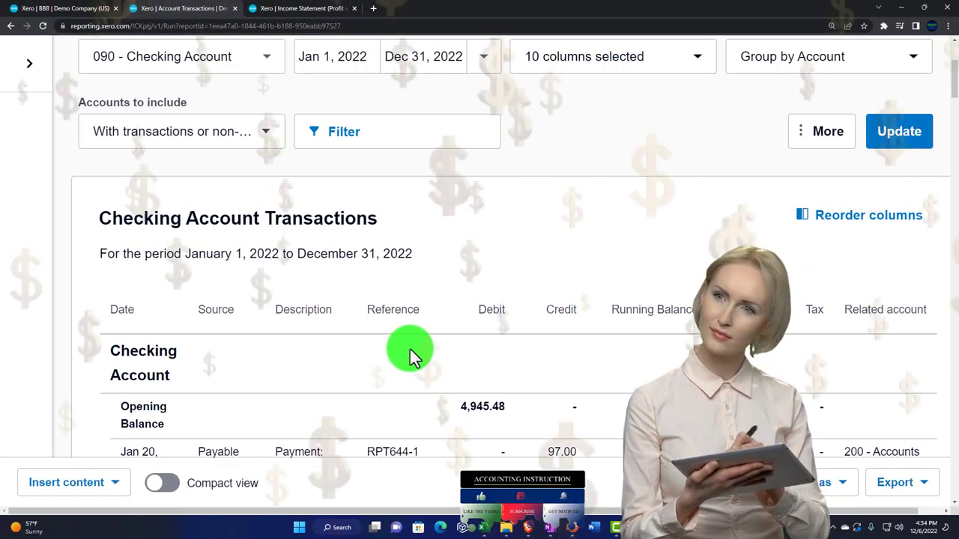
scroll(411, 352, up, 3)
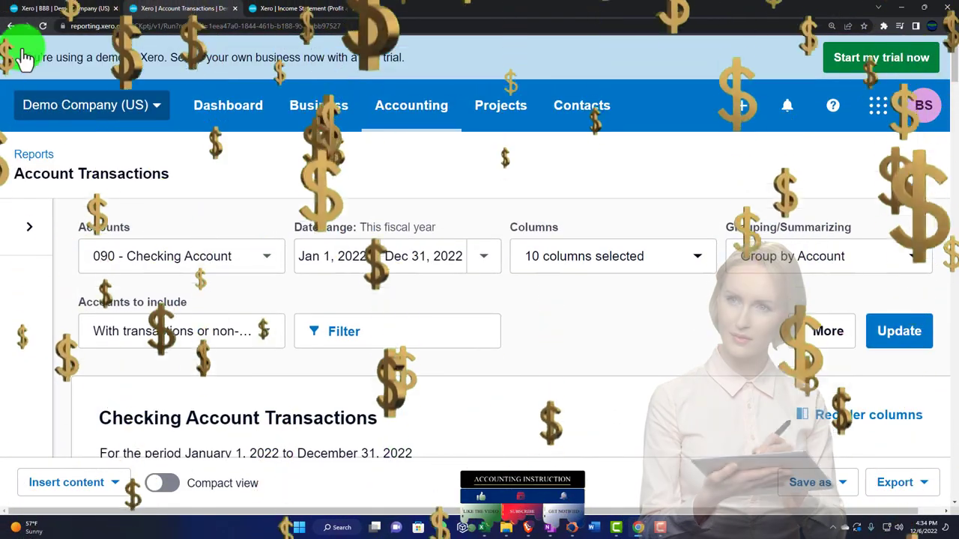
click(10, 26)
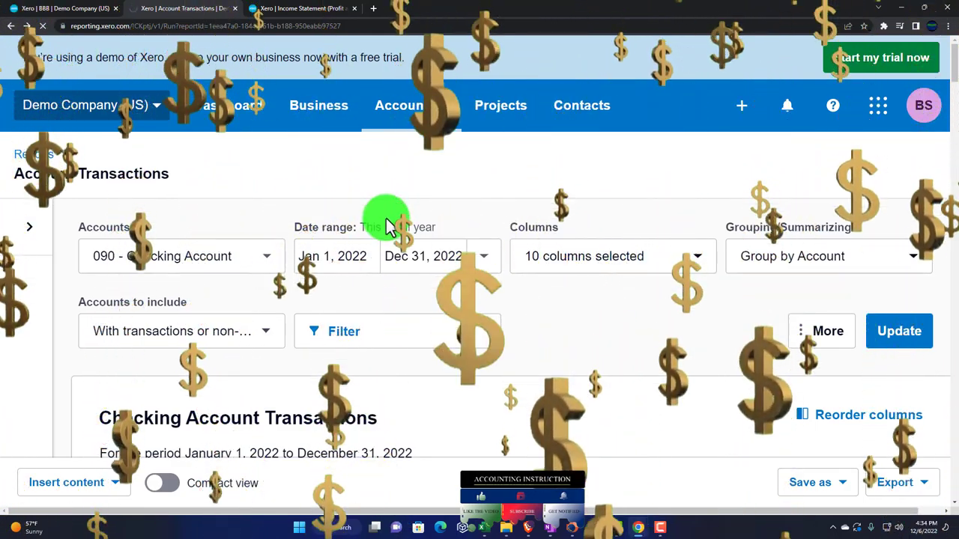